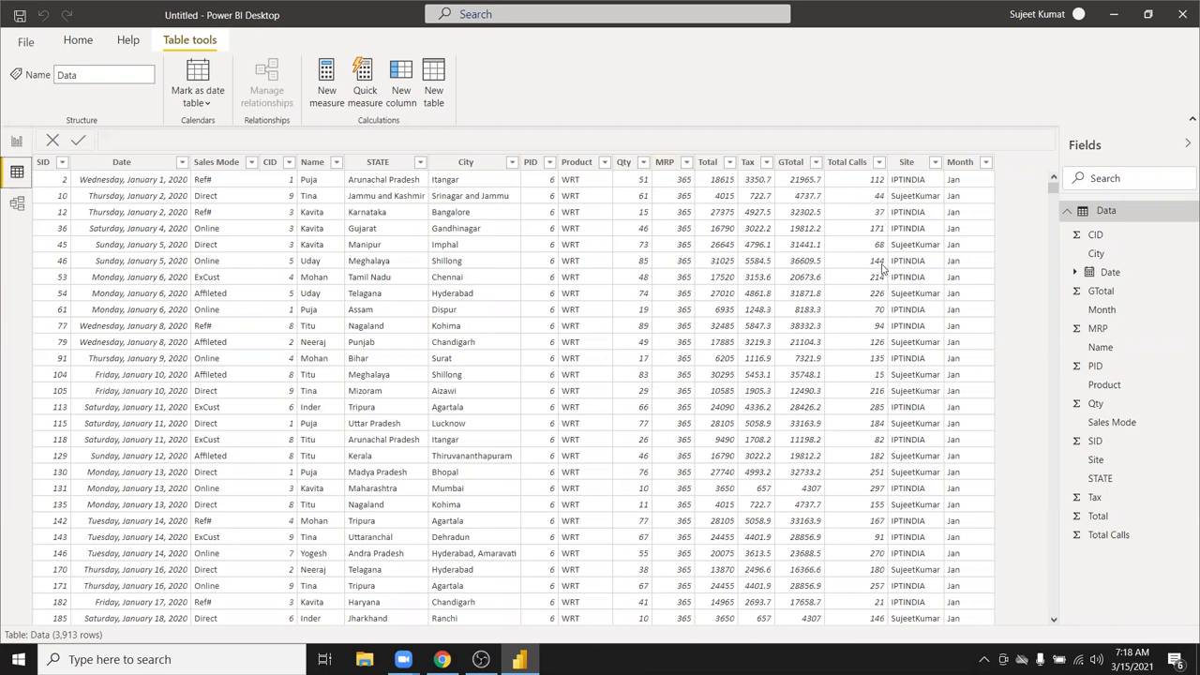
Inspect the Total Calls and Month columns in the data table
left_click(851, 162)
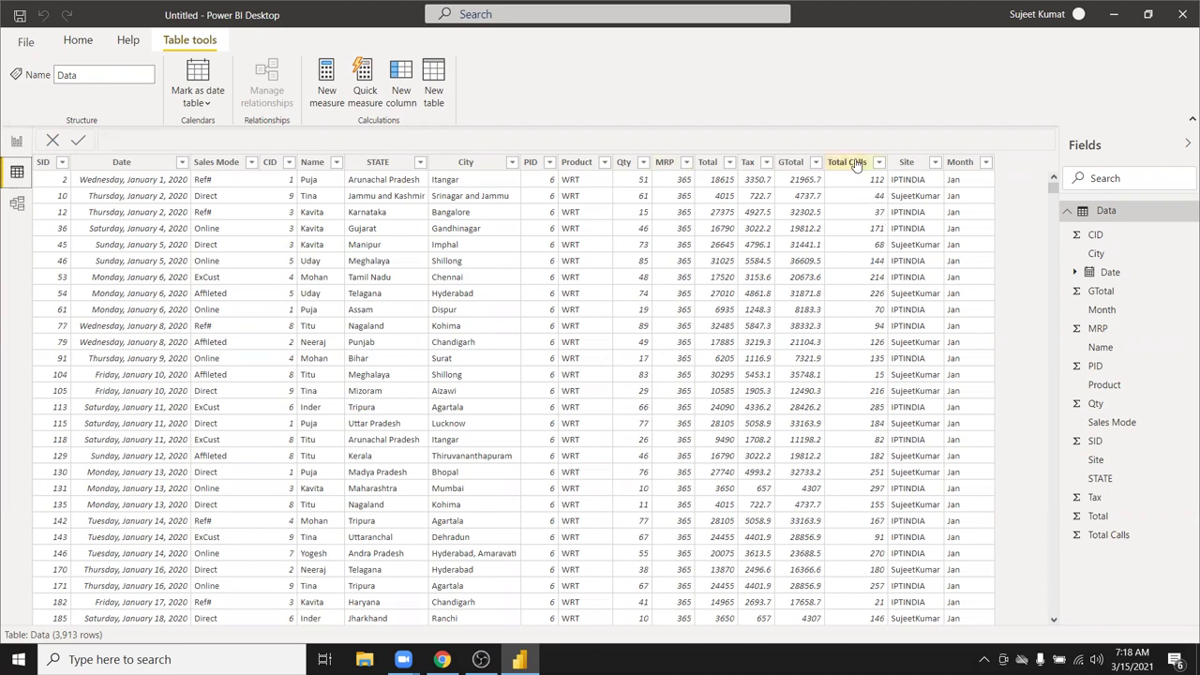
left_click(878, 214)
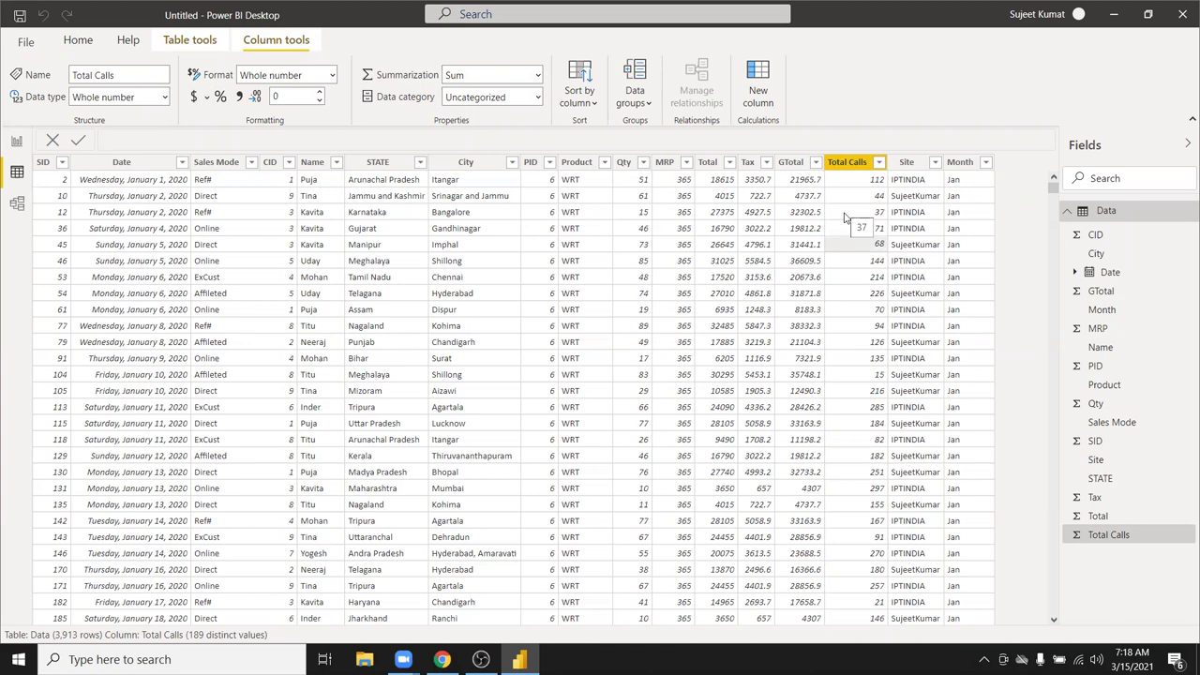
left_click(78, 39)
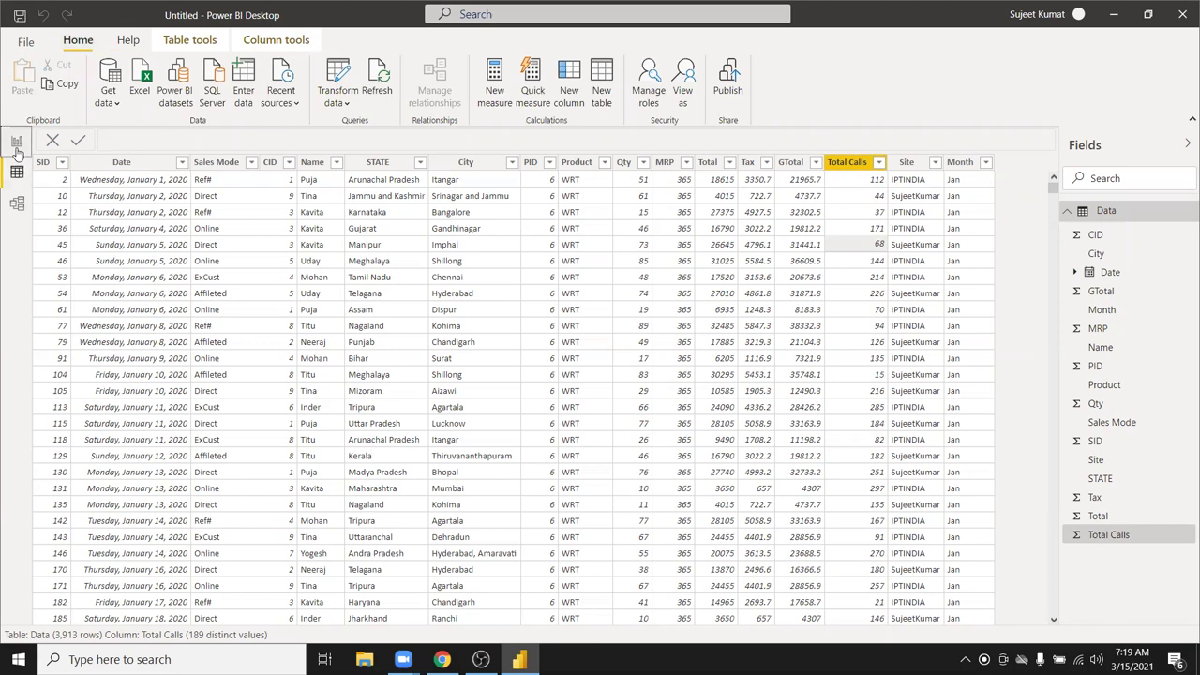
left_click(16, 142)
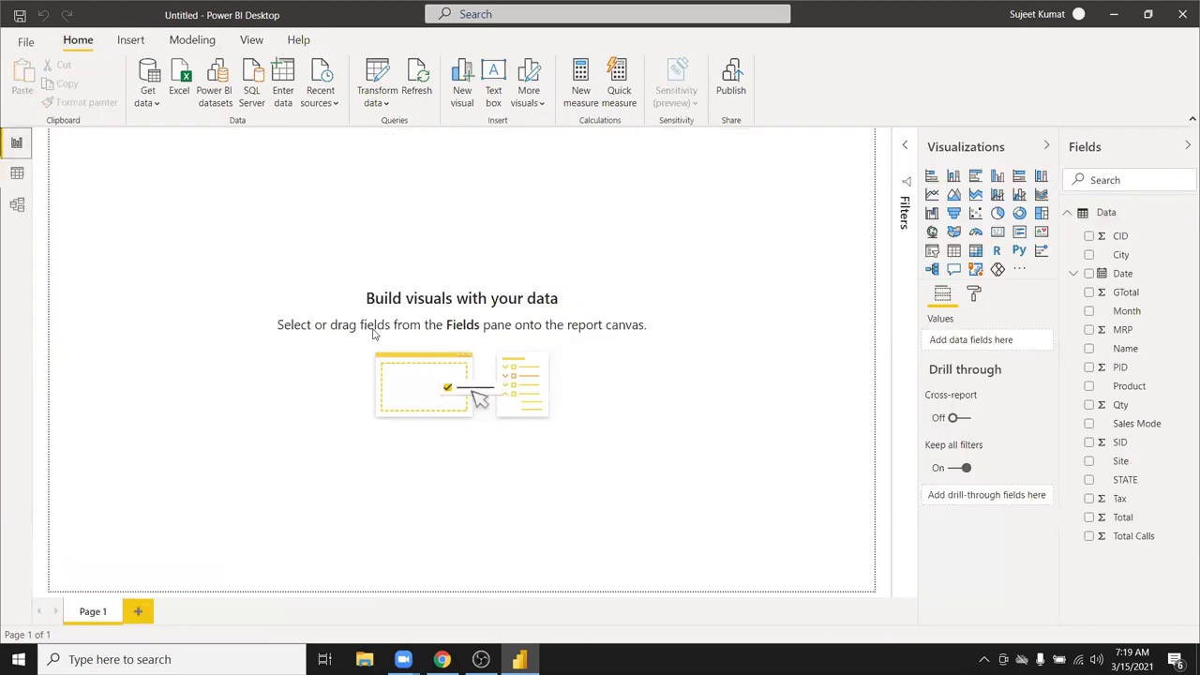
left_click(16, 177)
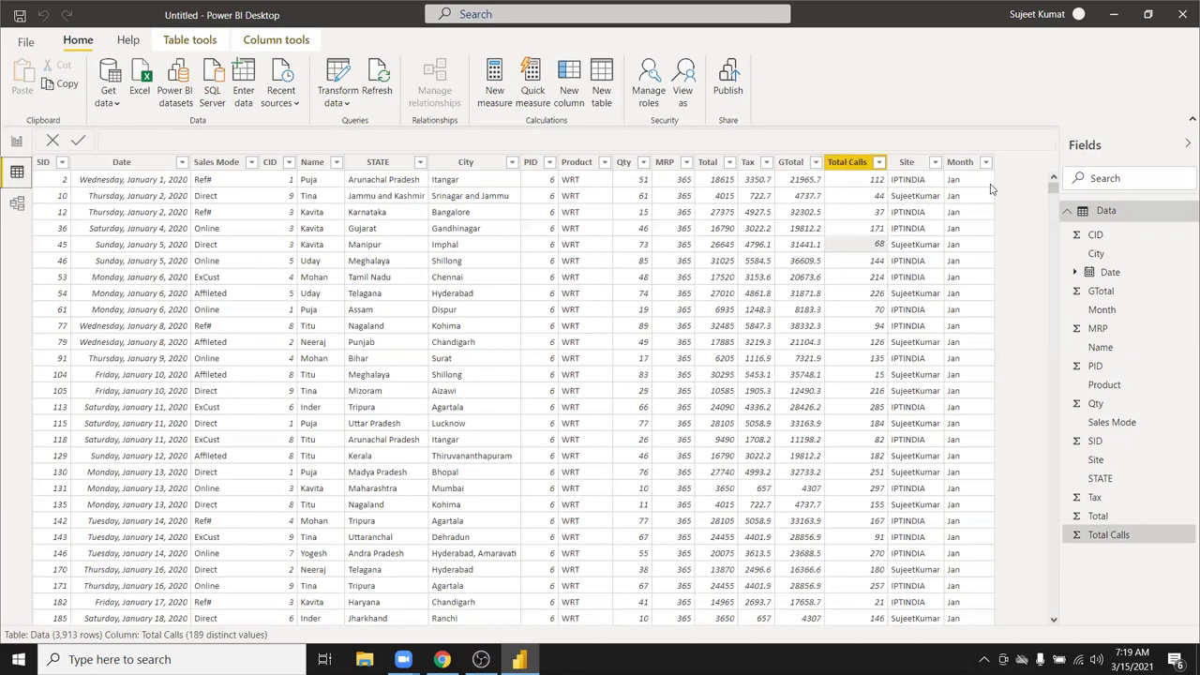
left_click(959, 181)
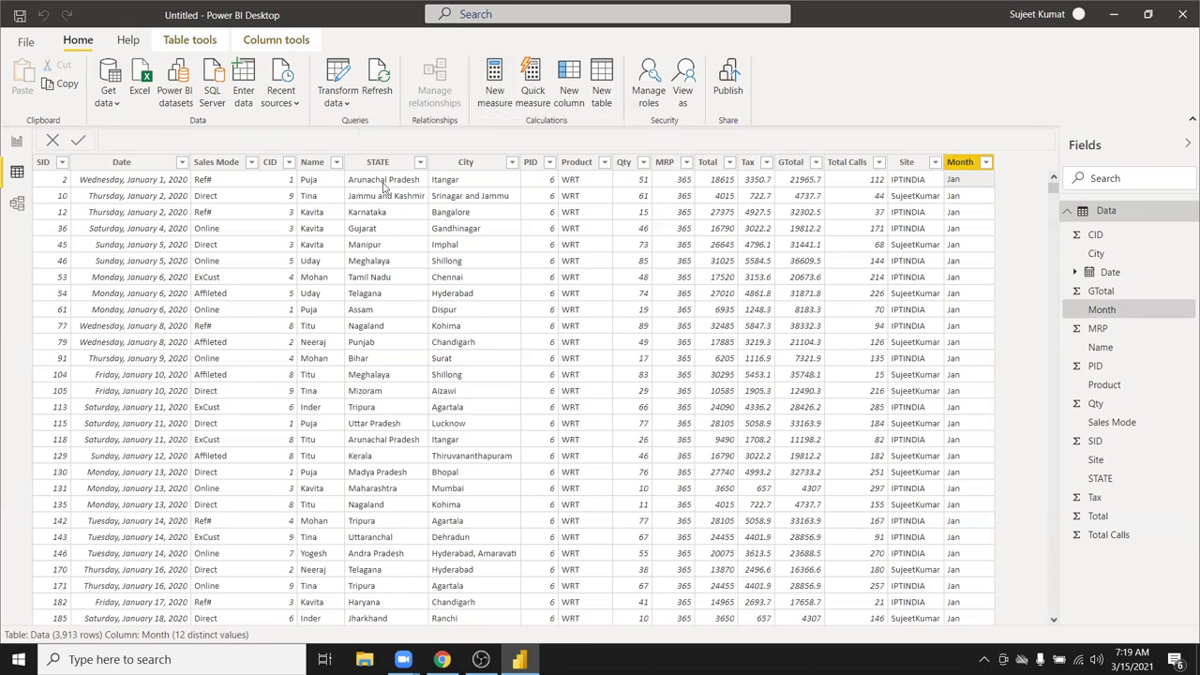
left_click(276, 39)
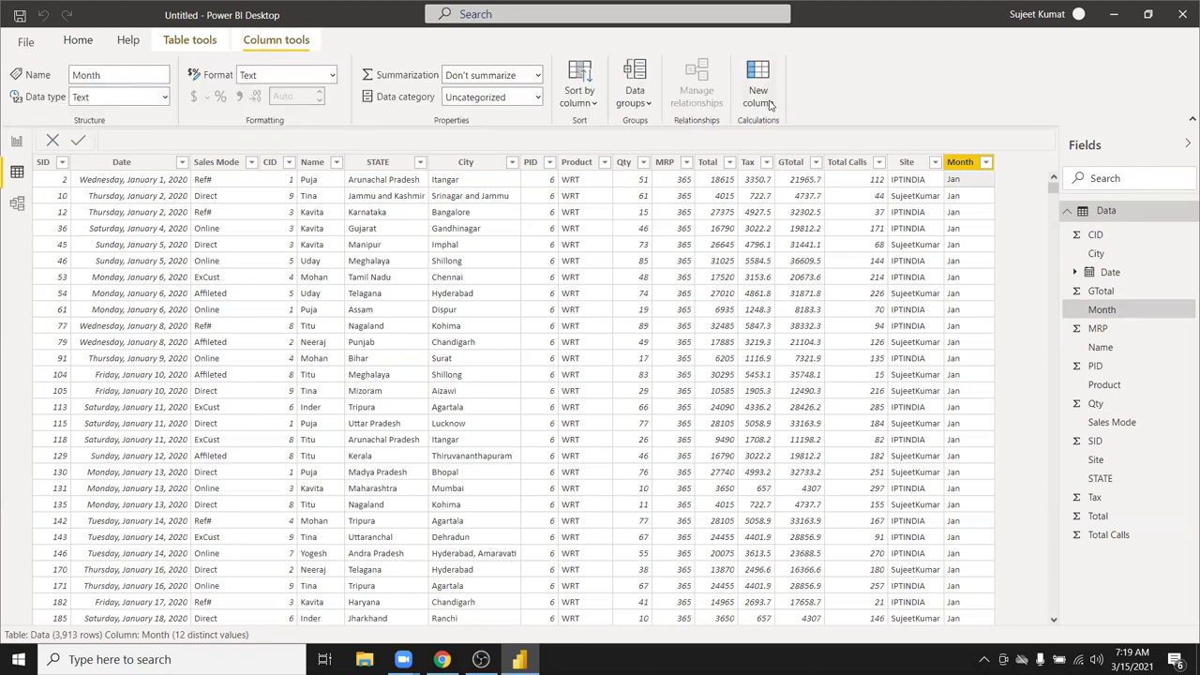
Add a calculated column Good defined as Data[Total Calls]<=50
left_click(741, 163)
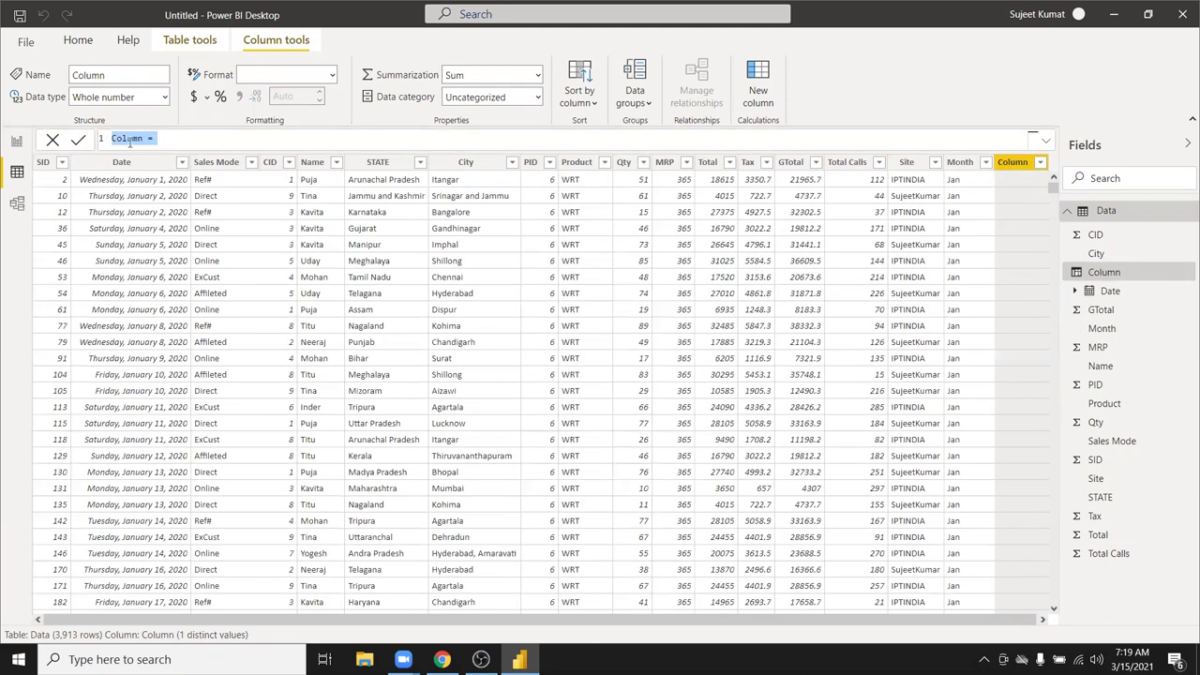
double_click(128, 139)
type("Good")
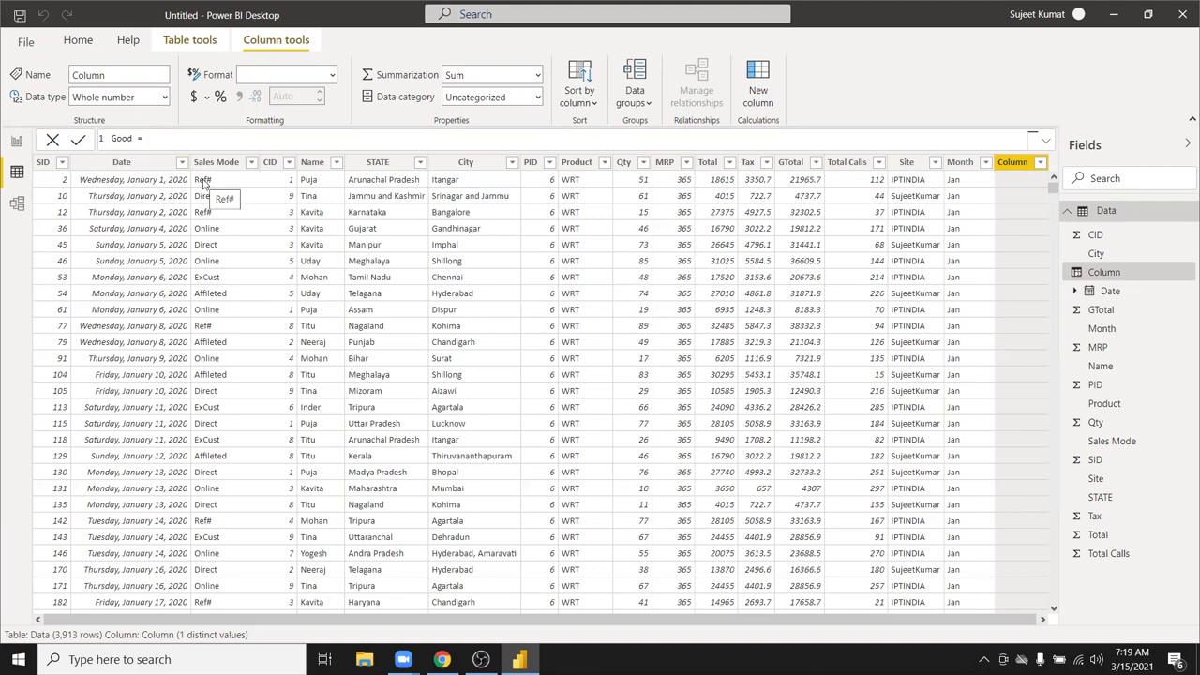
type("to")
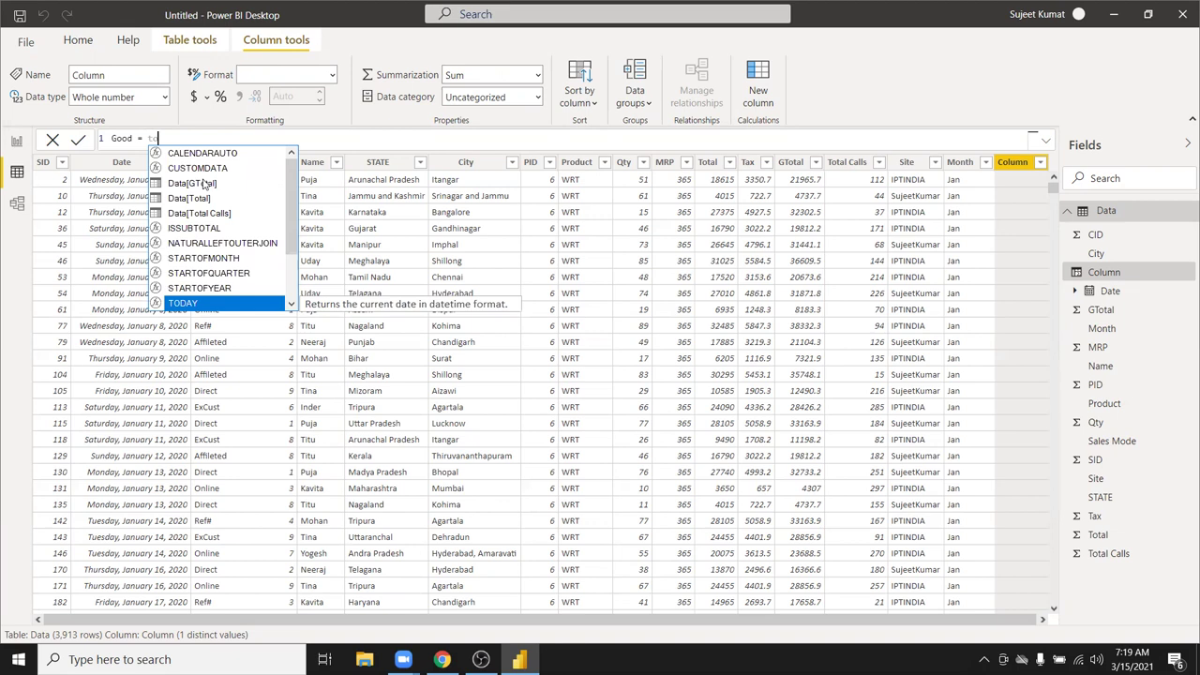
type("d")
type("a")
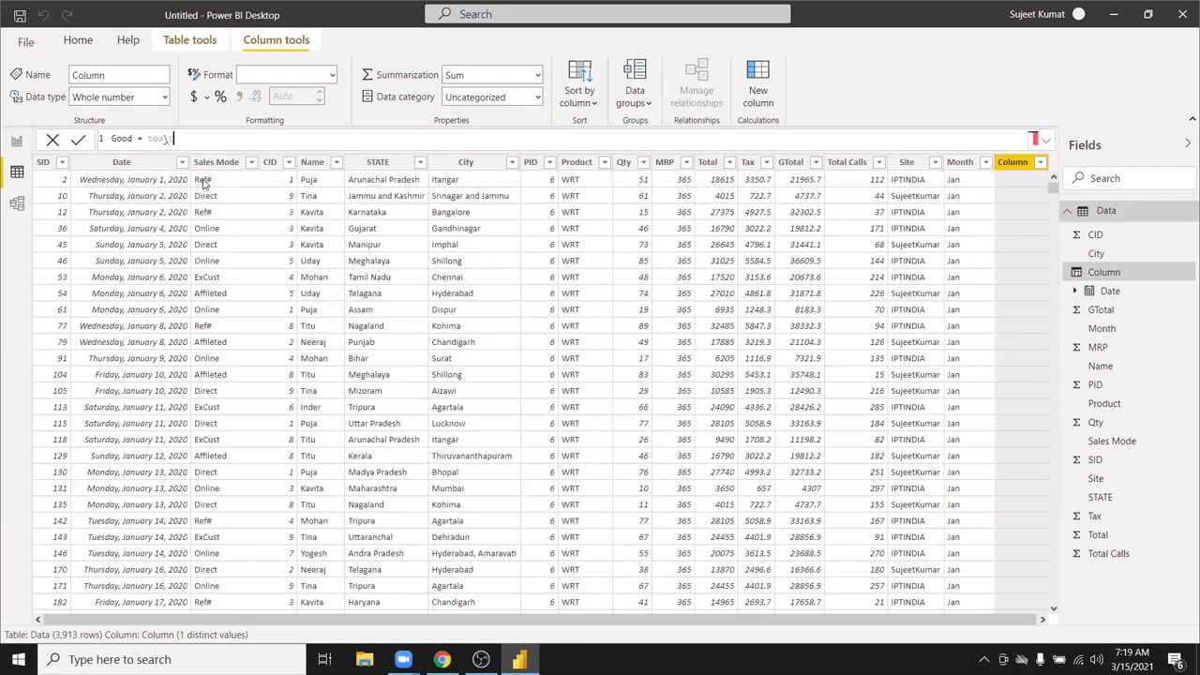
key("BackSpace")
type("t")
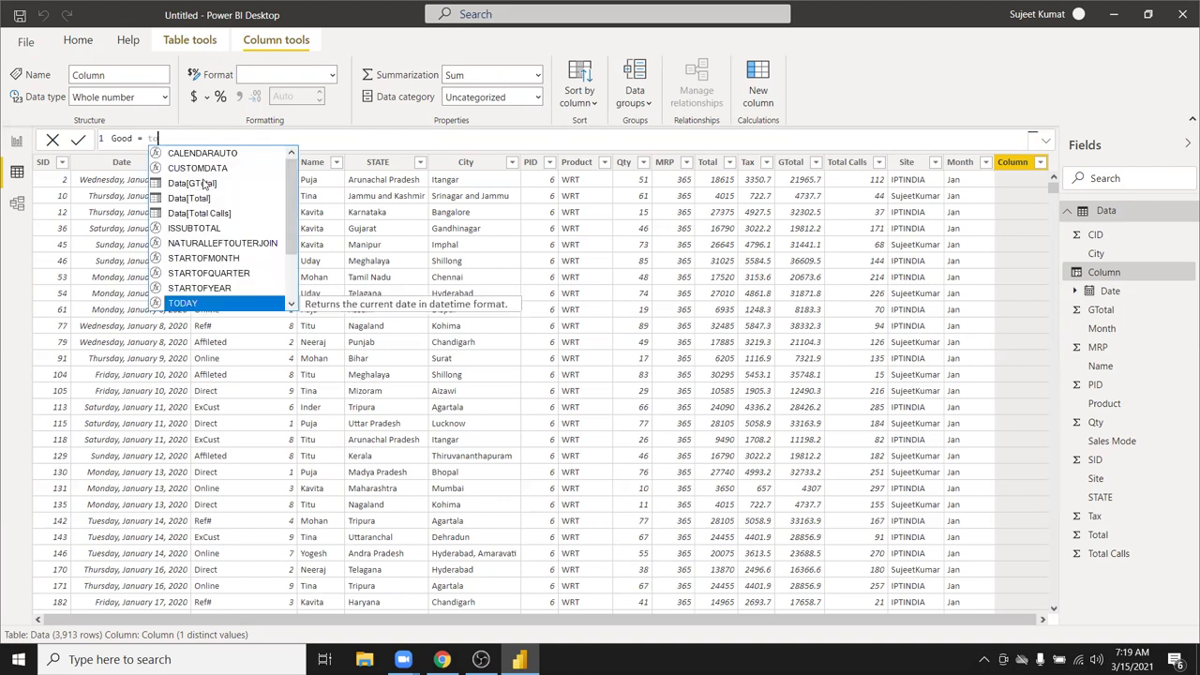
type("a")
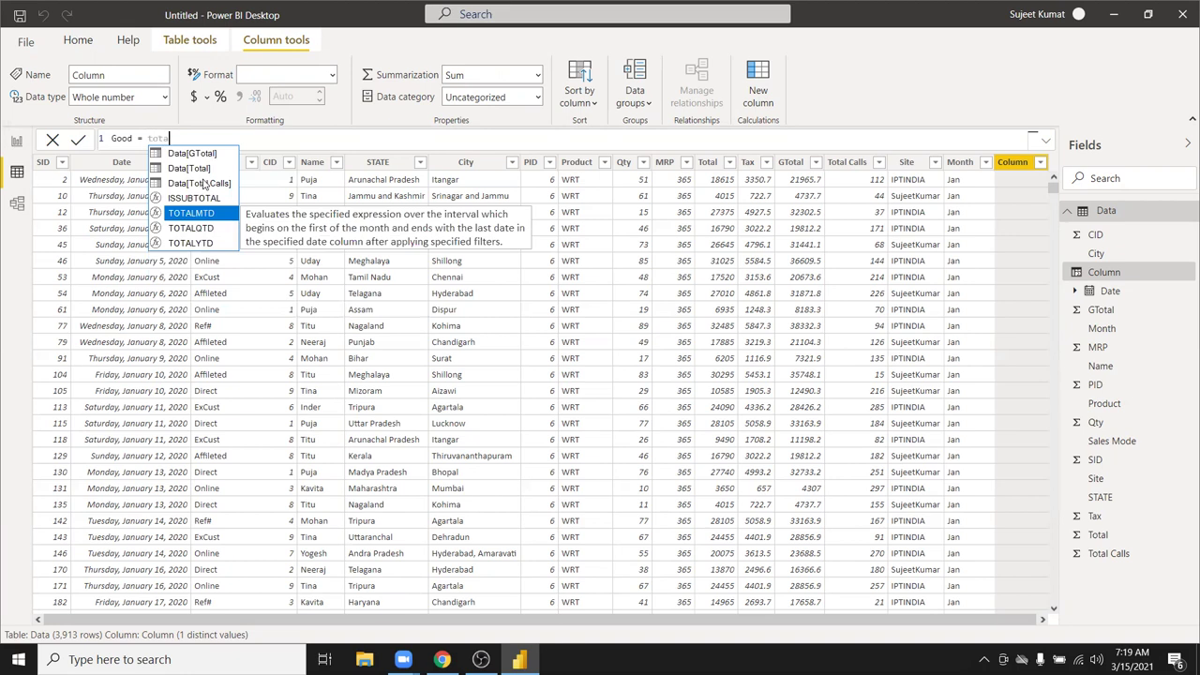
key("Up")
key("Up")
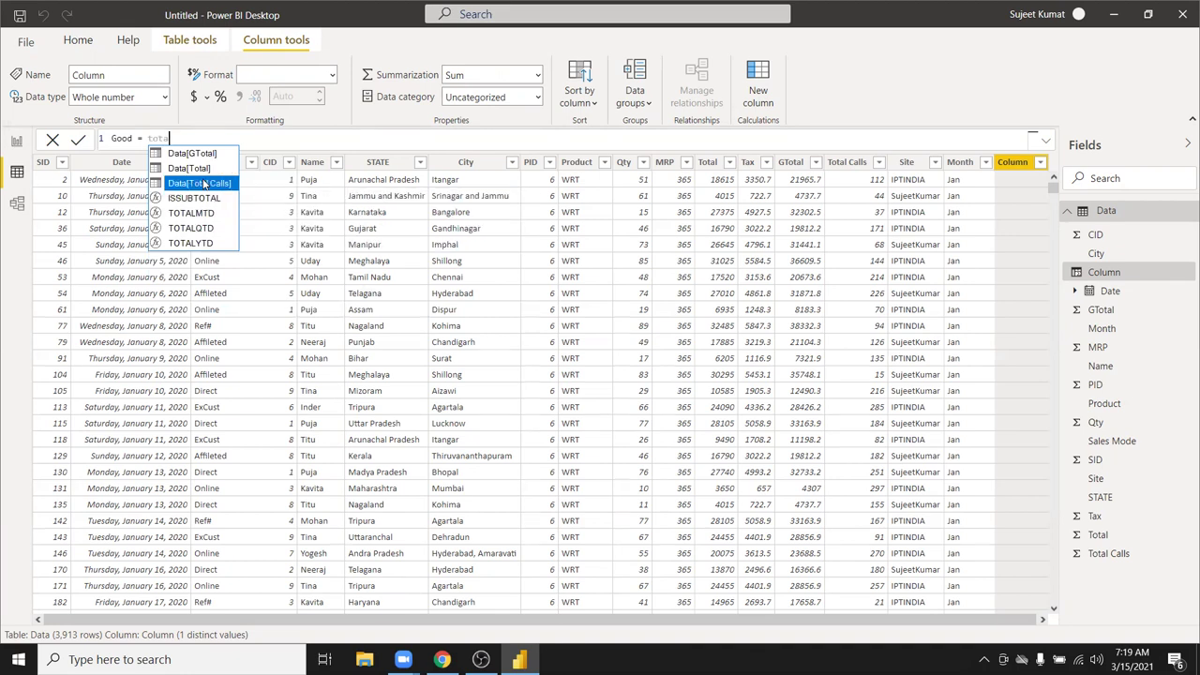
left_click(203, 184)
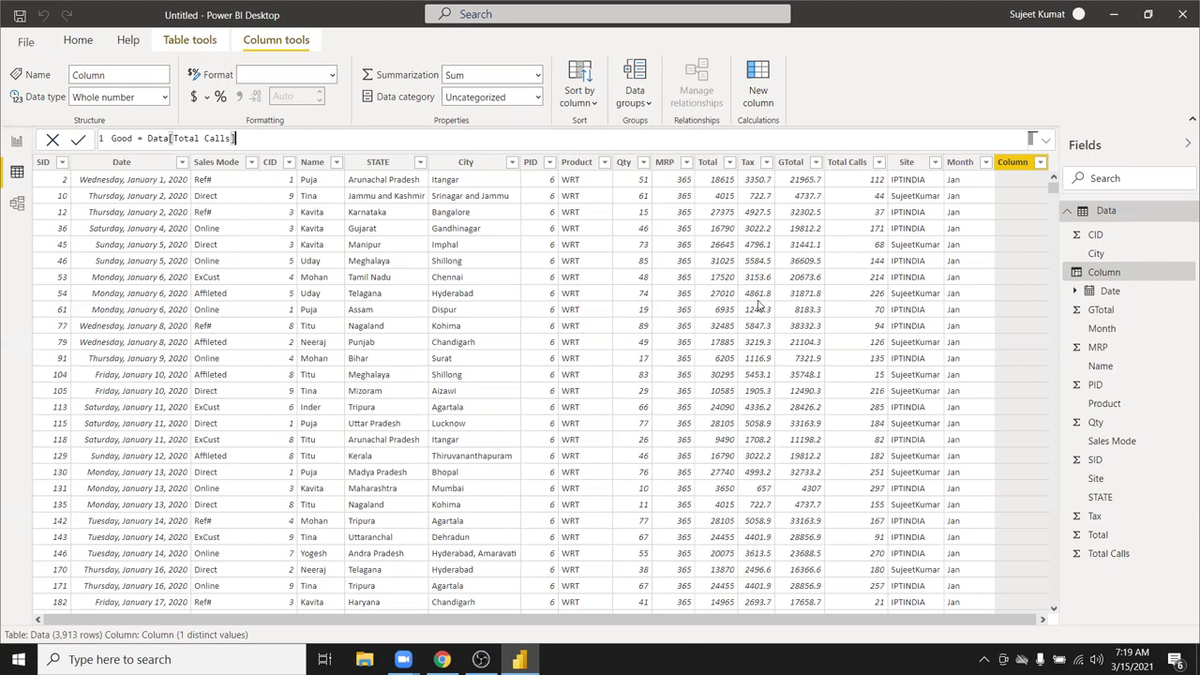
type("<=5")
type("0")
key("Return")
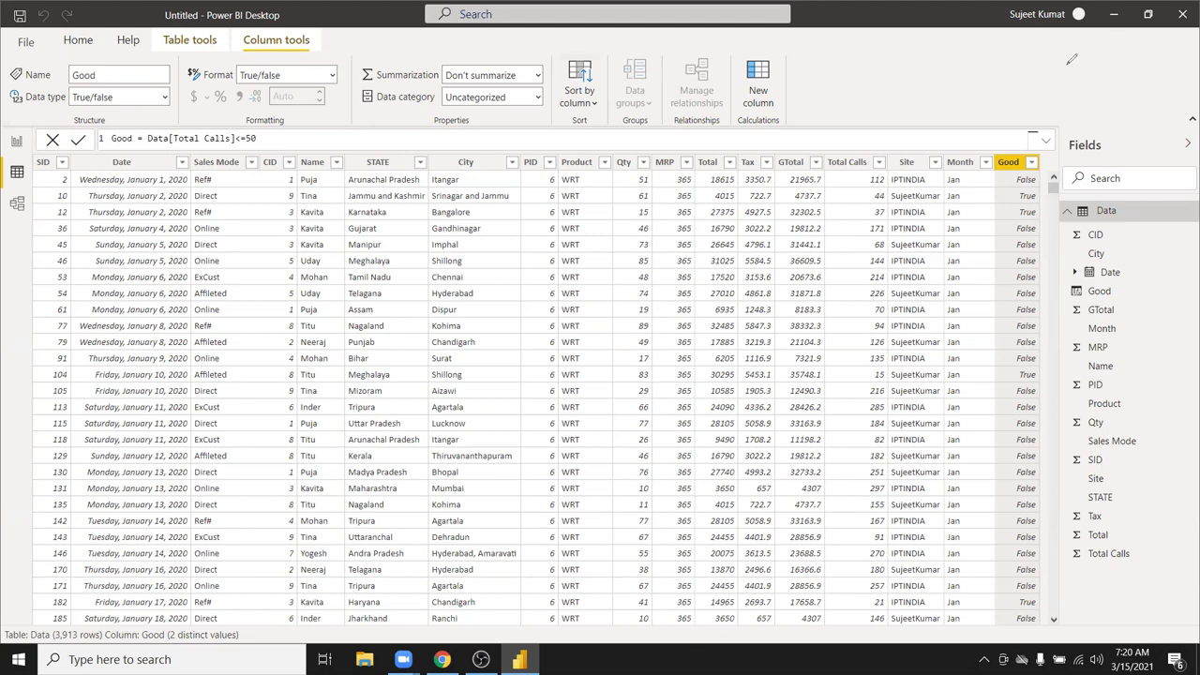
mouse_move(949, 53)
left_mouse_down()
mouse_move(1006, 70)
mouse_move(977, 116)
mouse_move(1008, 202)
mouse_move(979, 234)
mouse_move(1039, 251)
left_mouse_up()
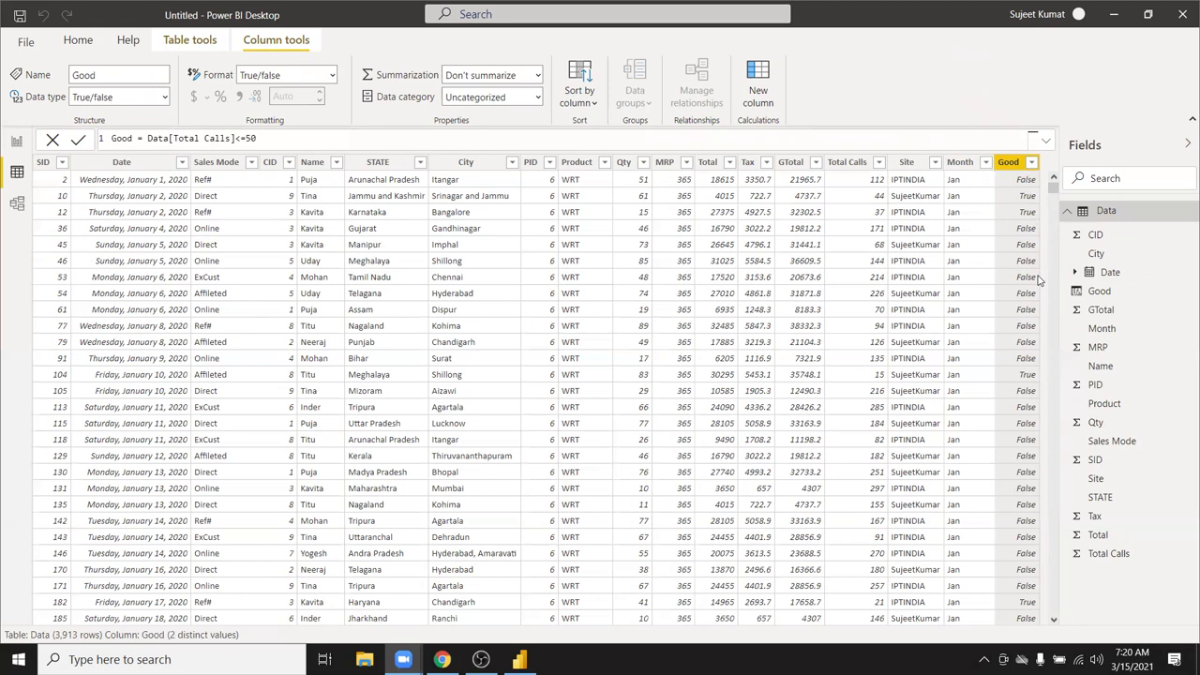
Enlarge the report-page gauge and put Good on it, showing Count of Good 3913
left_click(16, 143)
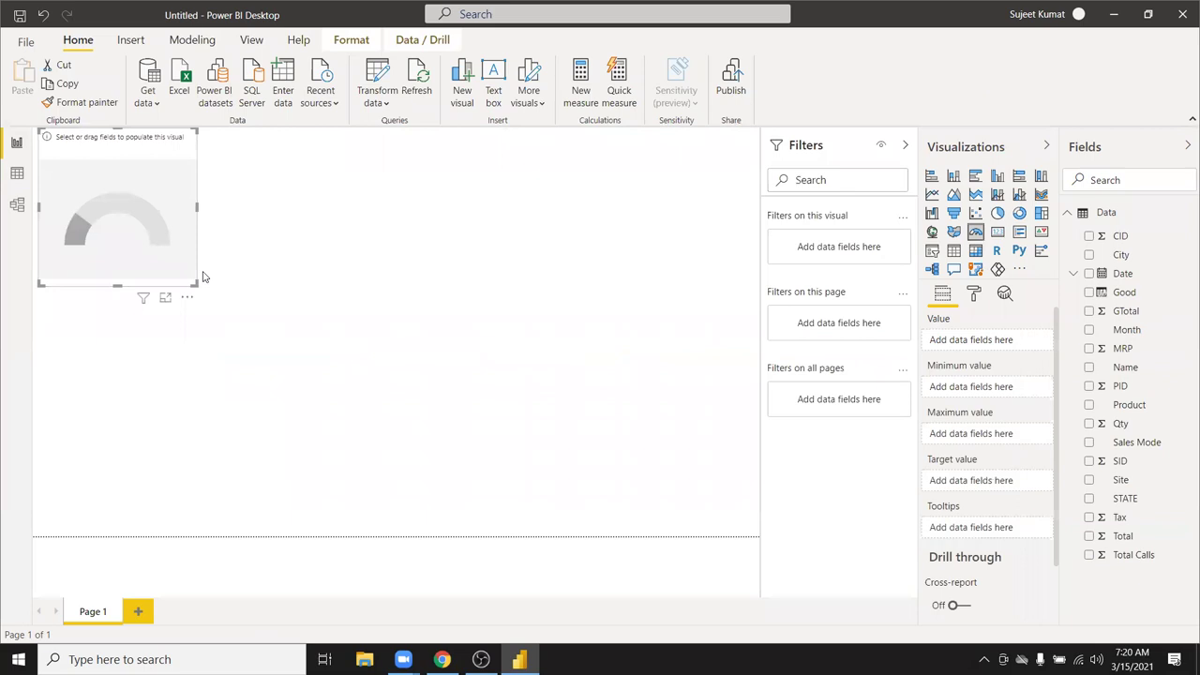
left_click_drag(196, 284, 241, 313)
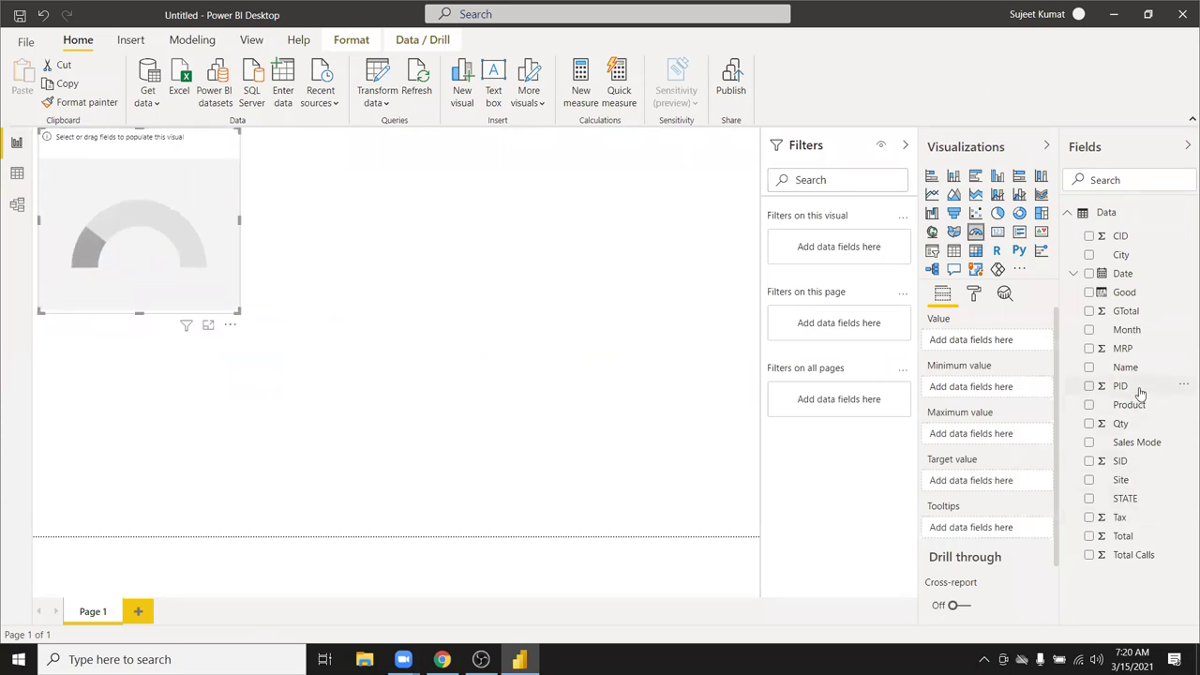
left_click_drag(1124, 297, 185, 279)
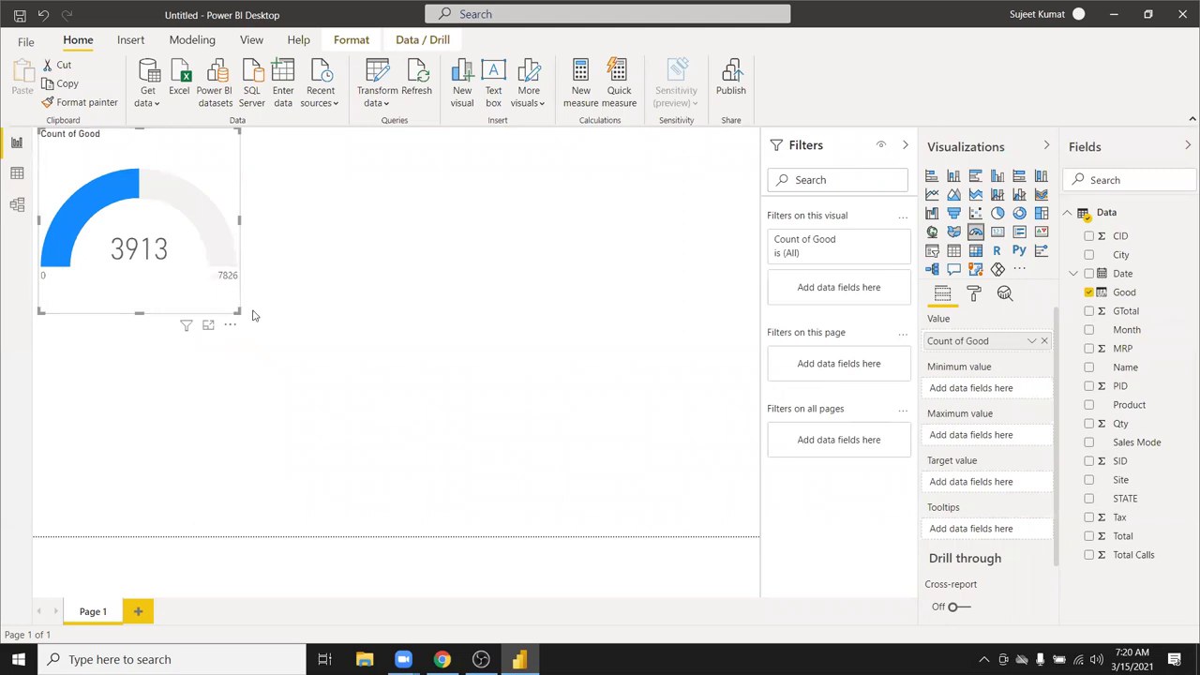
left_click_drag(242, 312, 290, 318)
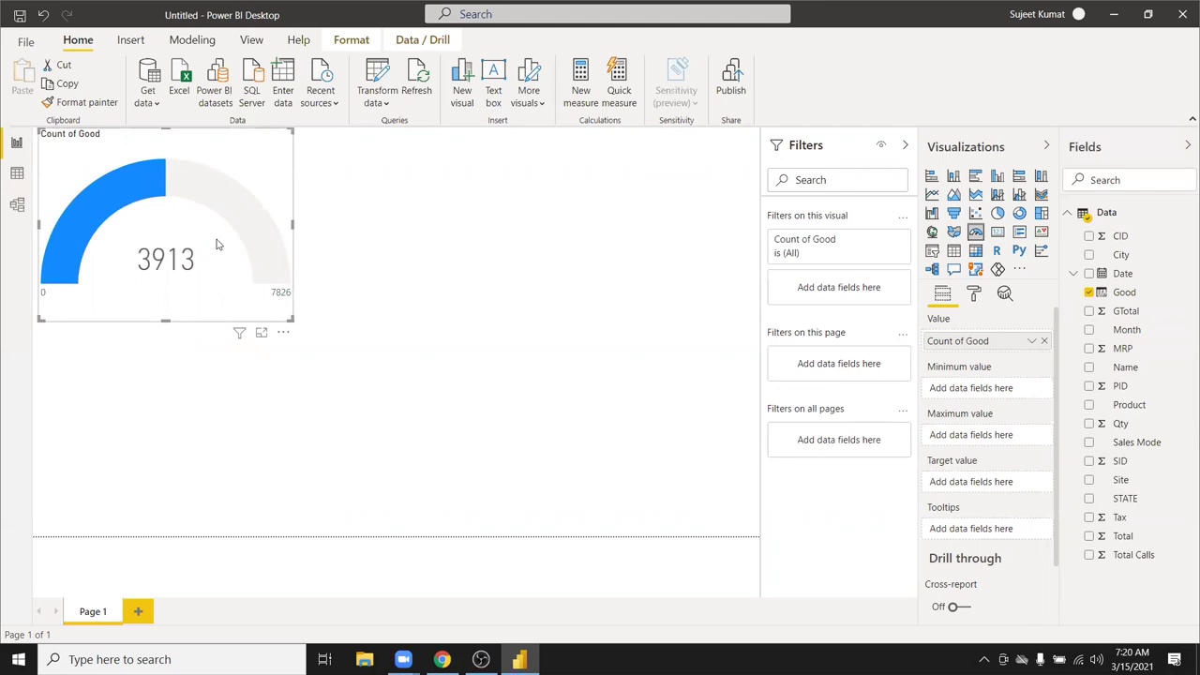
left_click(807, 260)
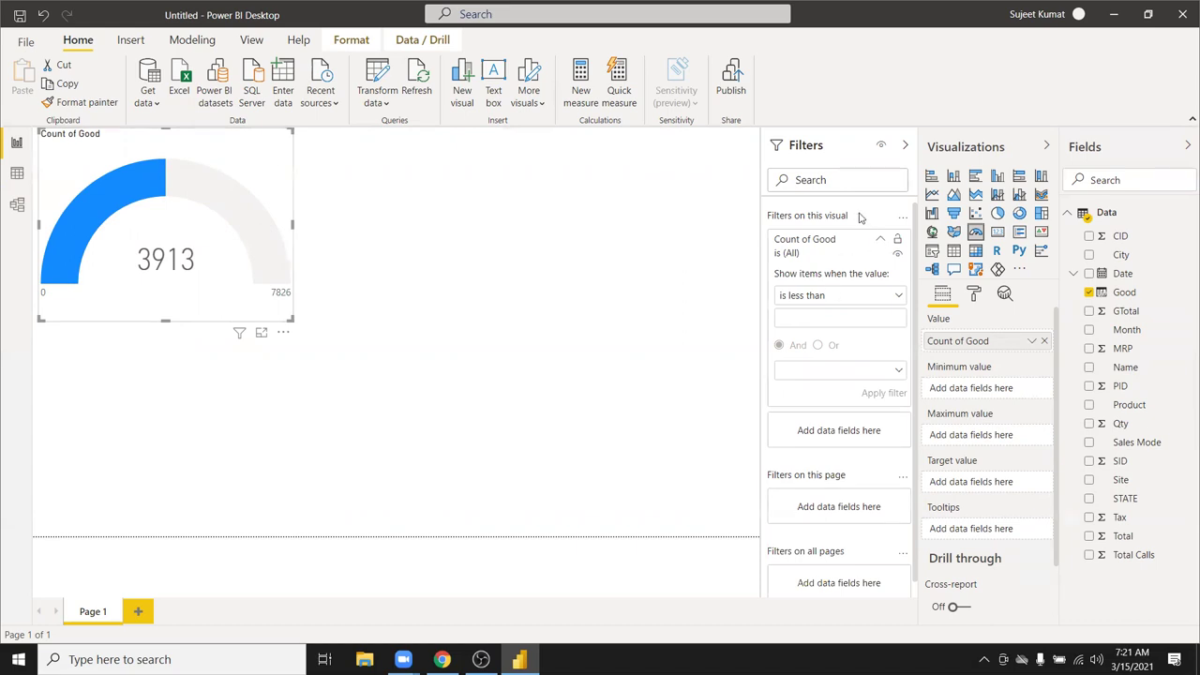
scroll(845, 323, "down", 1)
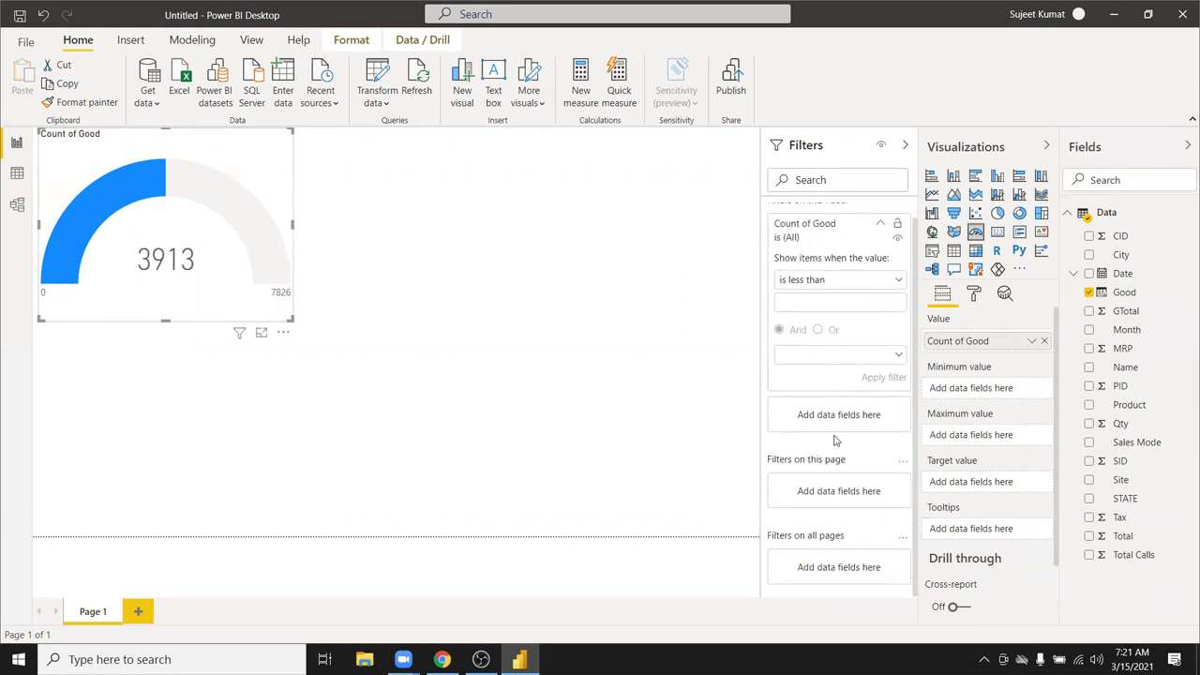
scroll(813, 323, "up", 1)
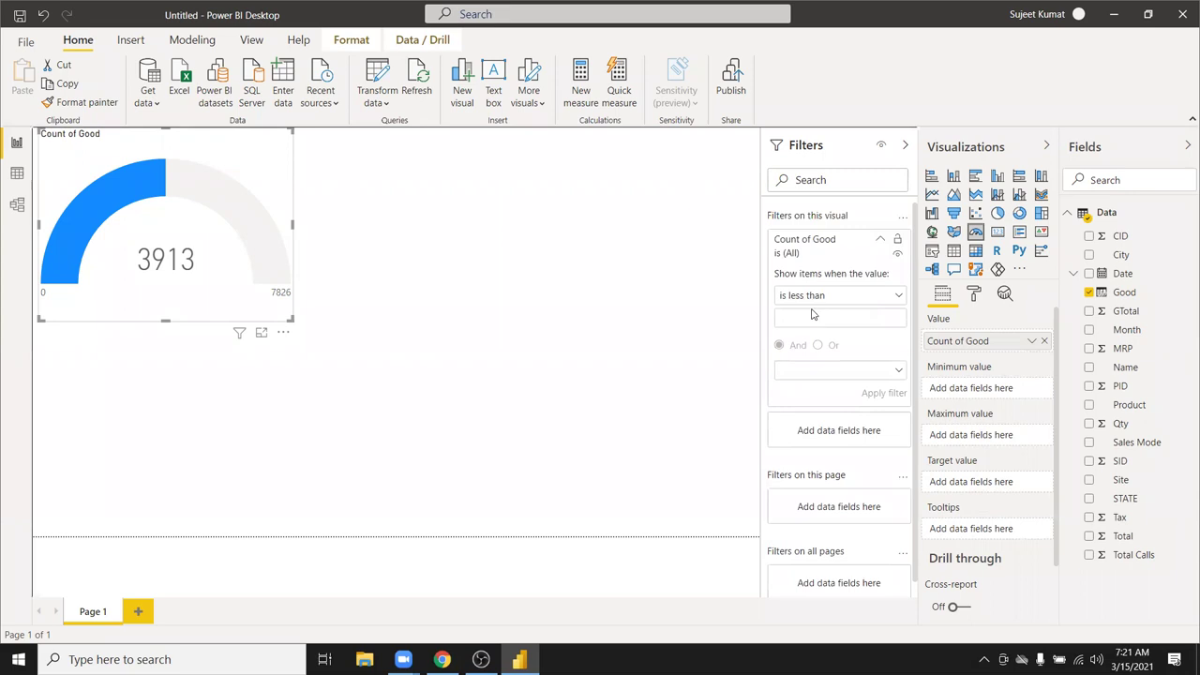
scroll(831, 432, "down", 1)
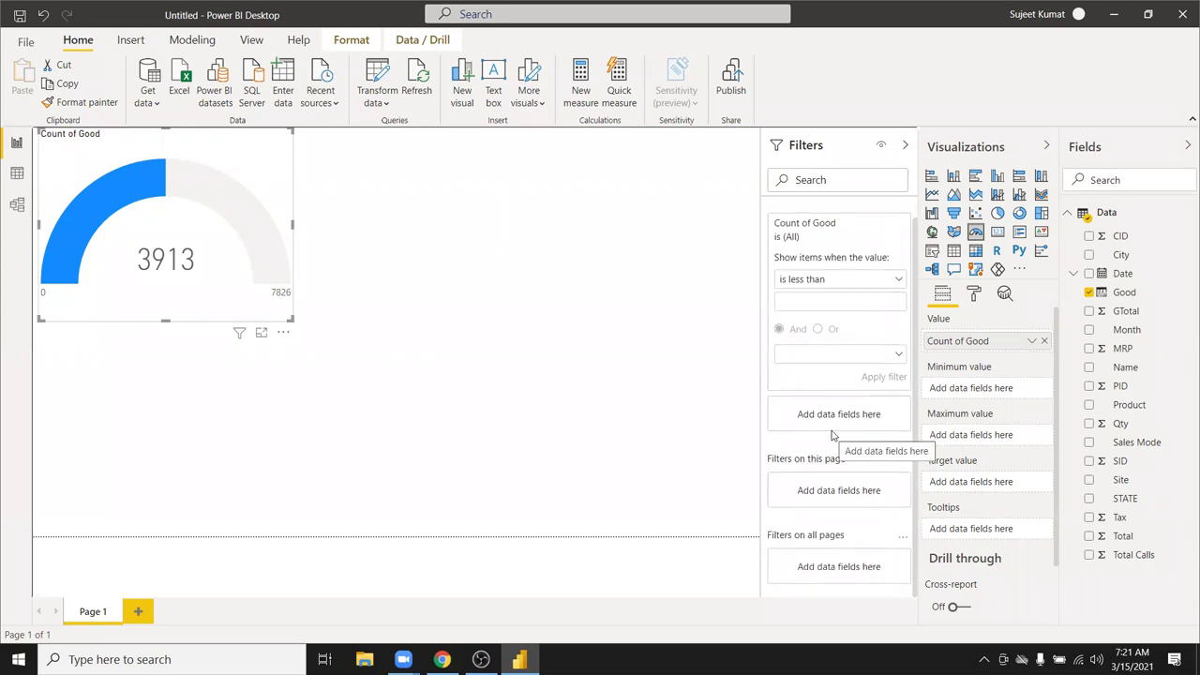
scroll(831, 435, "up", 1)
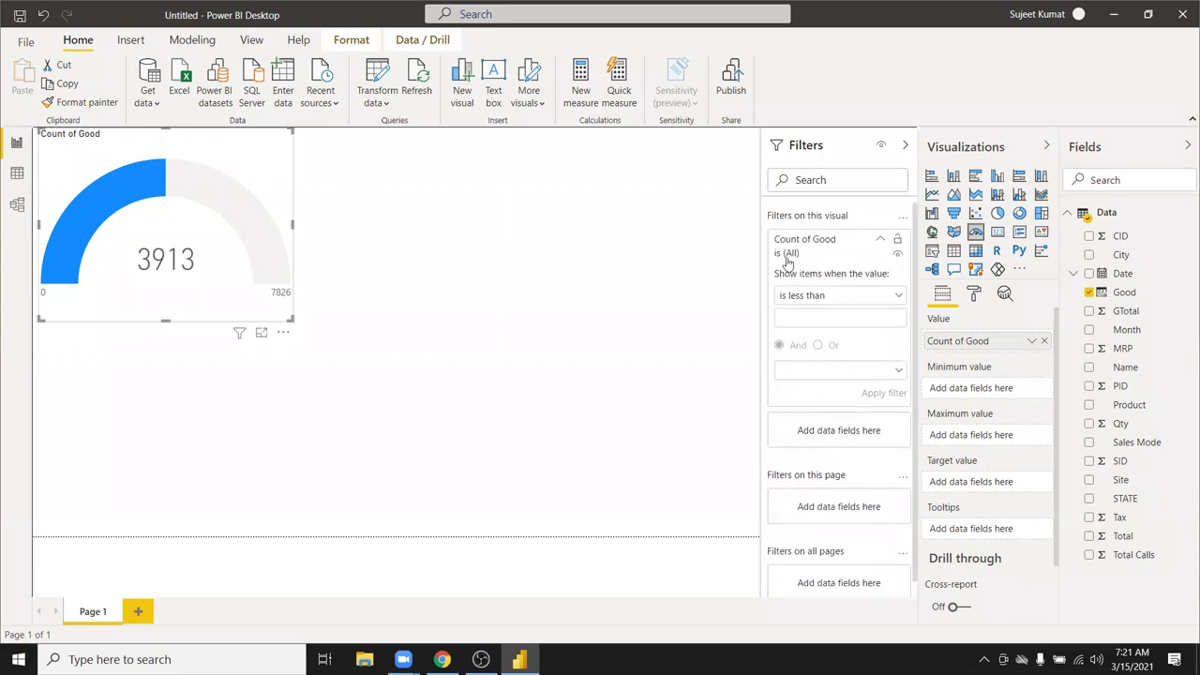
left_click(787, 262)
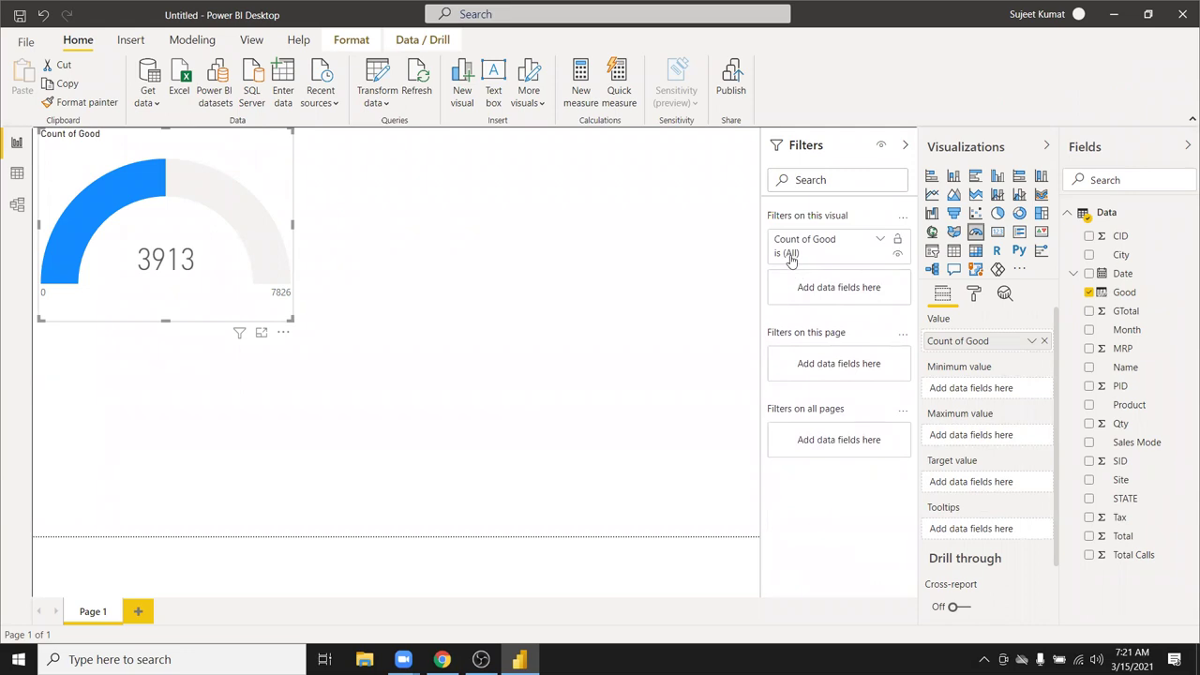
left_click(791, 260)
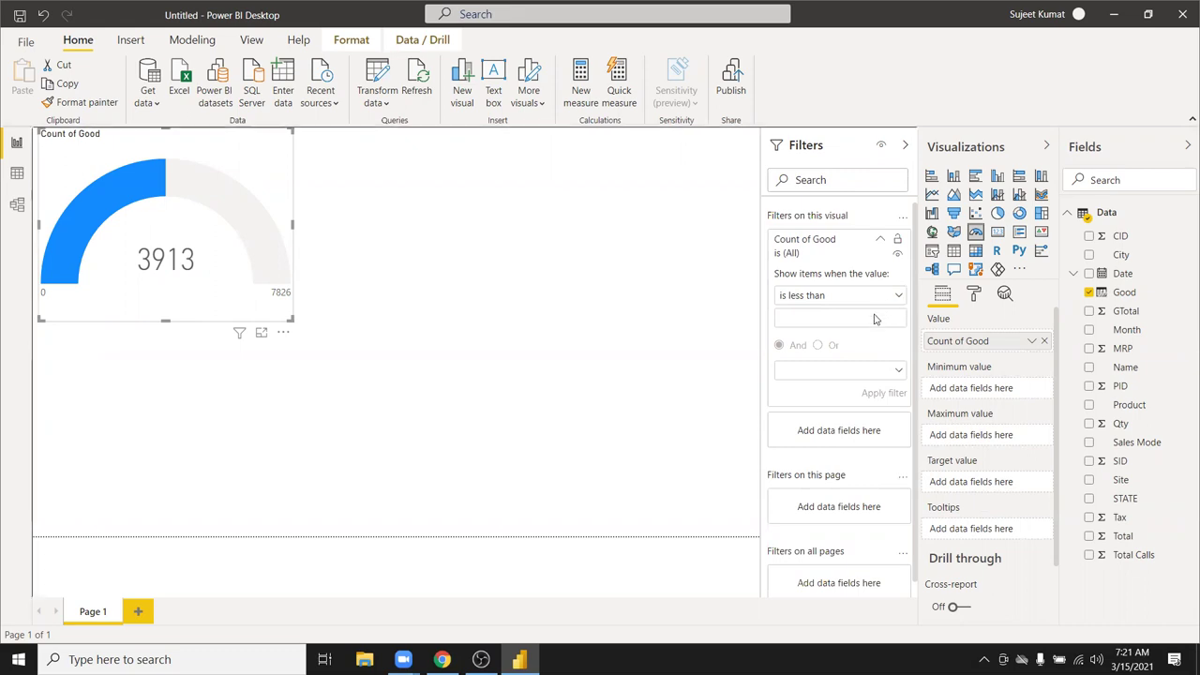
left_click(900, 221)
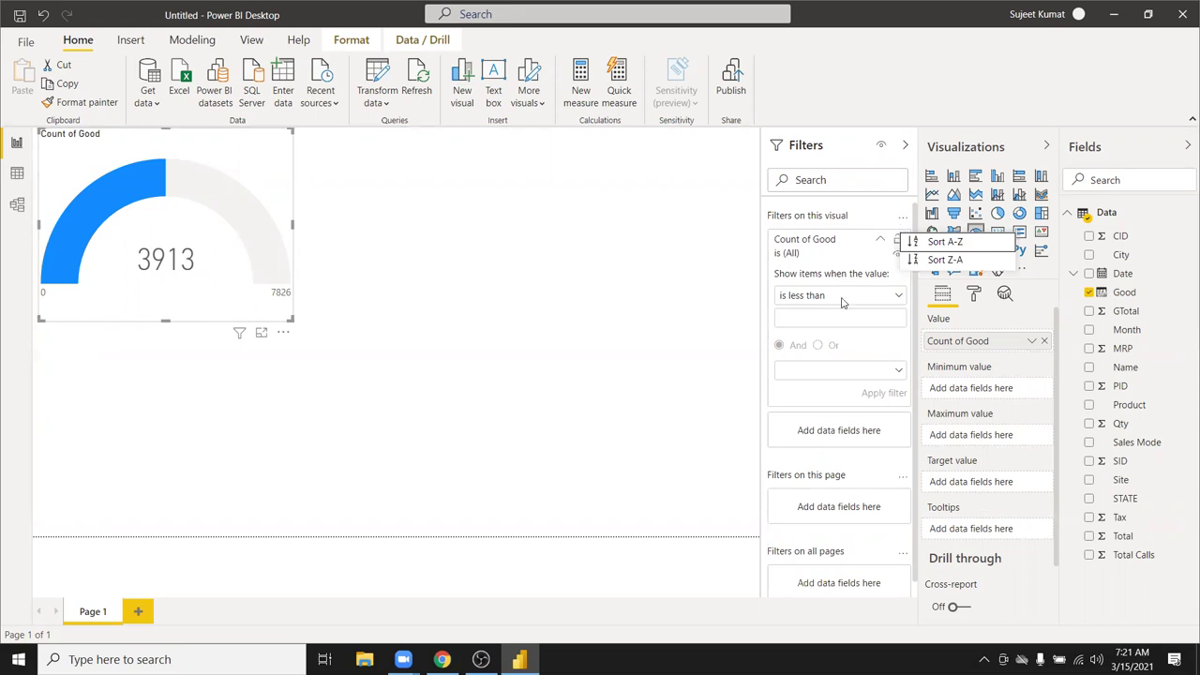
left_click(842, 302)
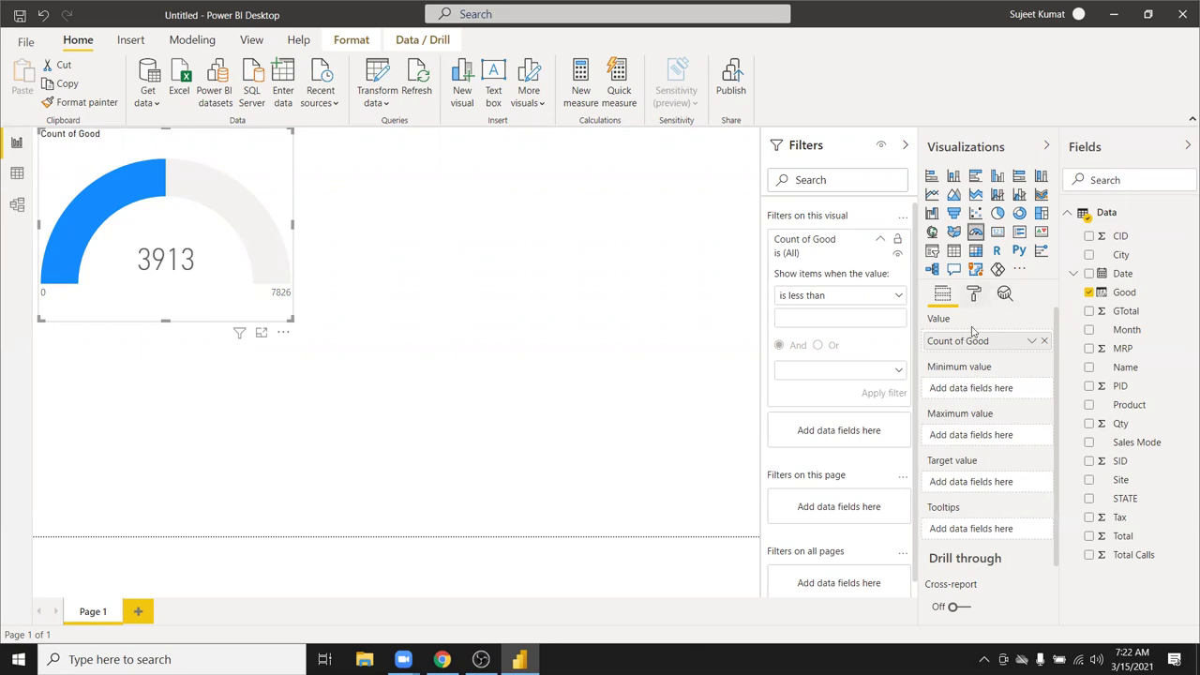
Reselect the gauge and choose New quick measure from the Count of Good field menu
left_click(1031, 342)
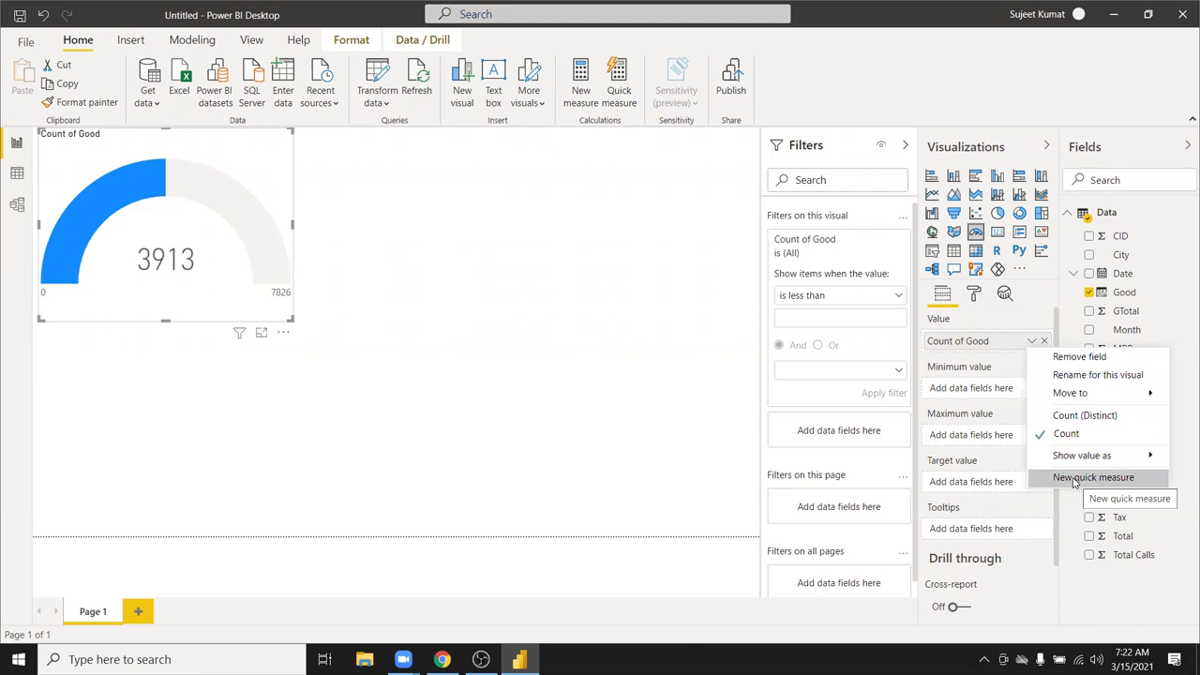
mouse_move(1079, 456)
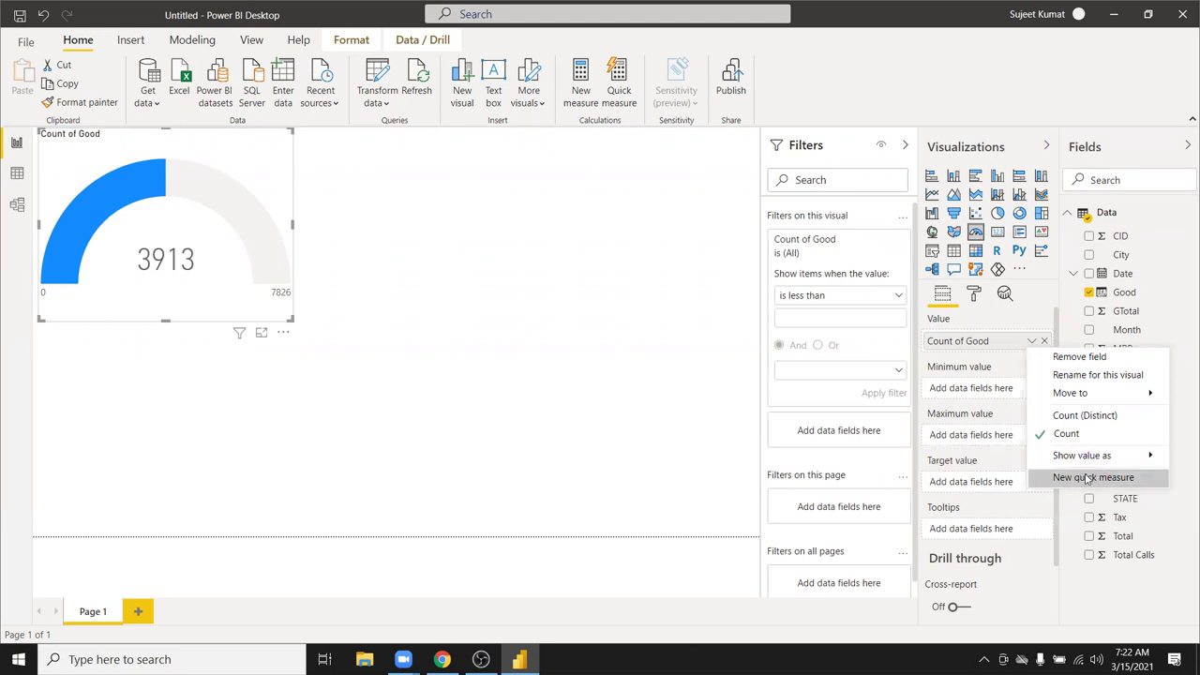
left_click(662, 369)
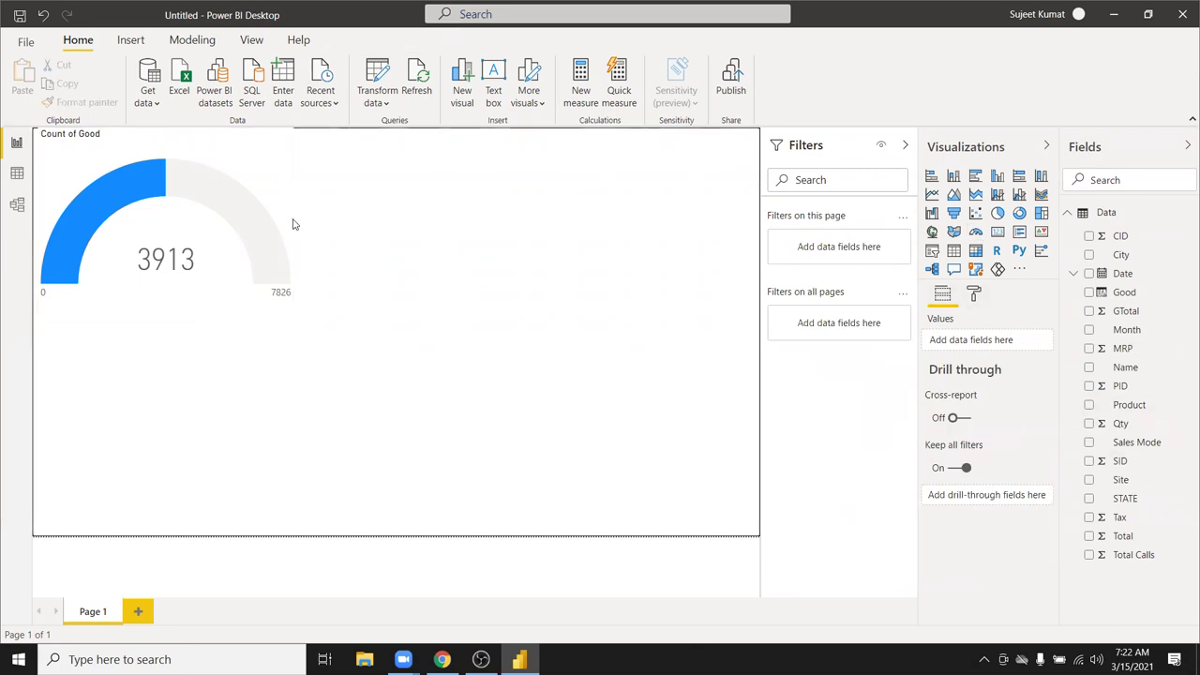
left_click(249, 230)
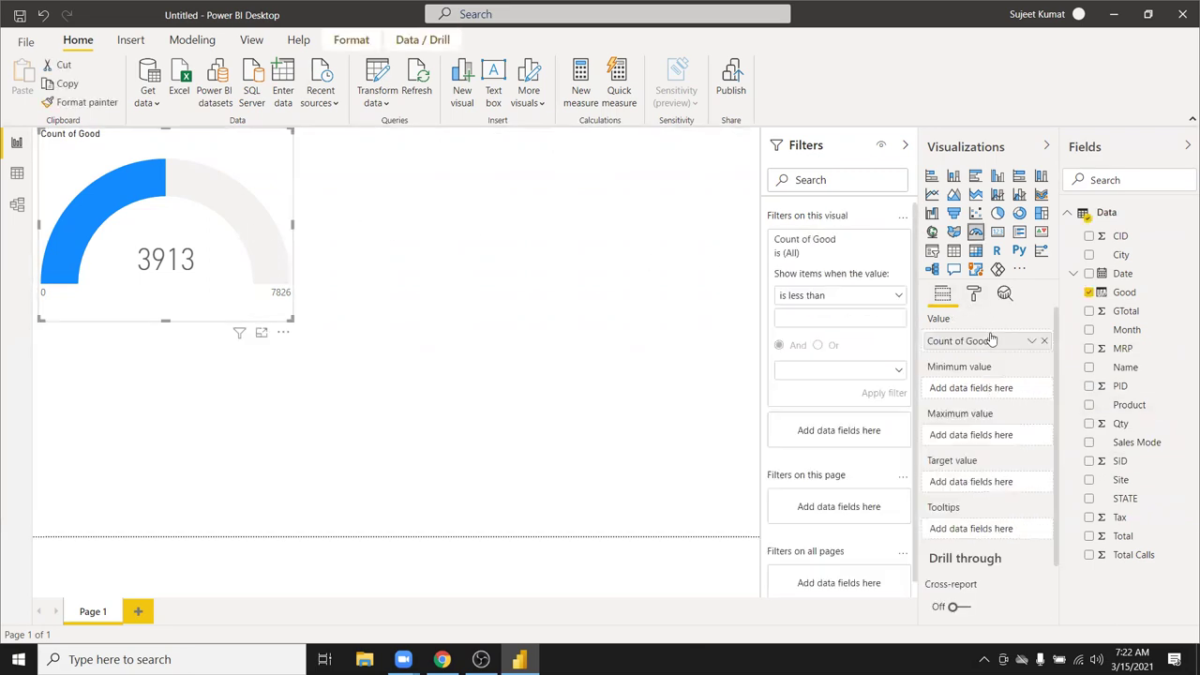
left_click(1032, 341)
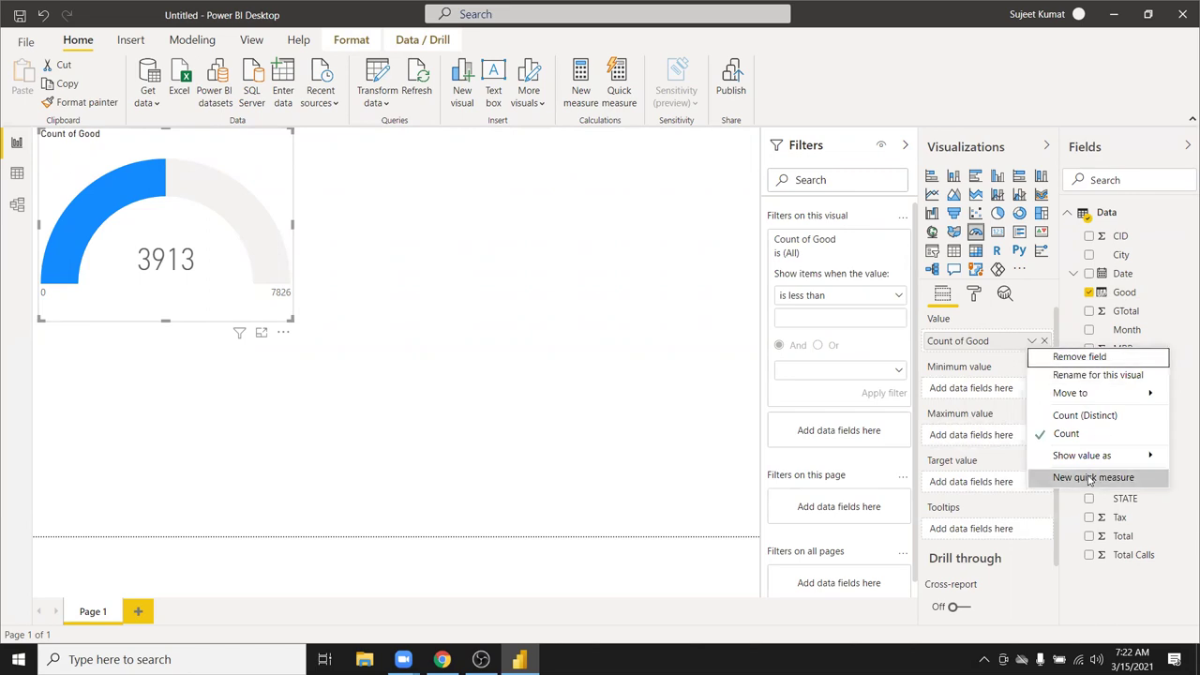
left_click(1091, 479)
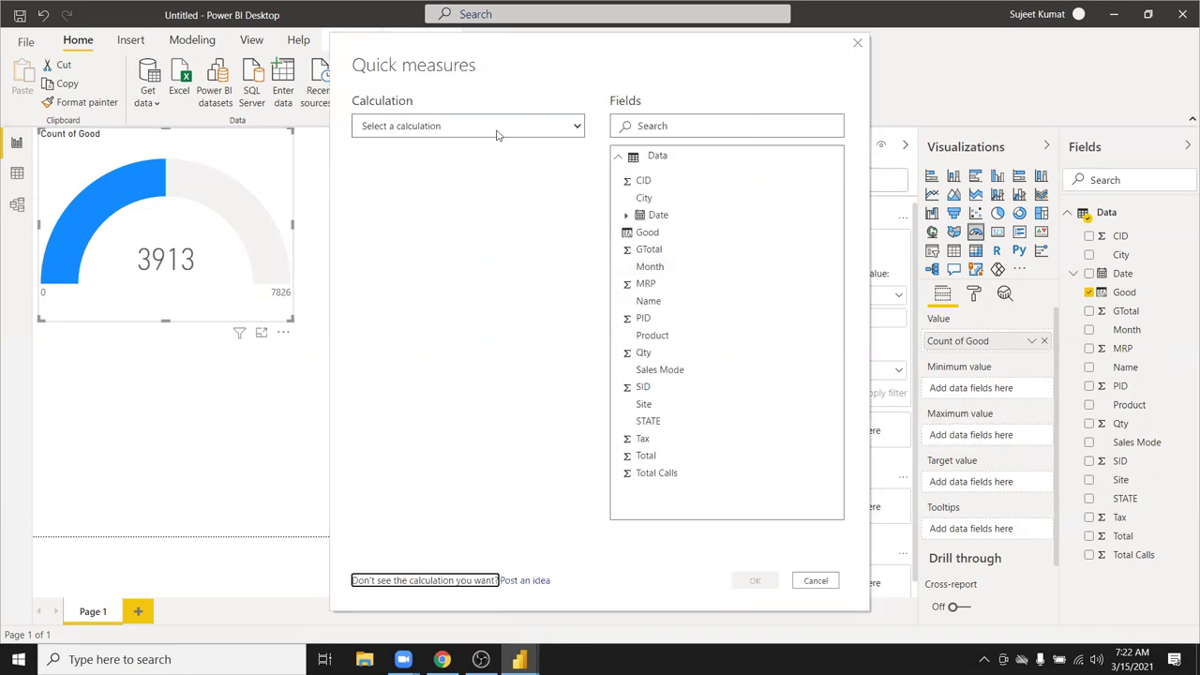
Choose the Filtered value calculation and check the base value's aggregation
left_click(473, 128)
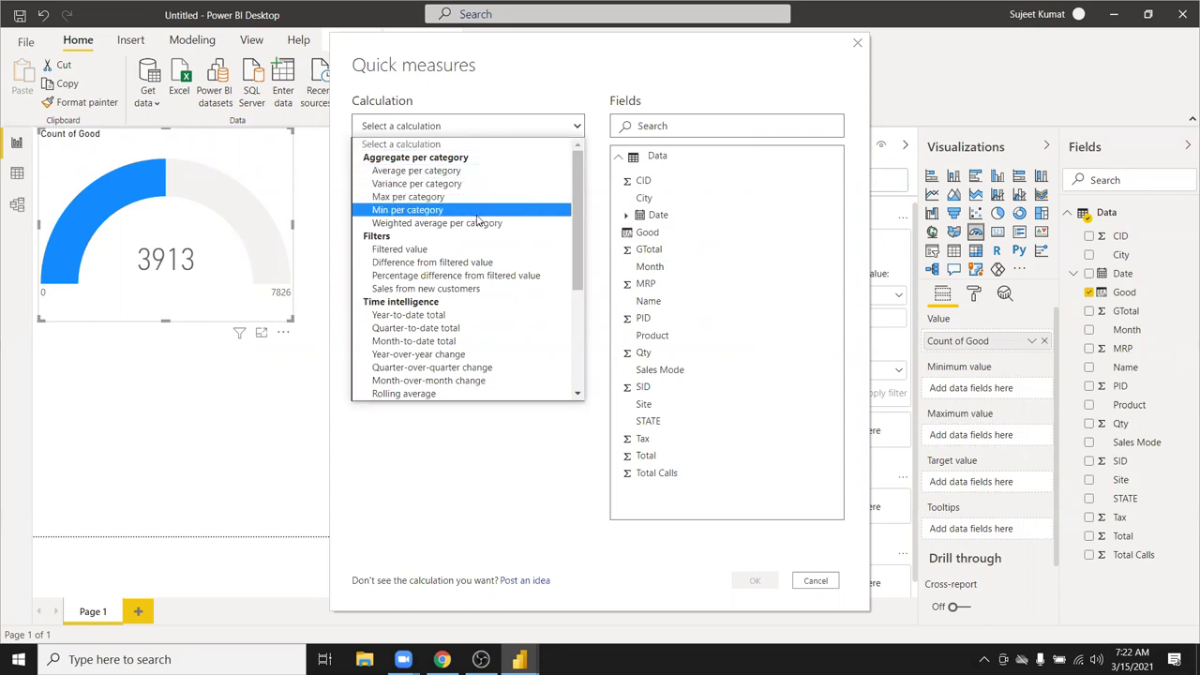
scroll(477, 235, "down", 2)
scroll(477, 235, "down", 2)
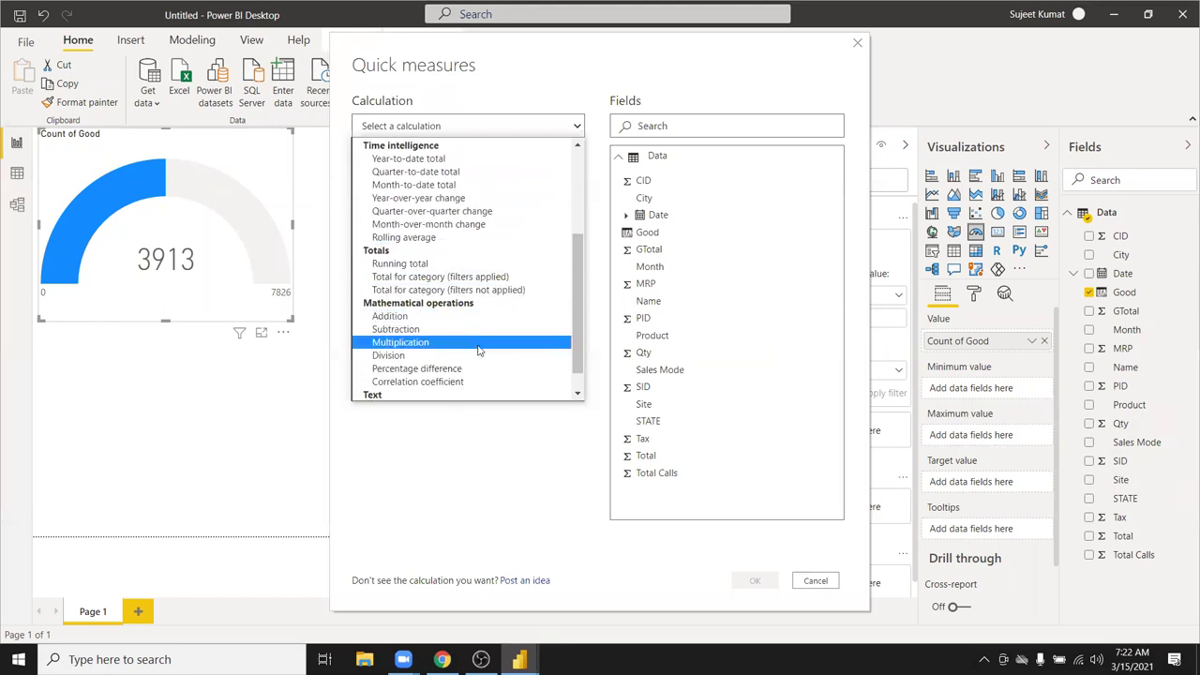
scroll(487, 330, "up", 4)
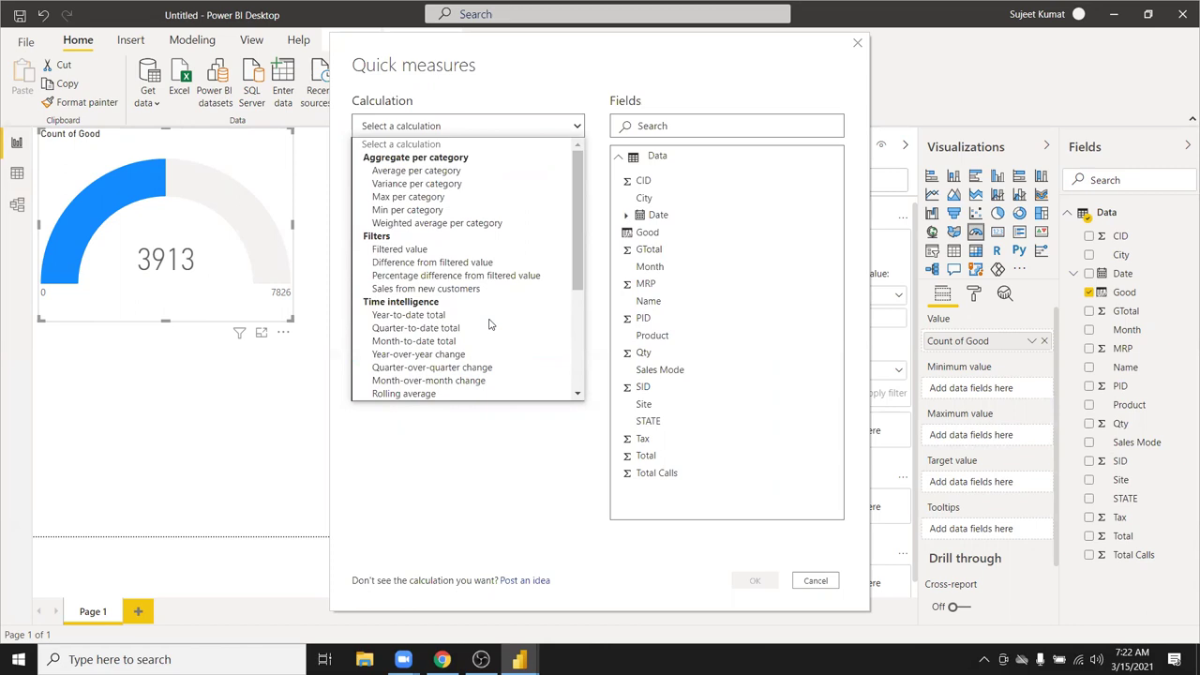
scroll(488, 324, "down", 5)
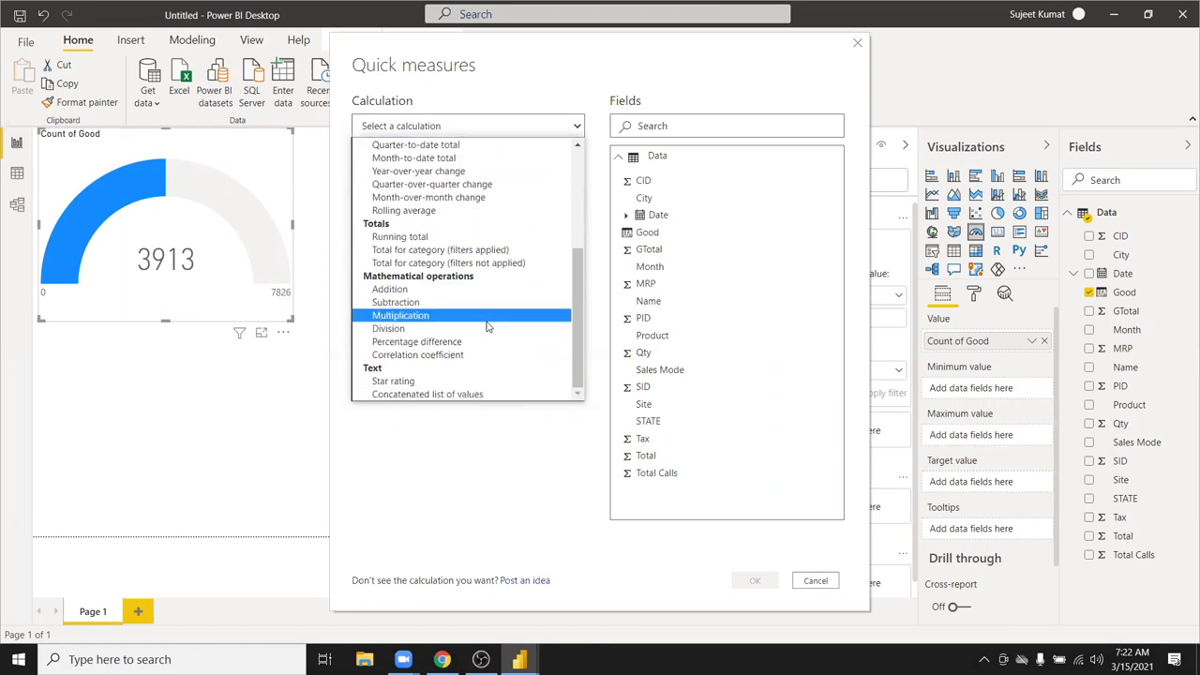
scroll(487, 325, "up", 2)
scroll(487, 326, "up", 2)
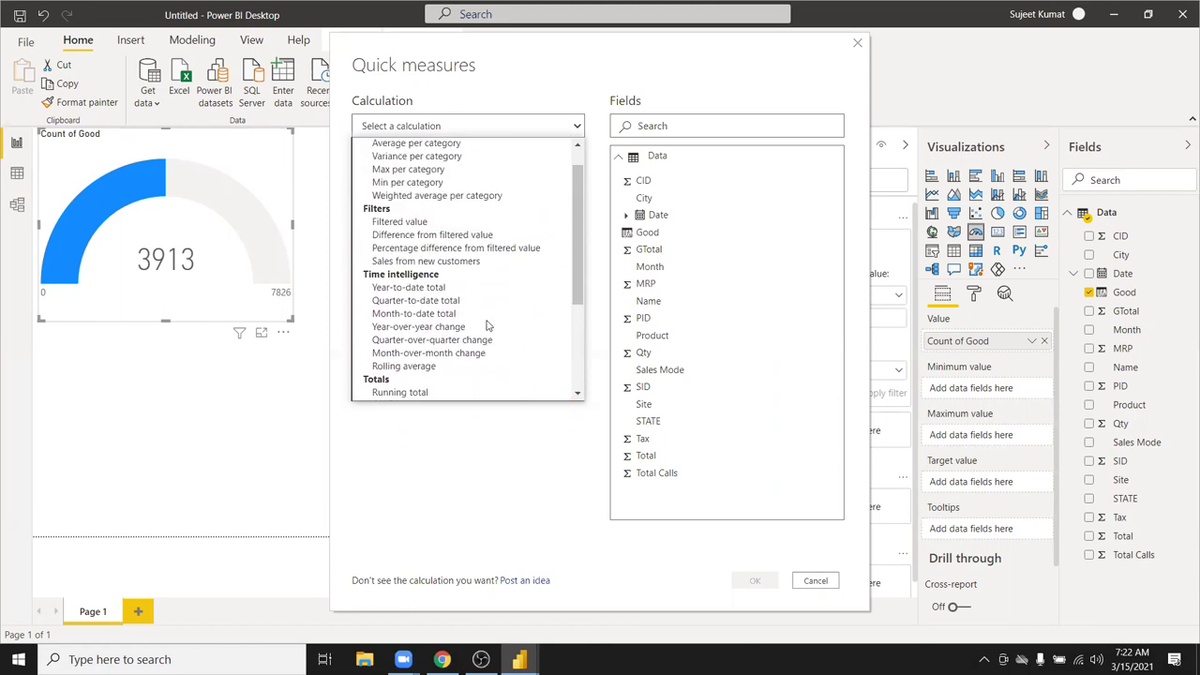
scroll(486, 325, "up", 1)
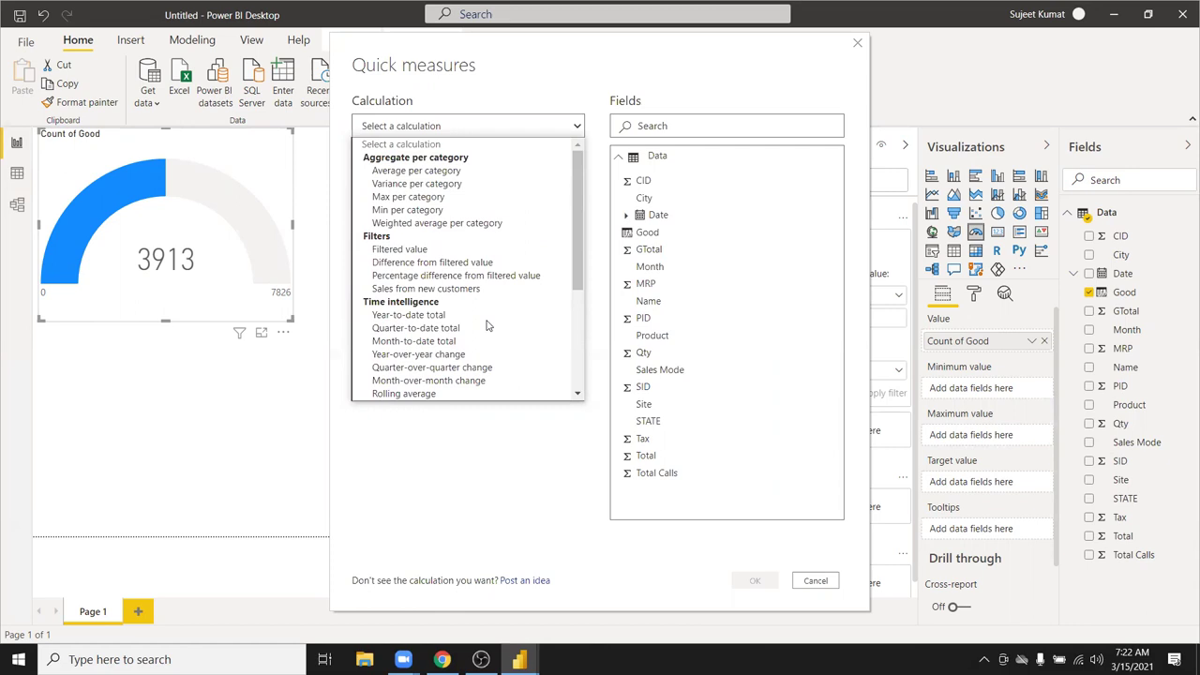
left_click(435, 251)
left_click(440, 208)
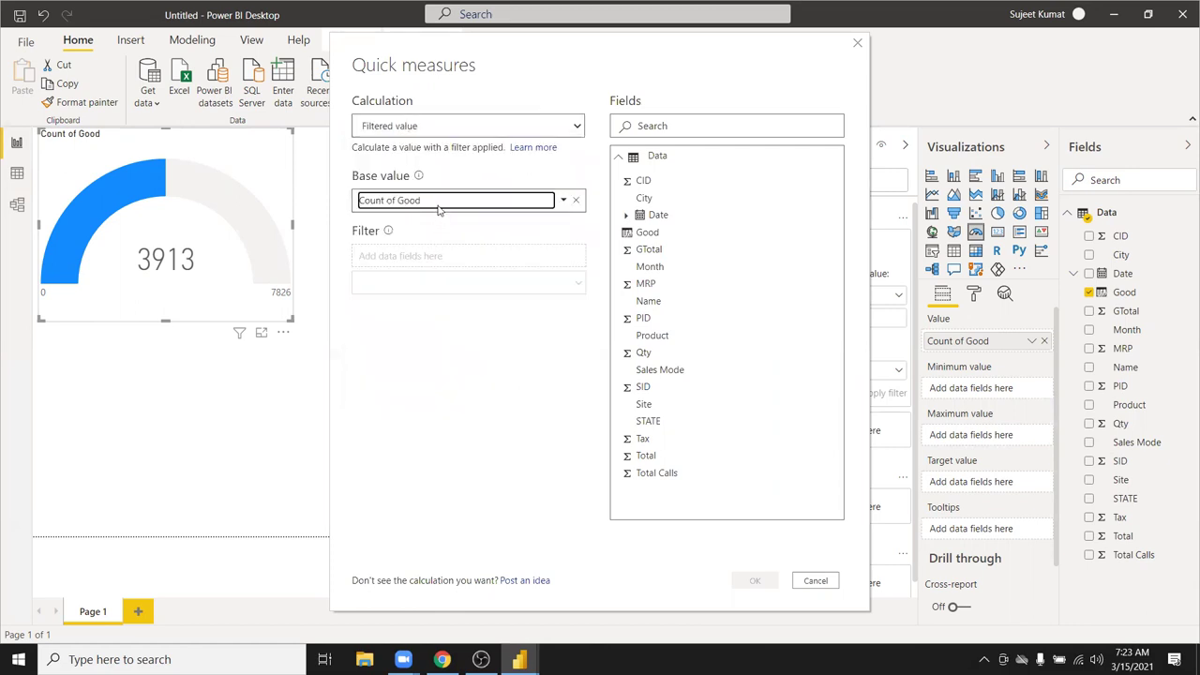
left_click(563, 202)
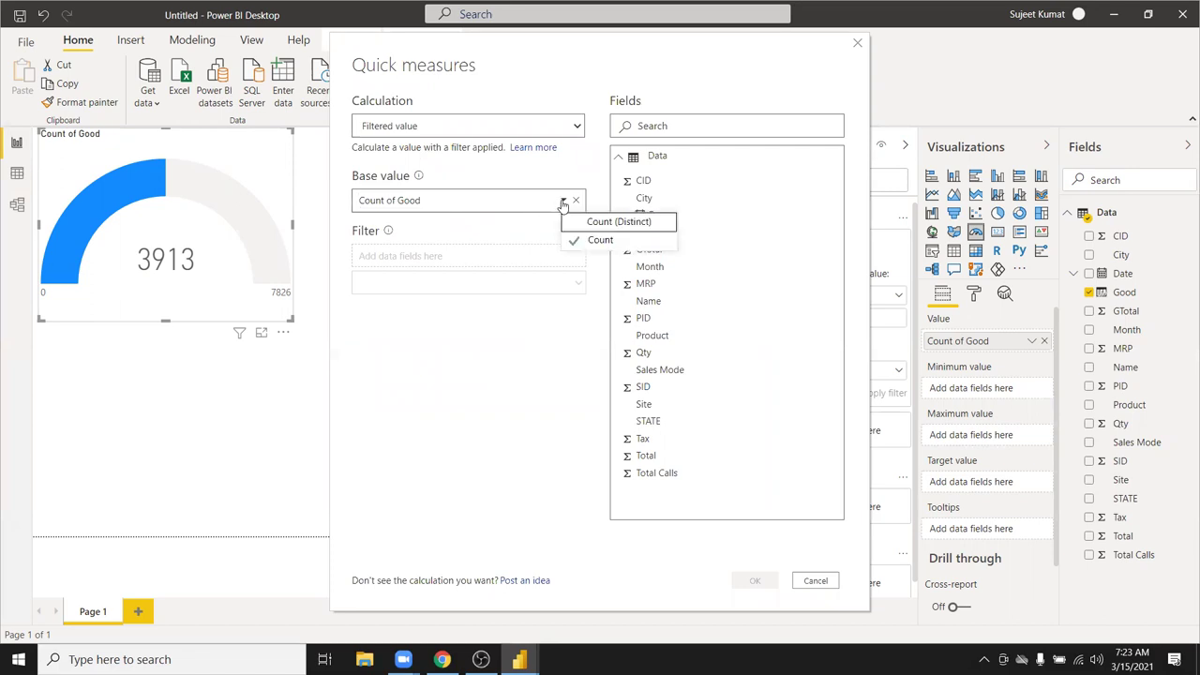
left_click(461, 261)
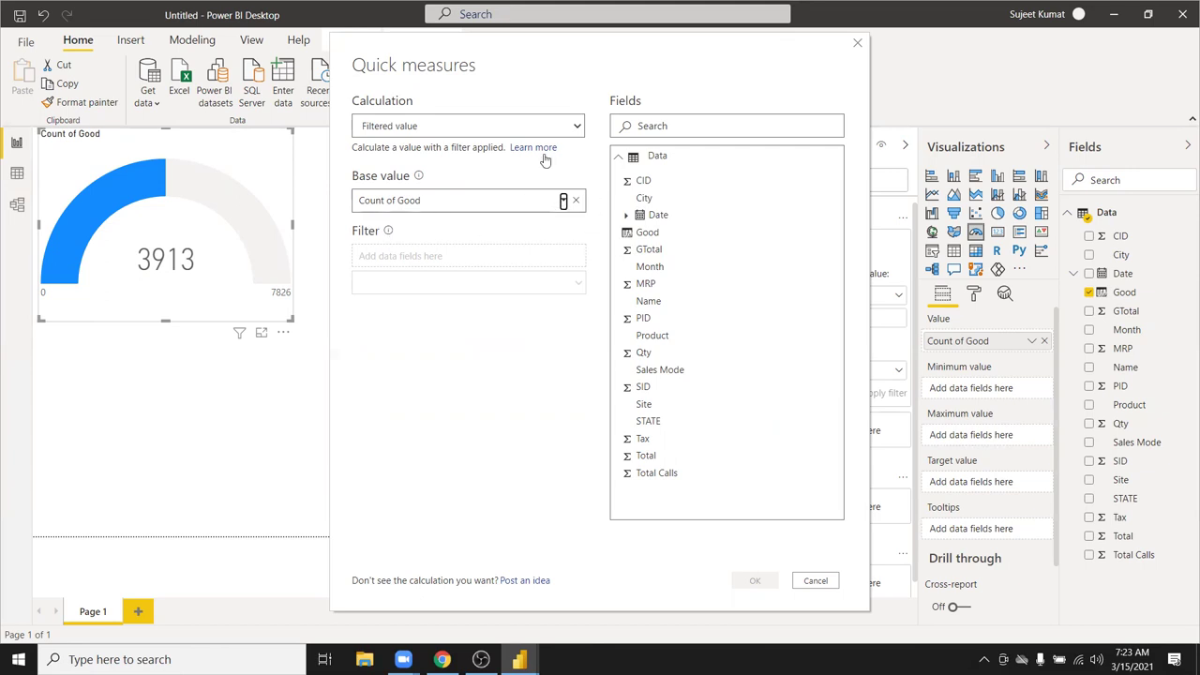
Switch the calculation to Addition, keeping Count of Good as the base value
left_click(574, 130)
left_click(574, 129)
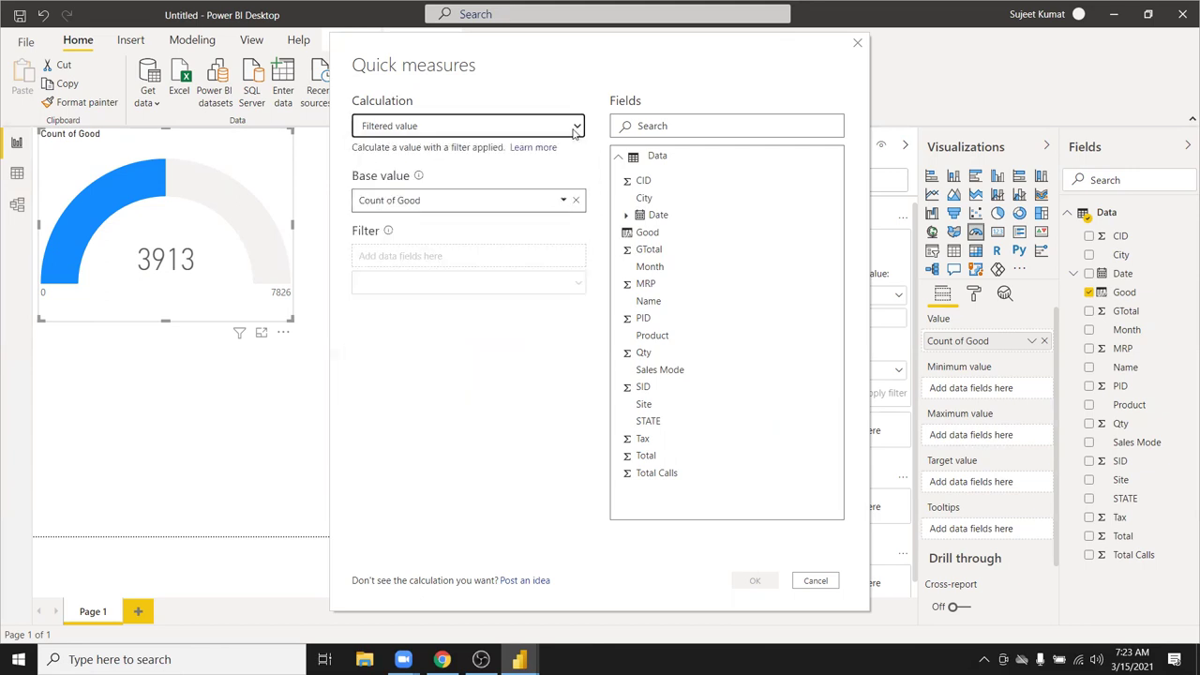
left_click(564, 201)
left_click(564, 202)
left_click(563, 202)
left_click(560, 135)
left_click(575, 130)
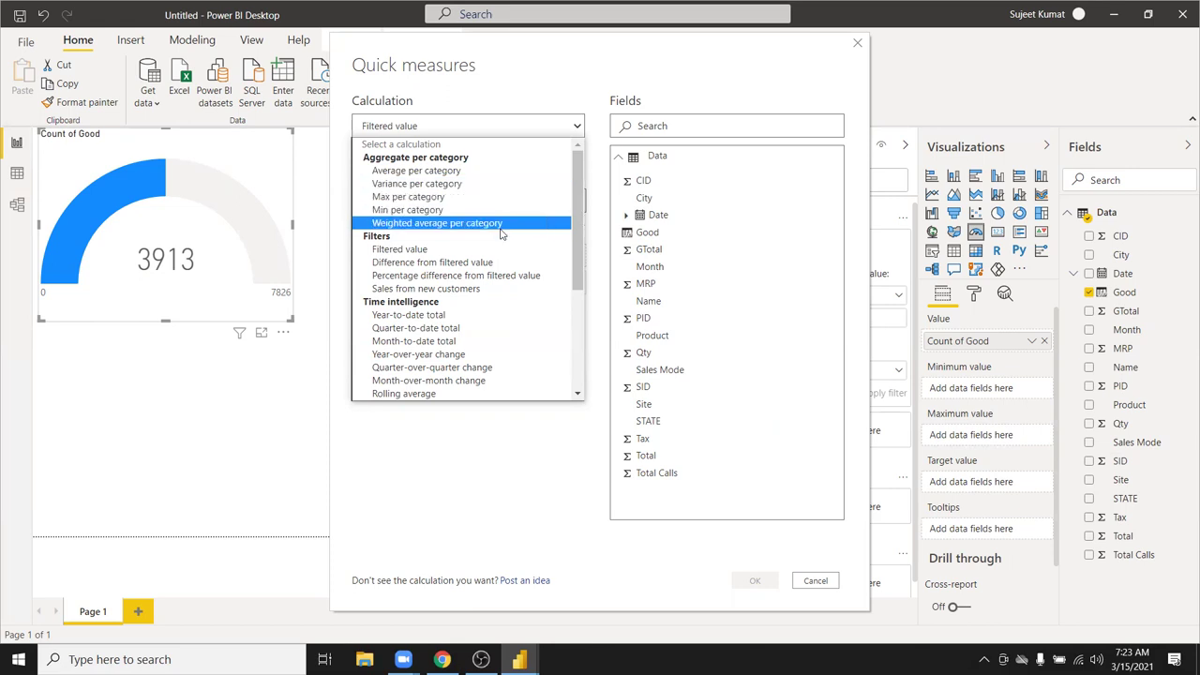
scroll(487, 267, "down", 4)
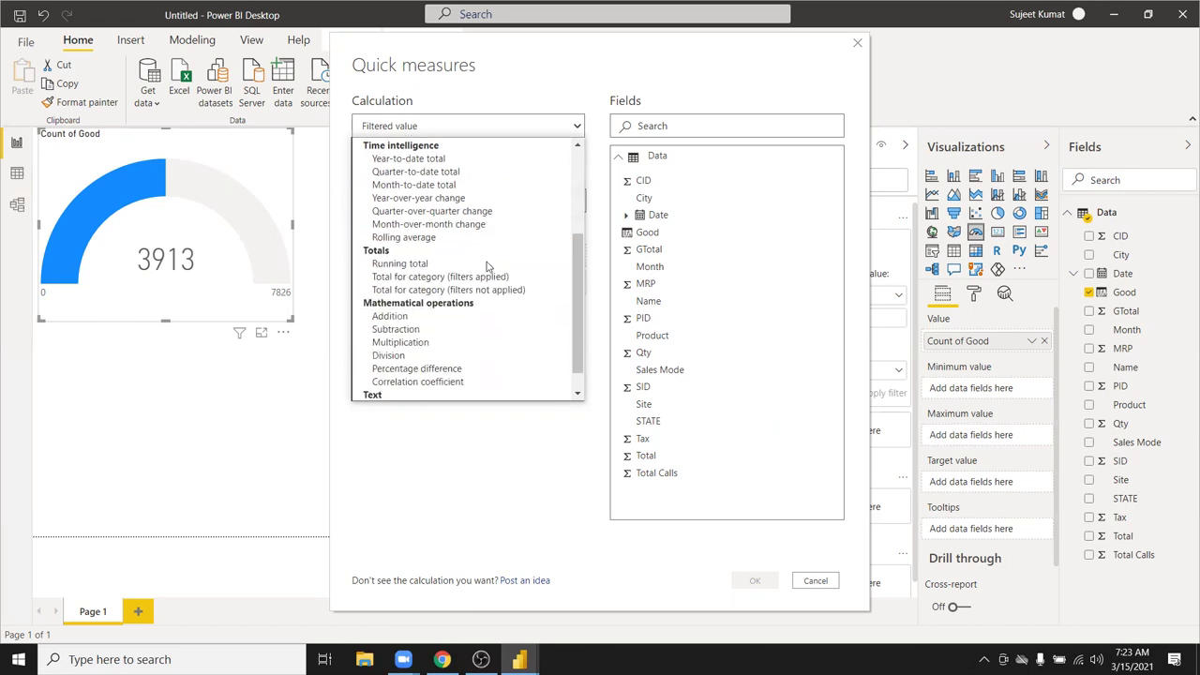
scroll(487, 268, "down", 1)
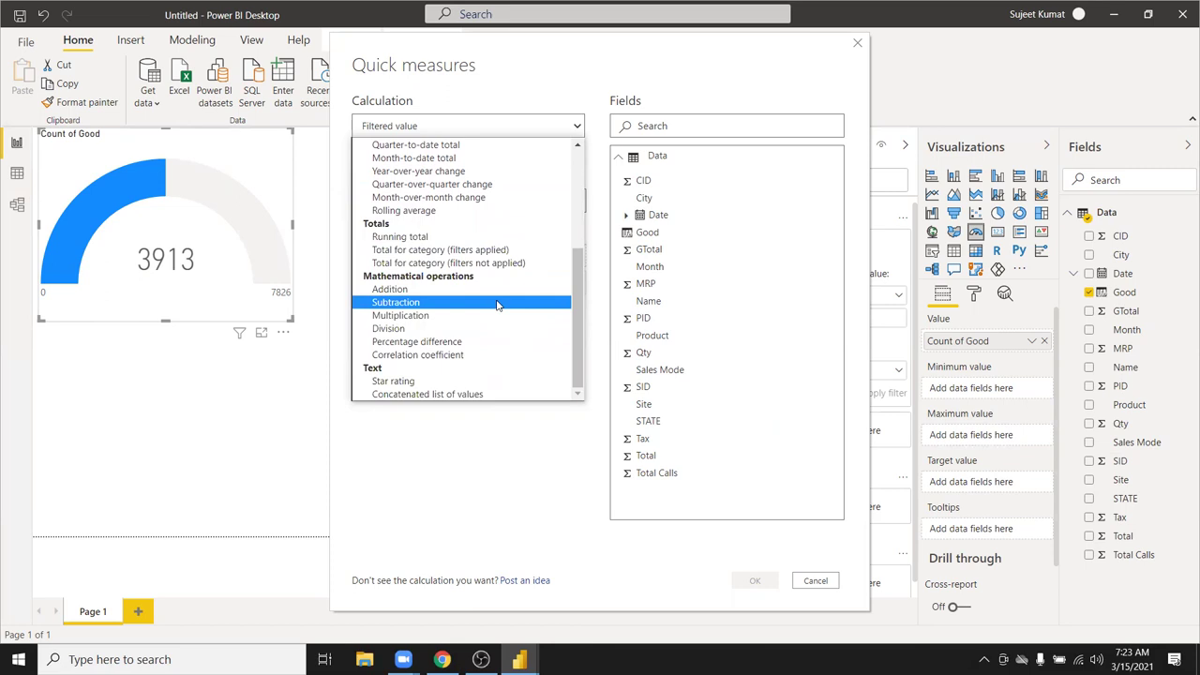
left_click(497, 292)
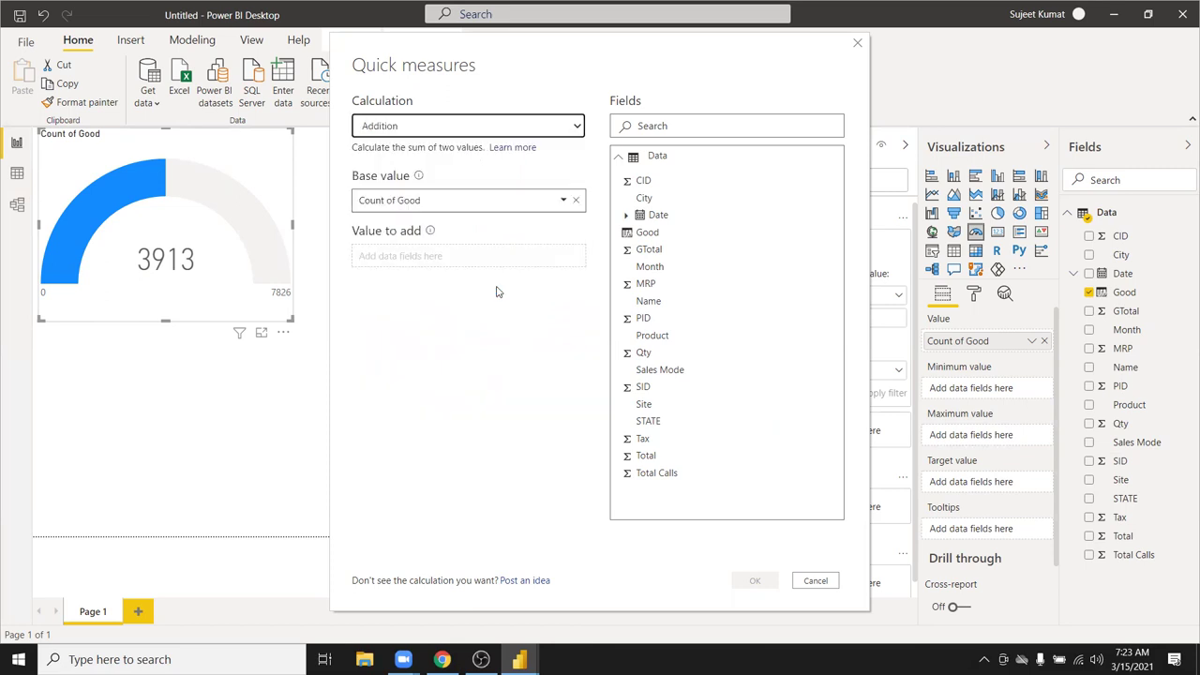
left_click(482, 210)
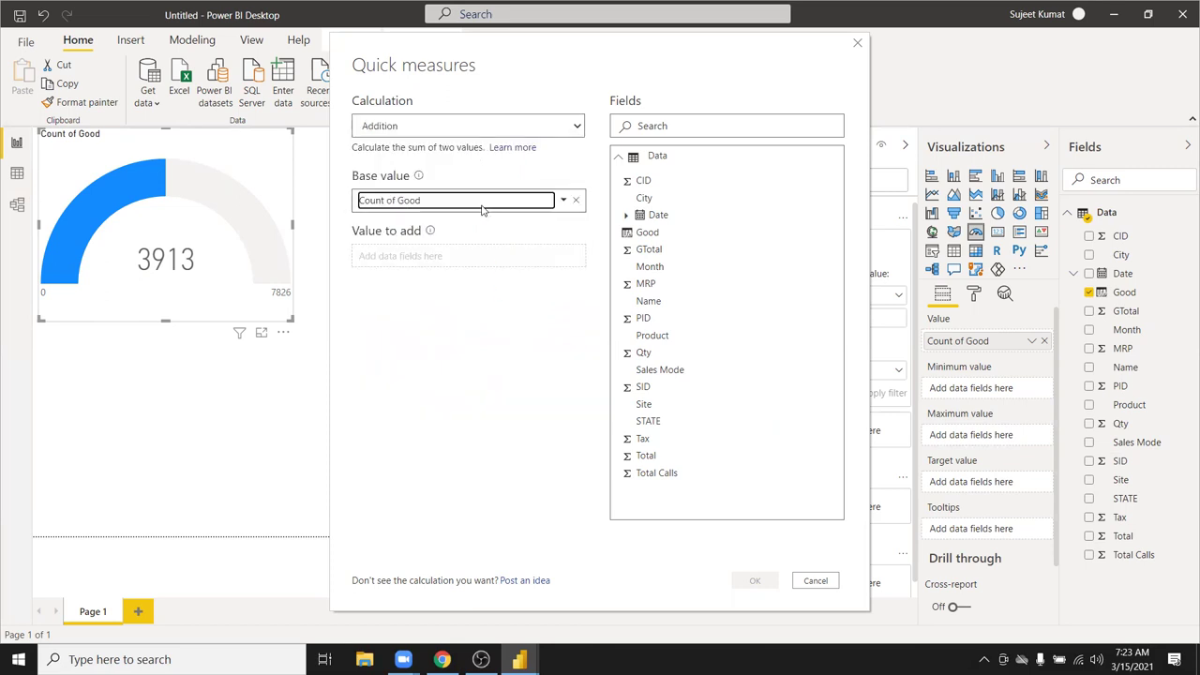
left_click(563, 200)
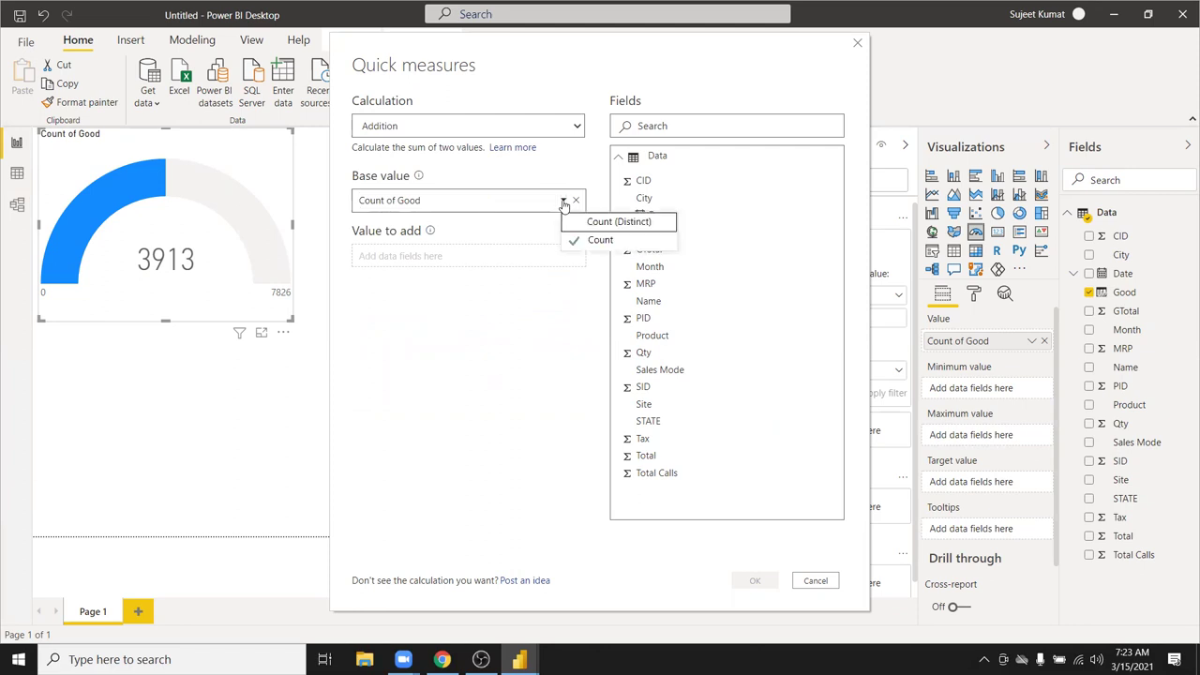
left_click(494, 248)
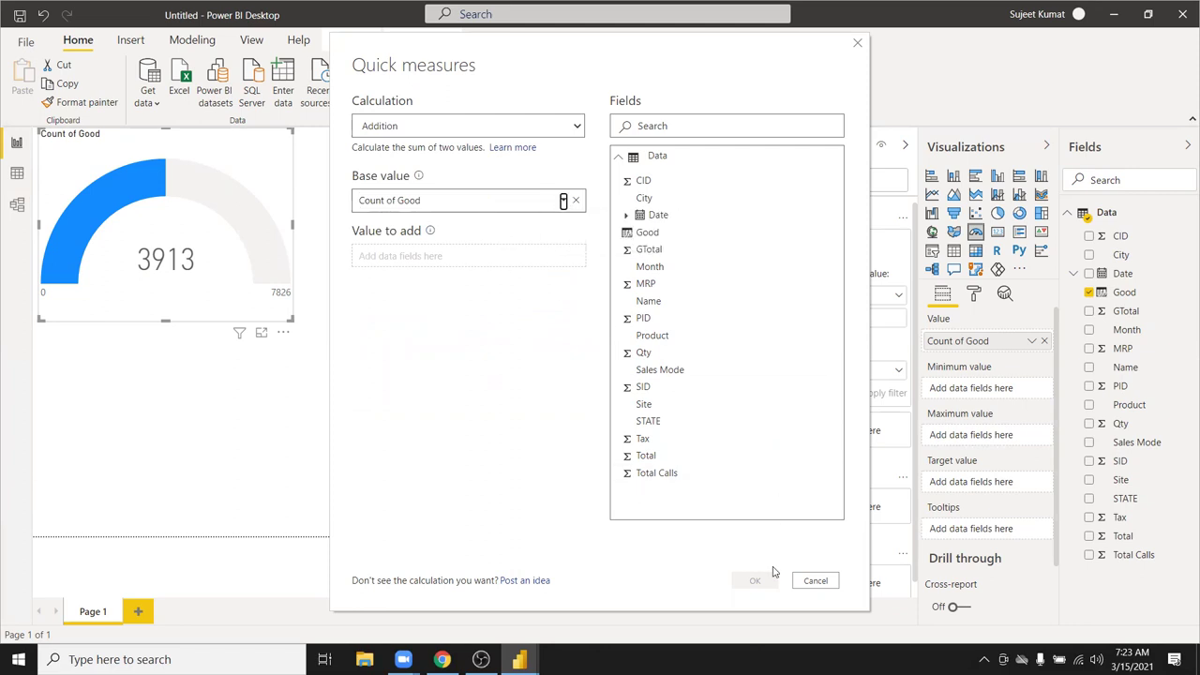
left_click(407, 257)
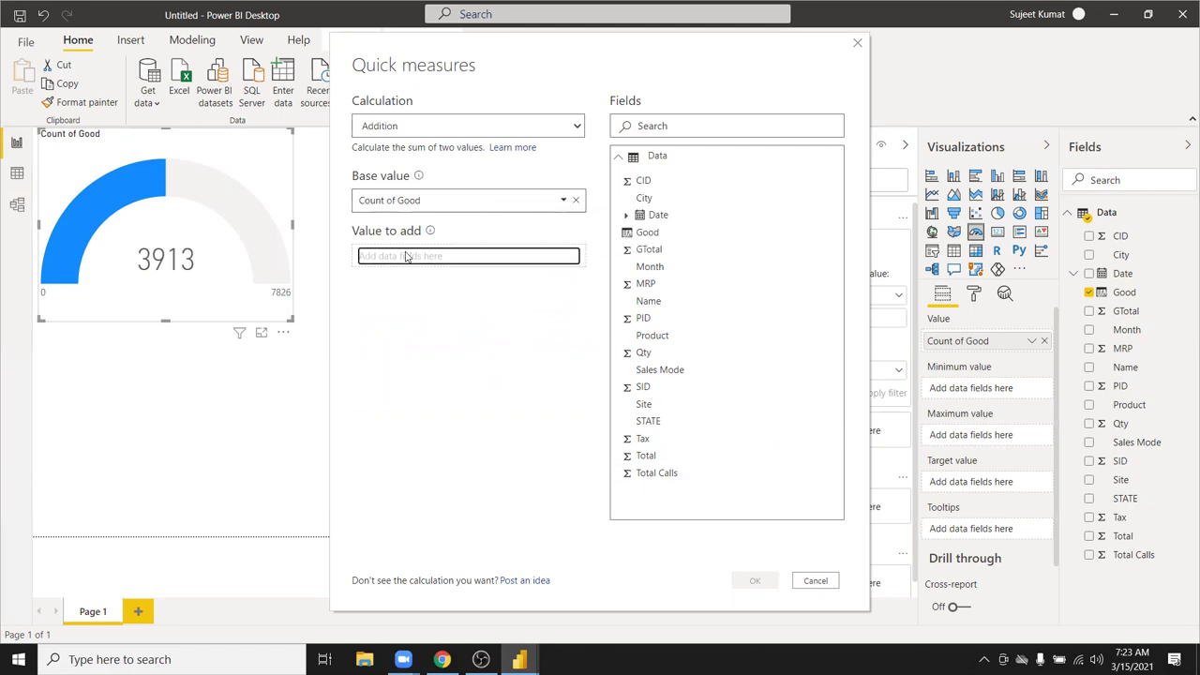
Cancel the quick measure and create the measure GD = SUM(Data[Good])
key("Escape")
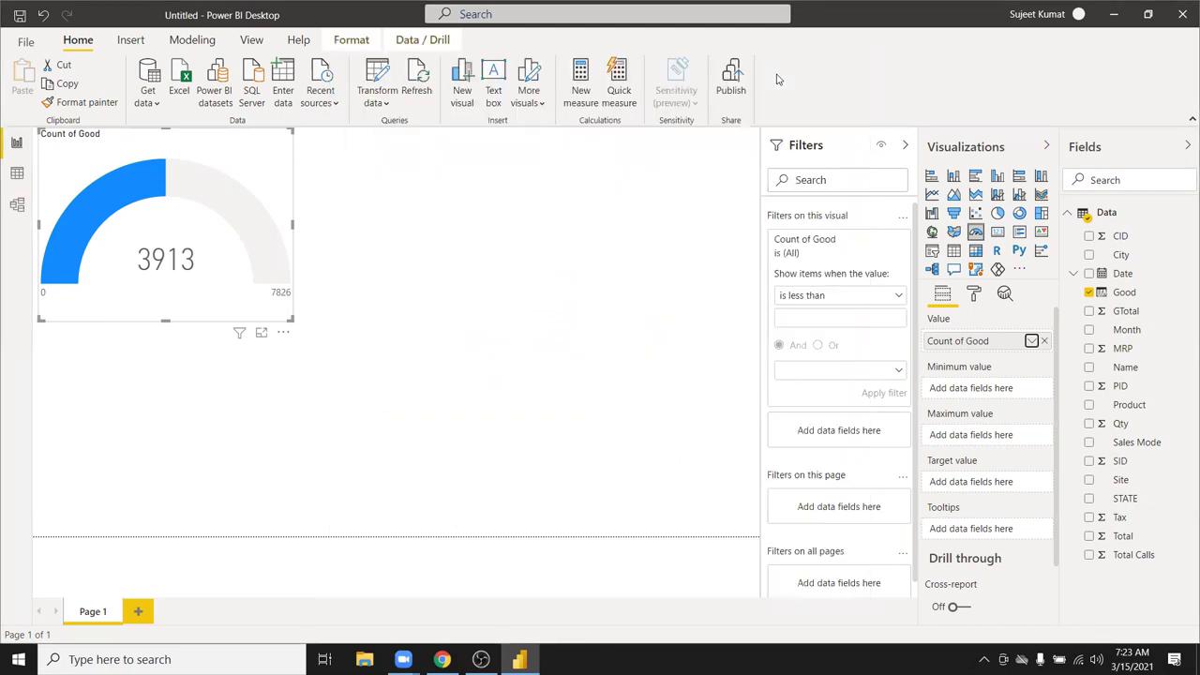
left_click(582, 98)
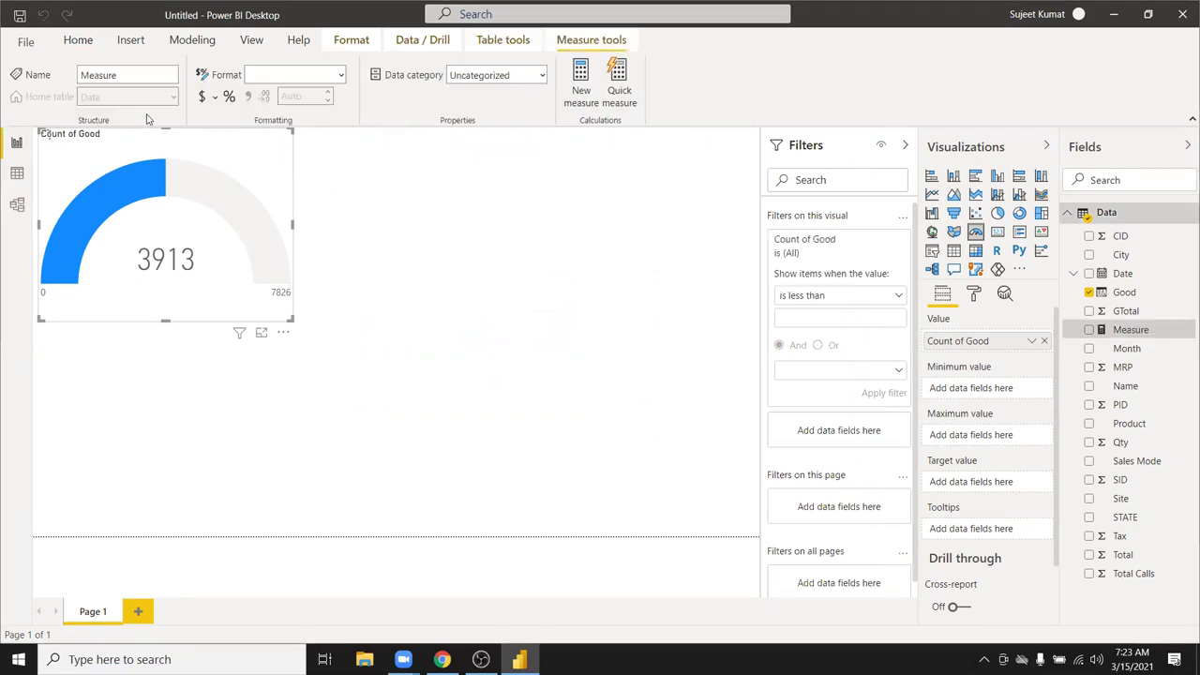
double_click(129, 140)
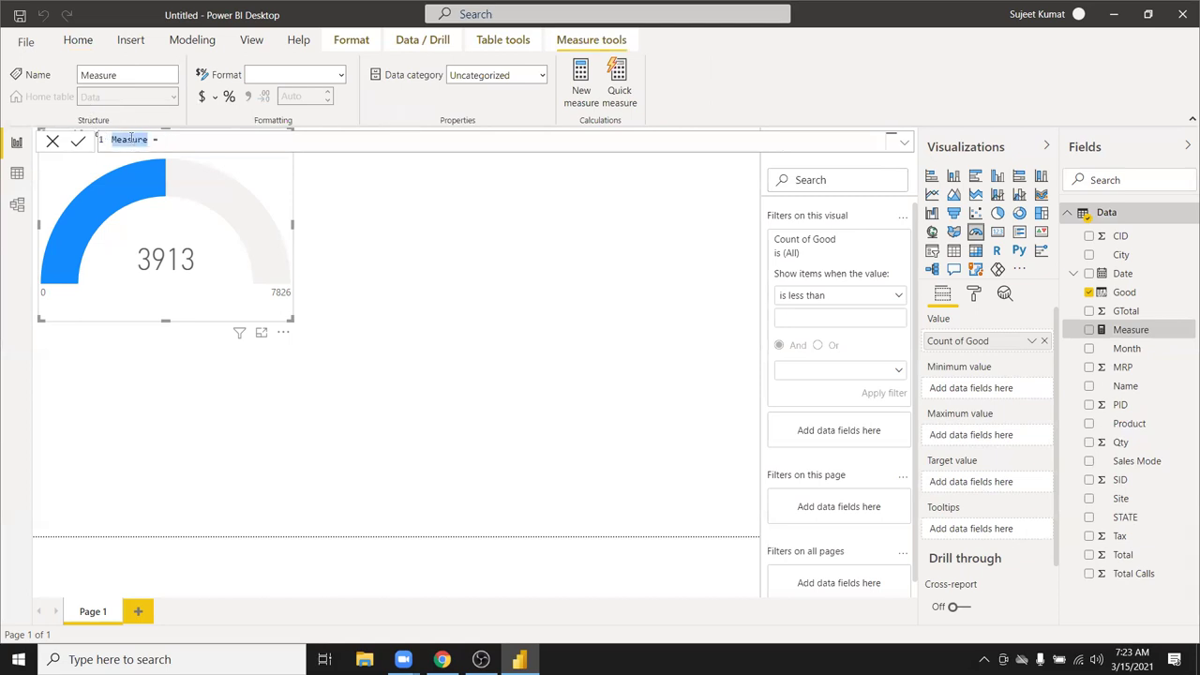
type("S")
type("su")
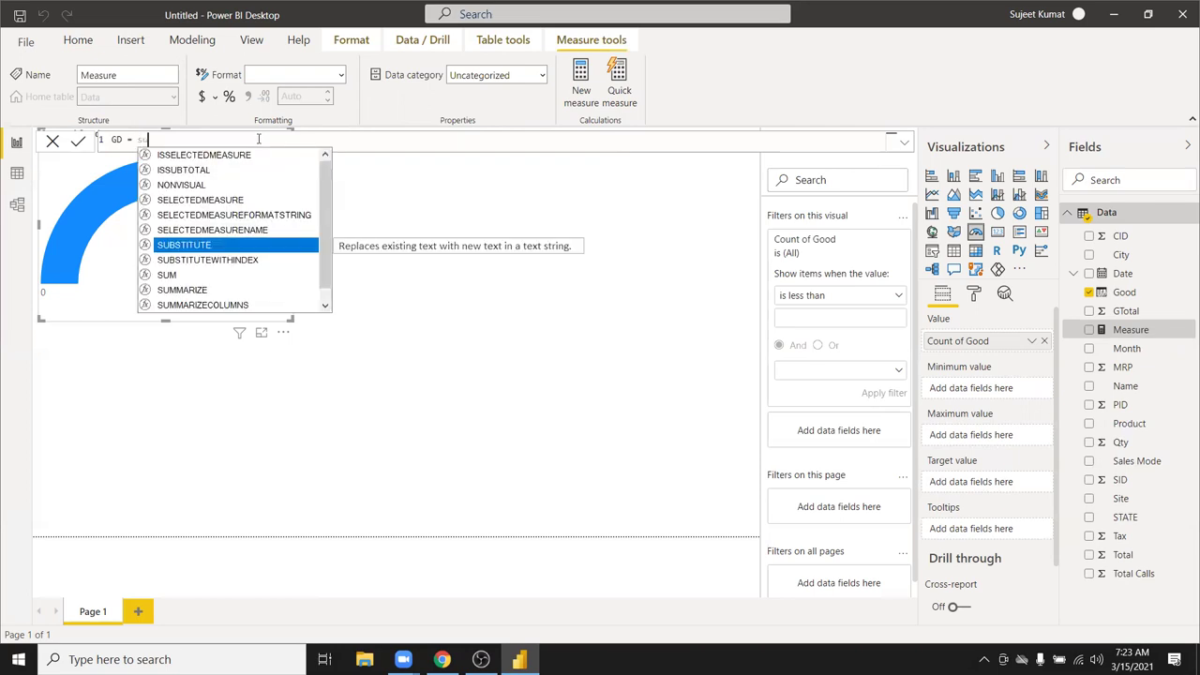
type("m(")
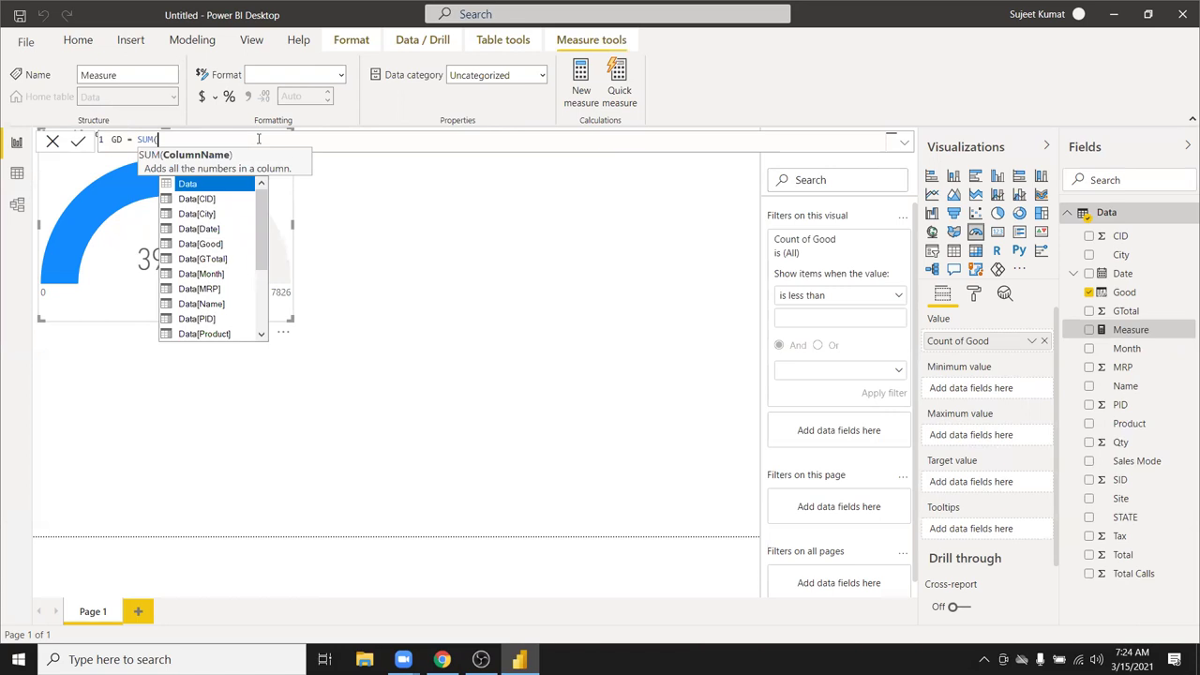
type("g")
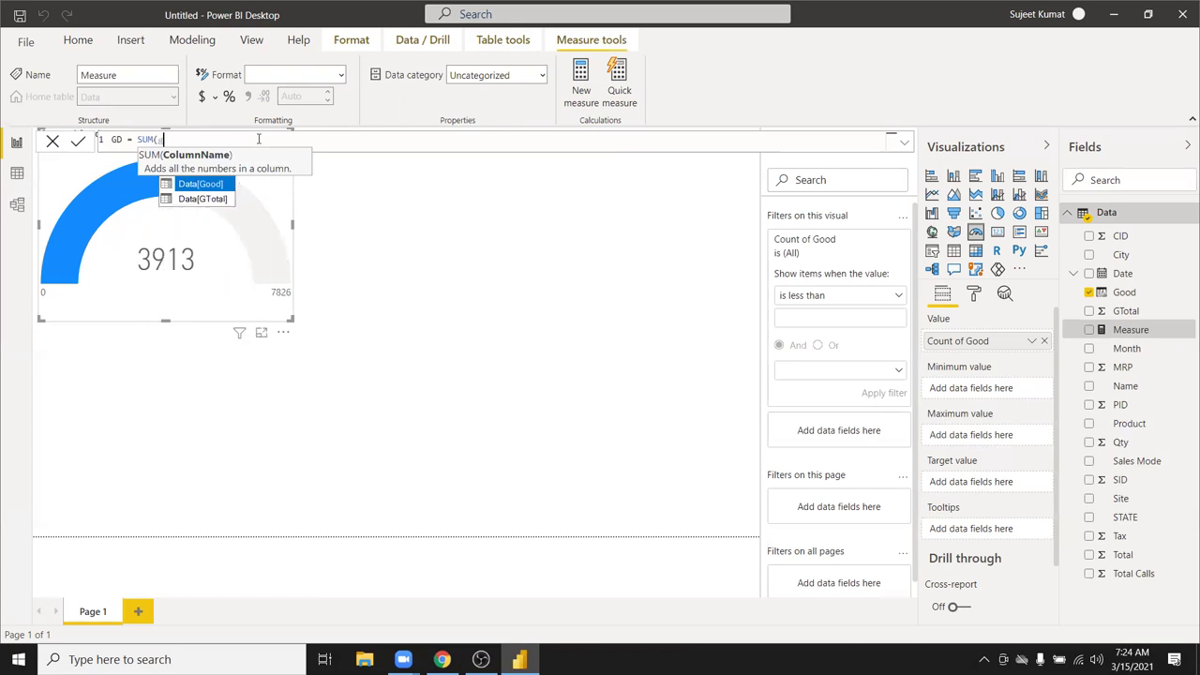
key("Tab")
type(")")
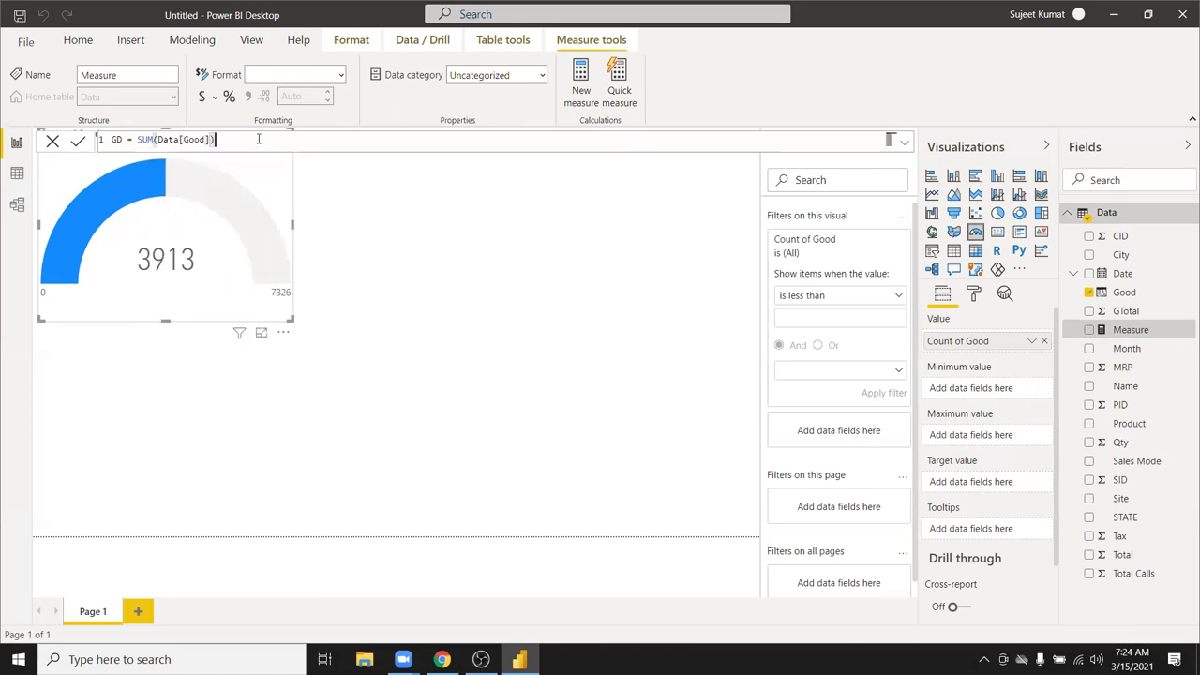
key("Return")
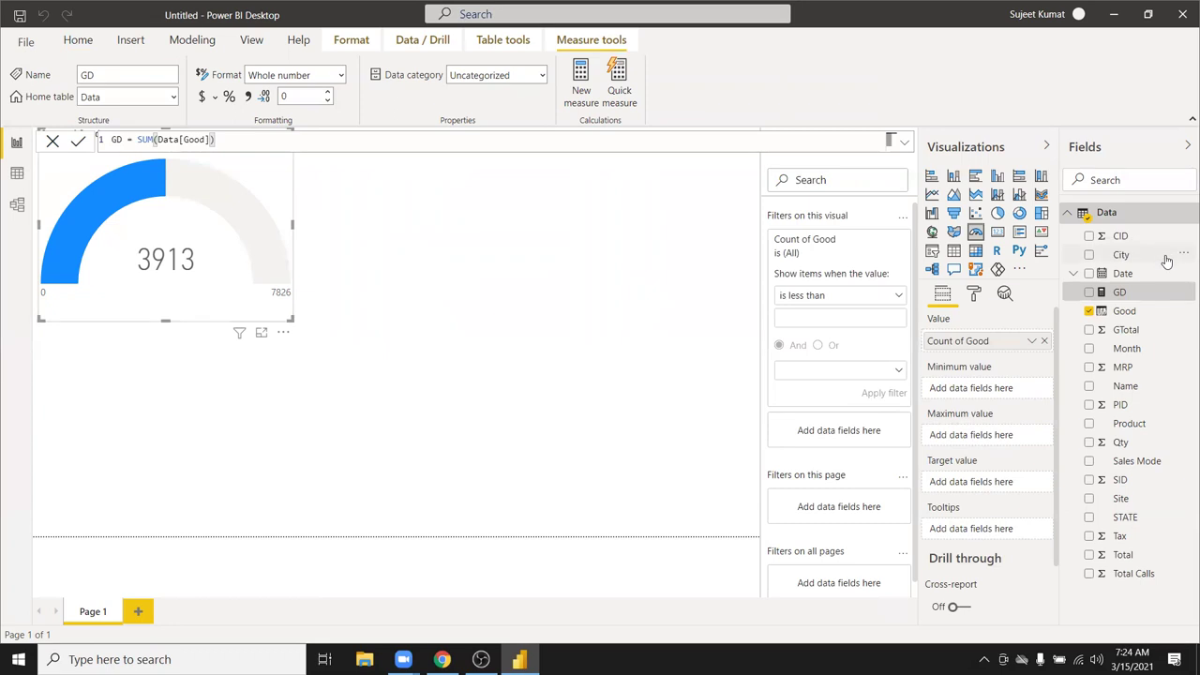
Swap Count of Good for GD on the gauge, then remove GD and delete the gauge
left_click(1044, 344)
mouse_move(1120, 292)
left_mouse_down()
mouse_move(1011, 354)
mouse_move(991, 345)
left_mouse_up()
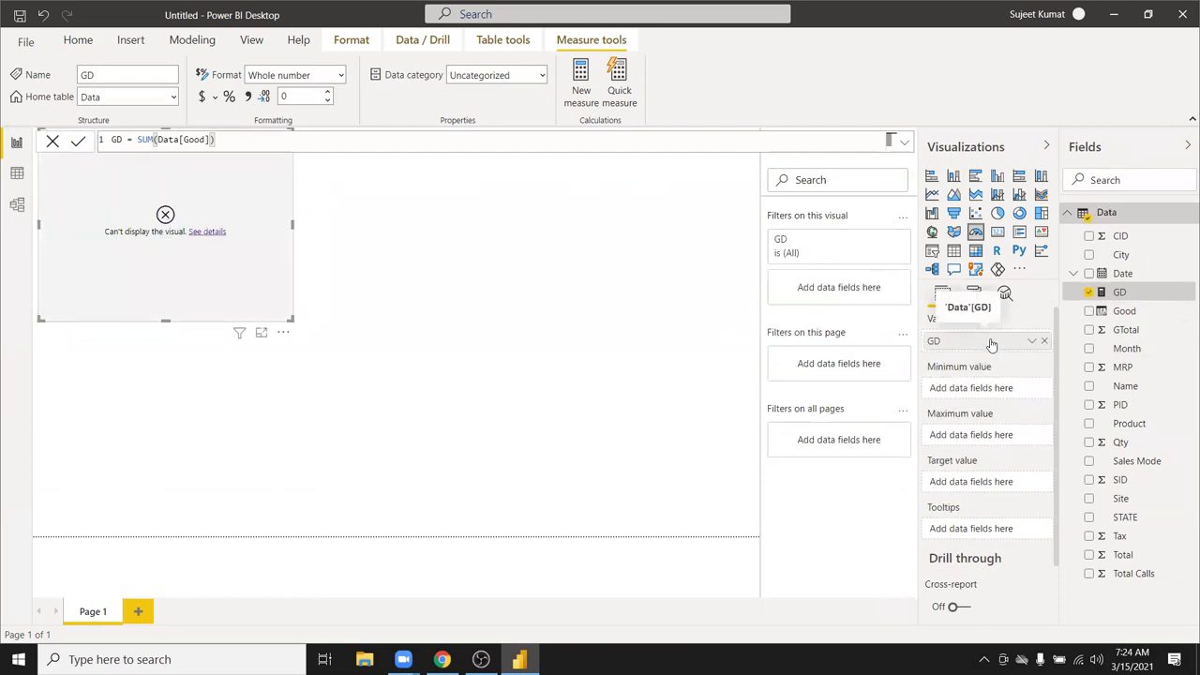
left_click(1043, 342)
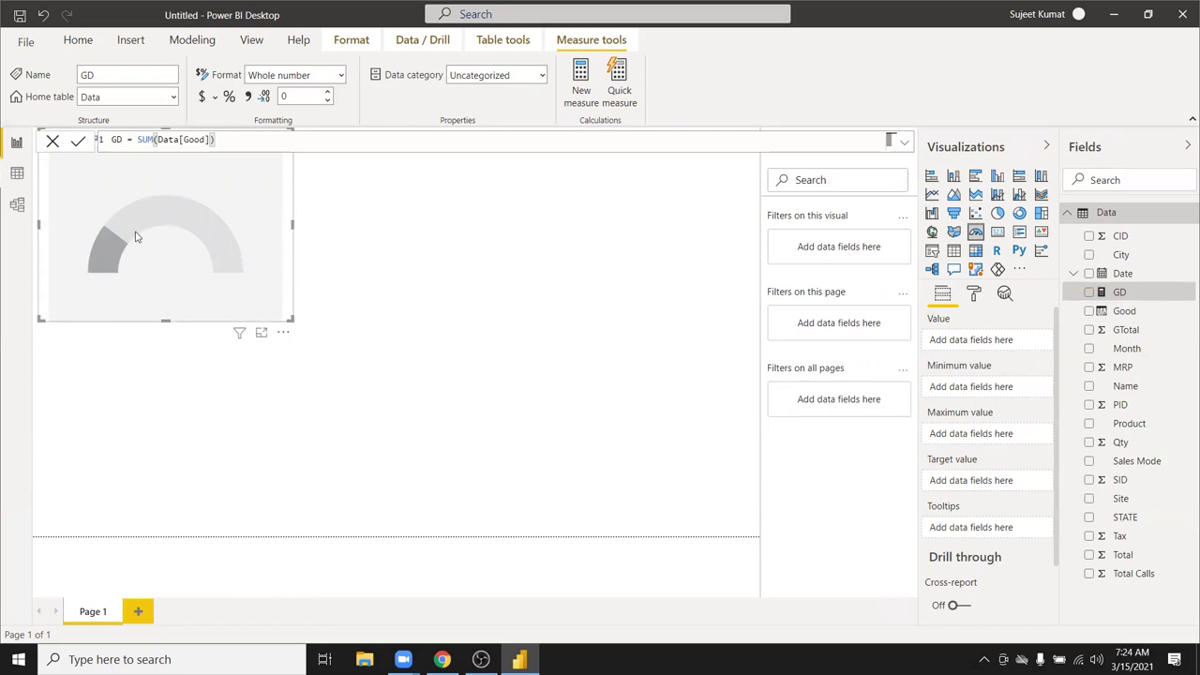
key("Delete")
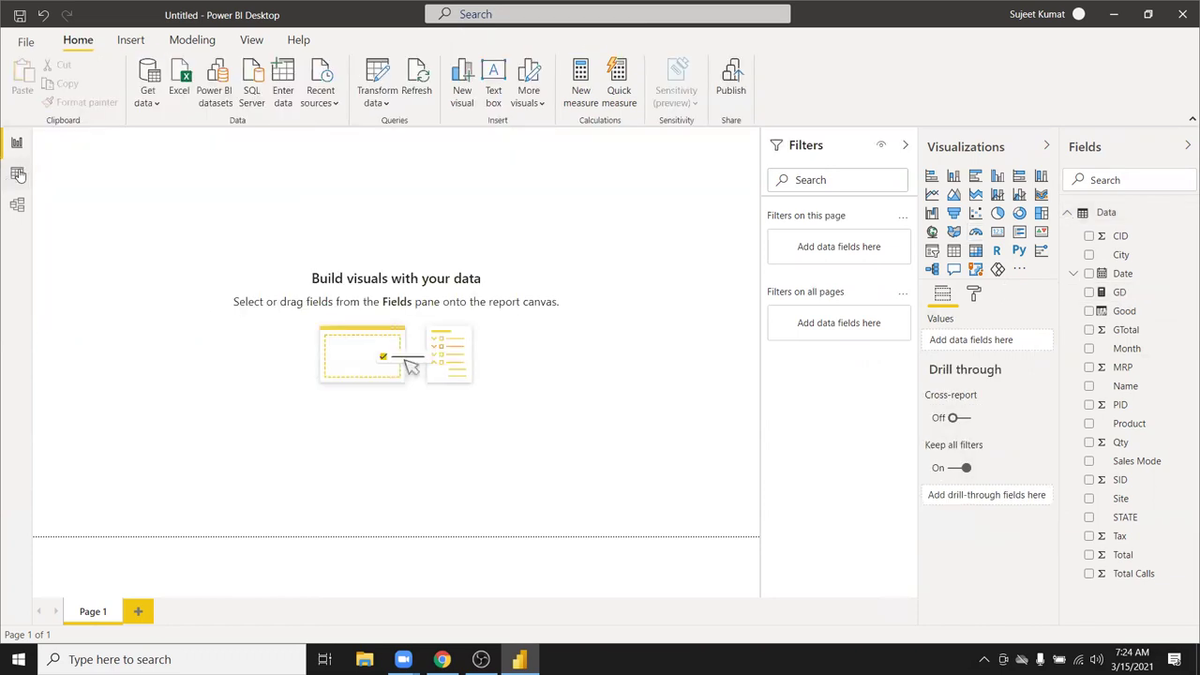
left_click(17, 174)
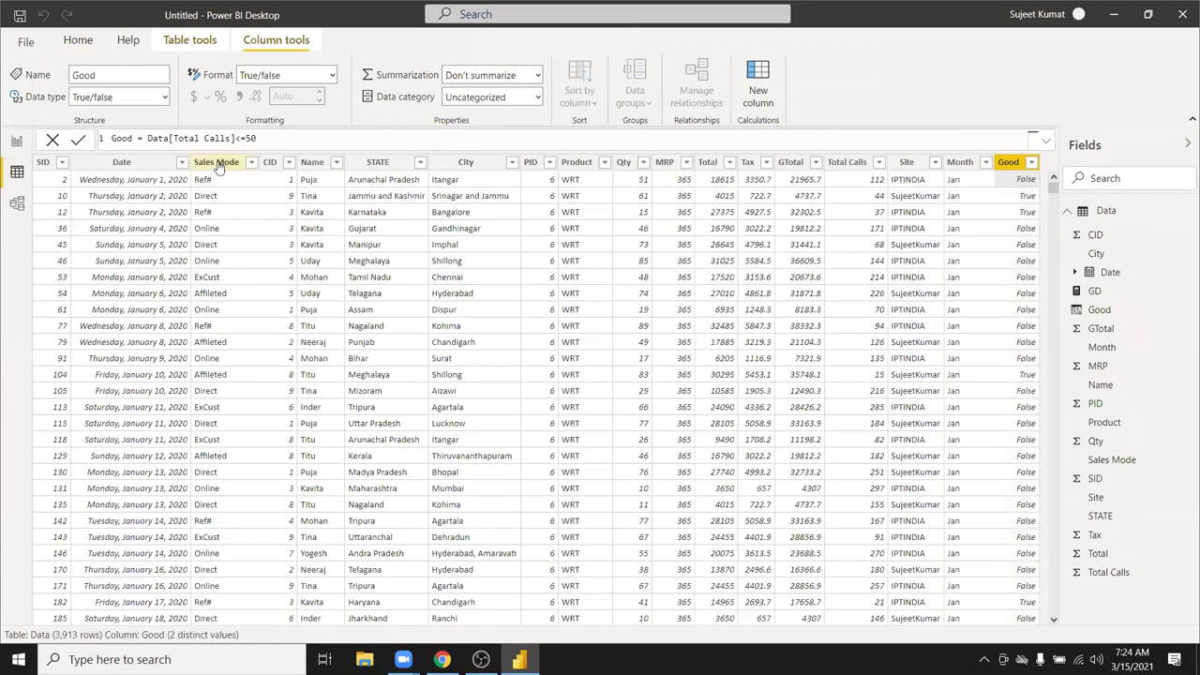
Change the Good column formula to IF(Data[Total Calls]<=50,1,0)
left_click(143, 138)
type("IF(")
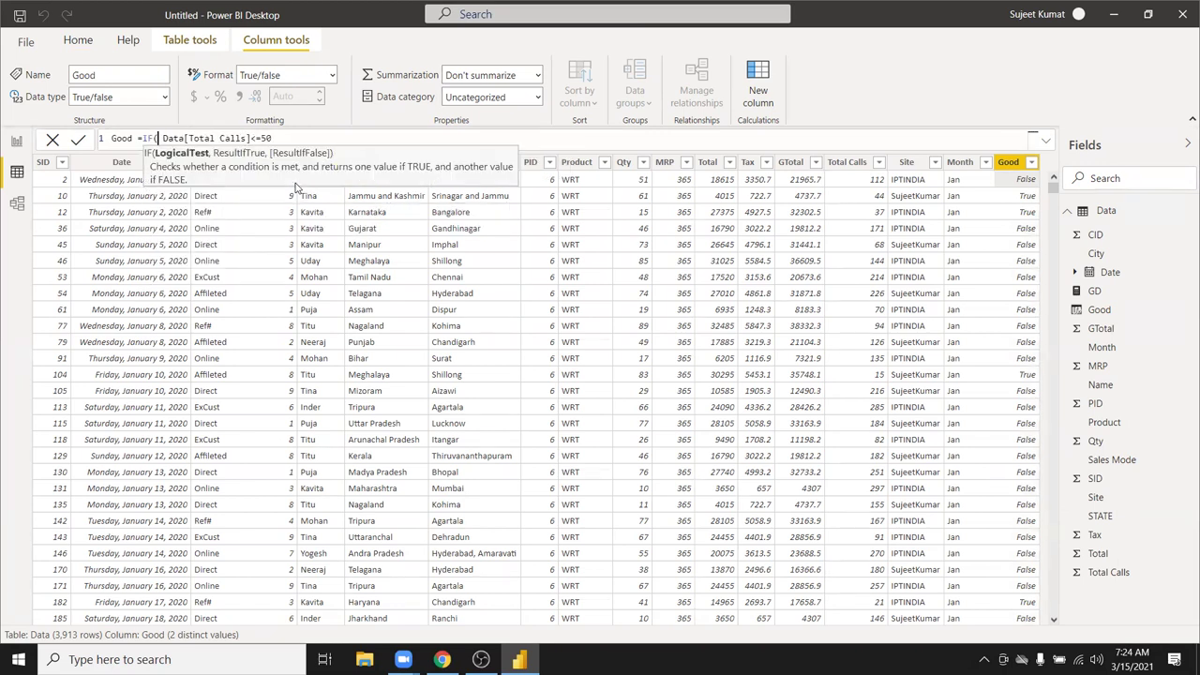
type(",")
type(",0)")
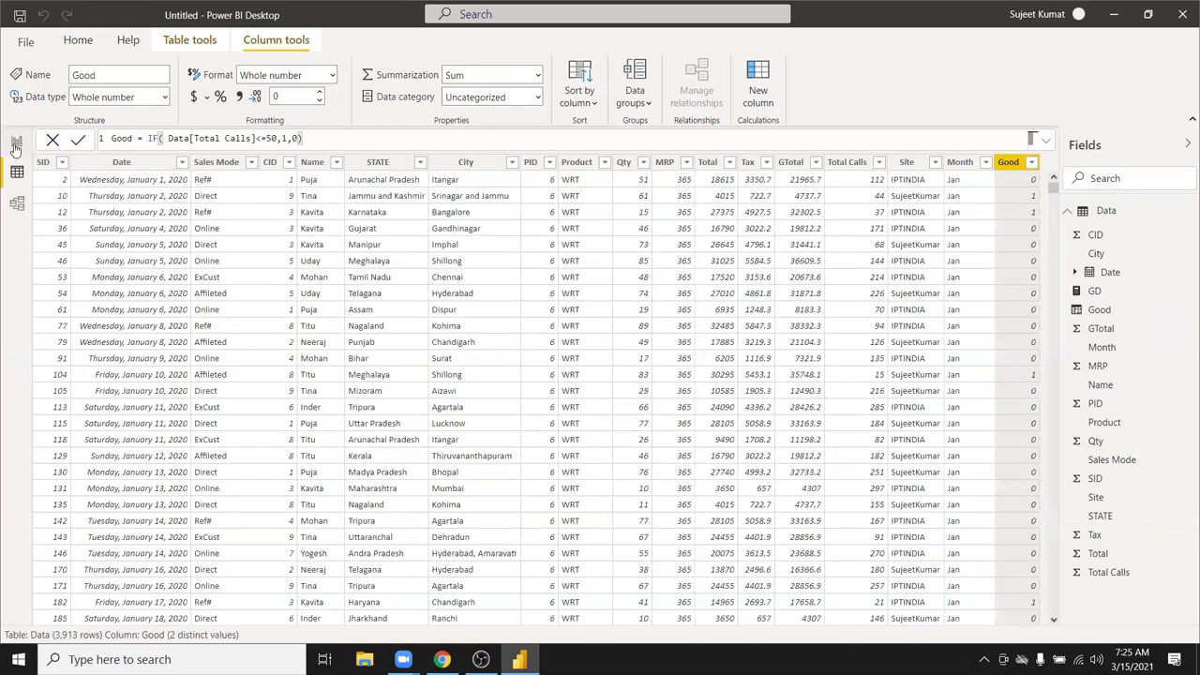
left_click(16, 141)
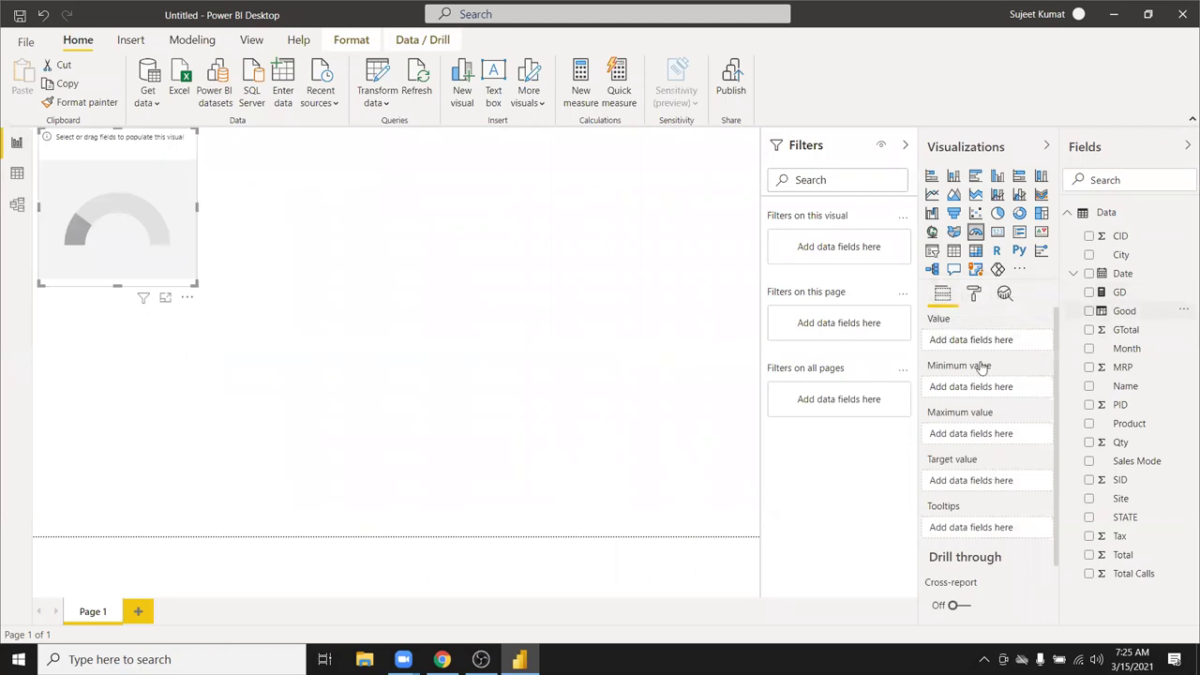
Put Good on the gauge so it sums to 585 on a 0–1170 scale
left_click_drag(980, 368, 189, 284)
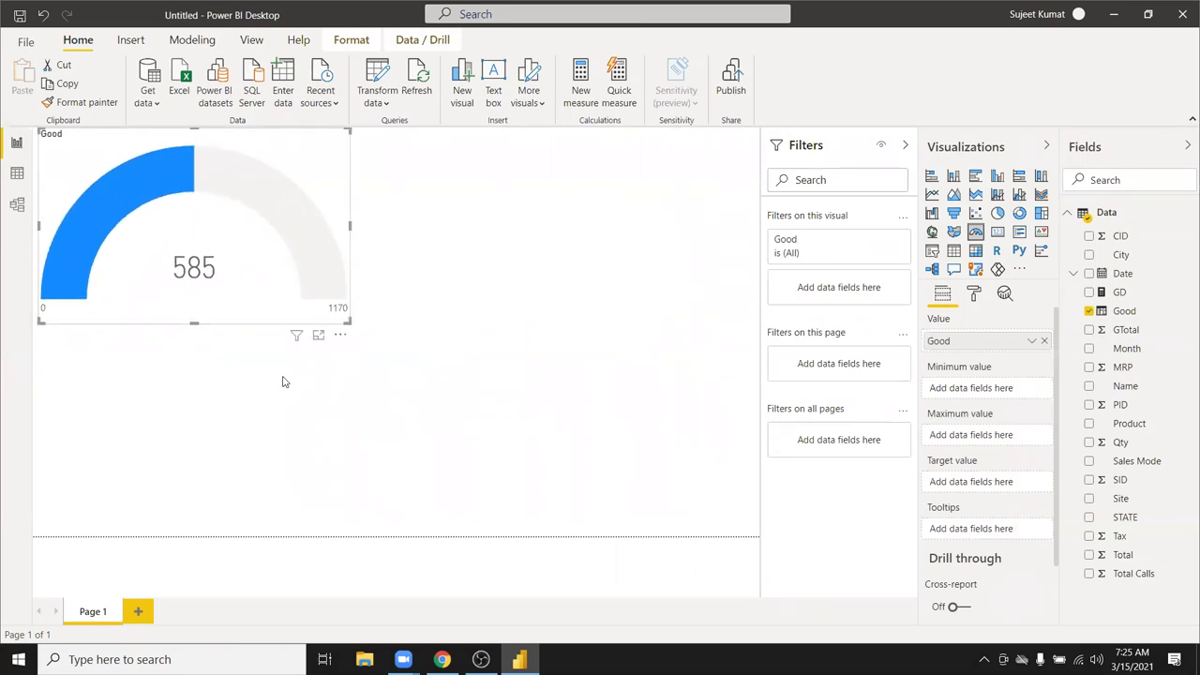
left_click(17, 175)
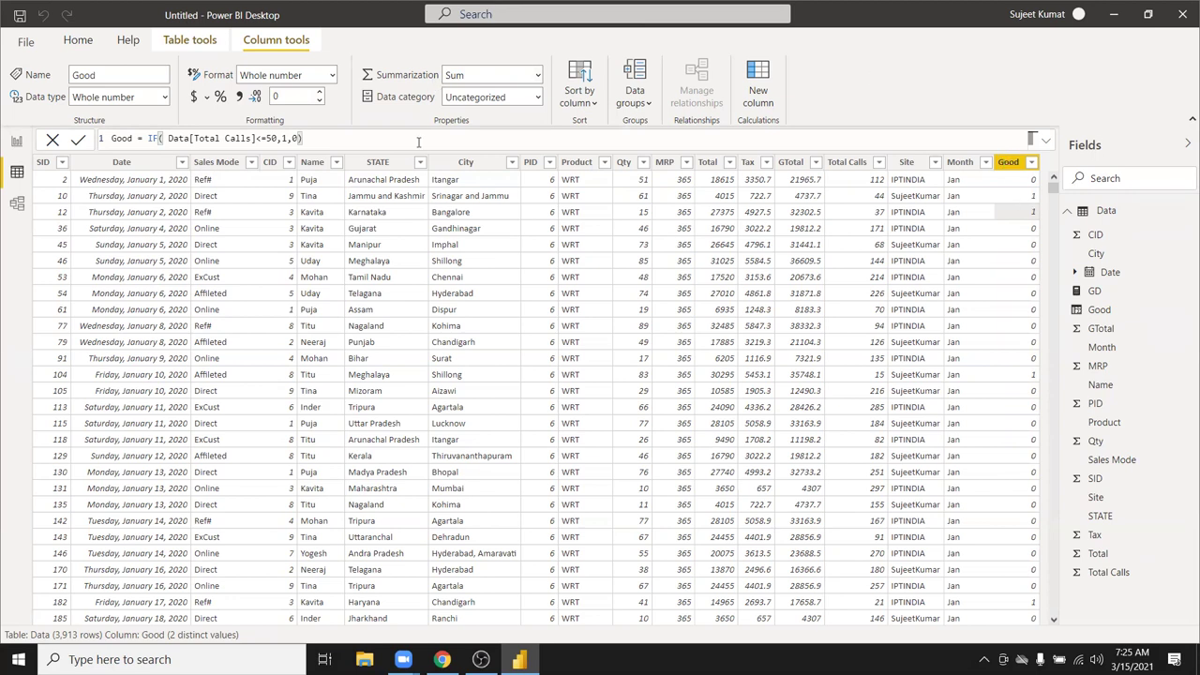
left_click(145, 137)
left_click_drag(148, 137, 310, 139)
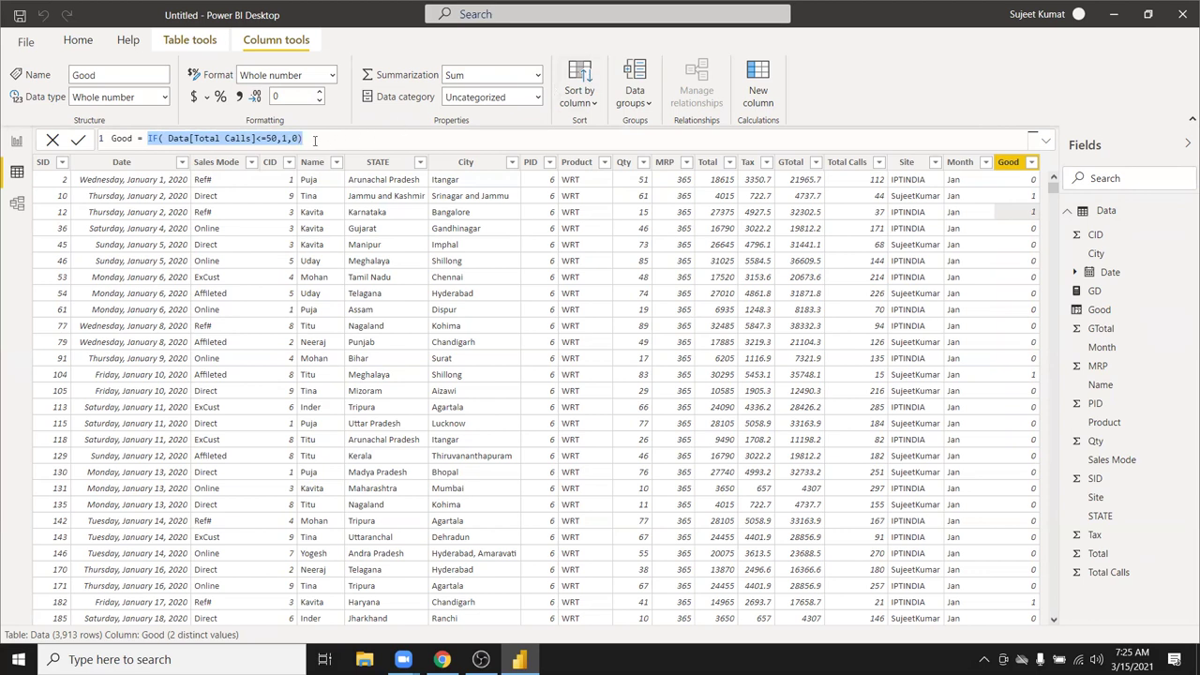
double_click(248, 139)
left_click_drag(278, 138, 169, 138)
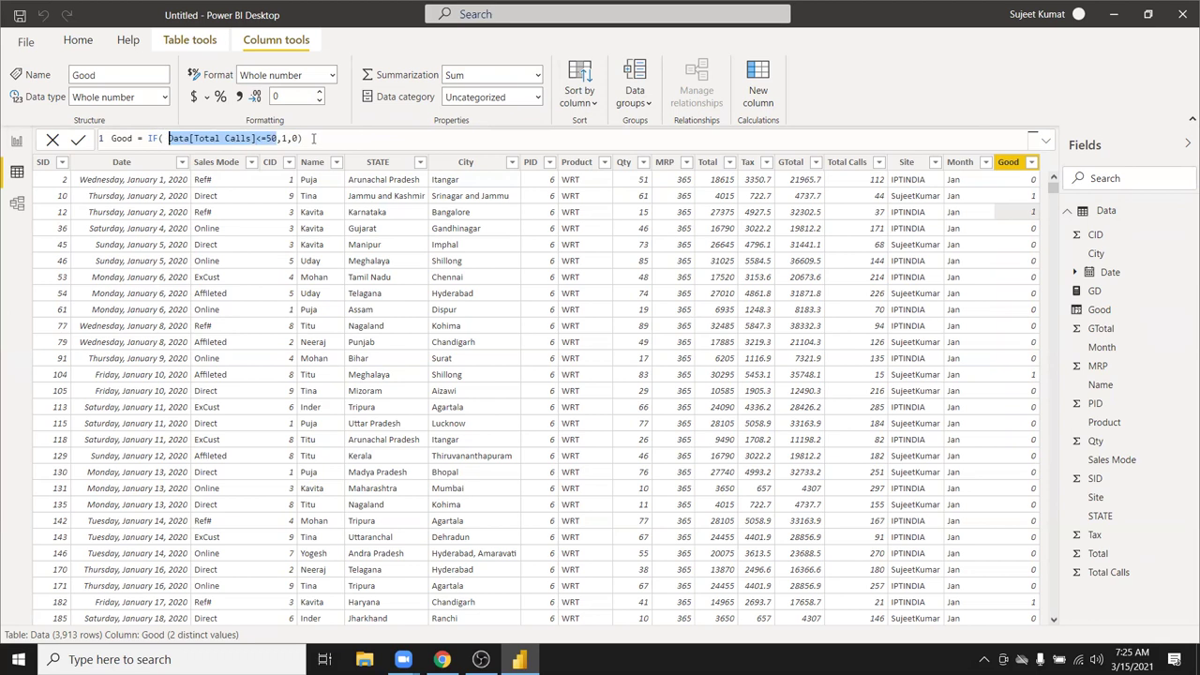
left_click(283, 138)
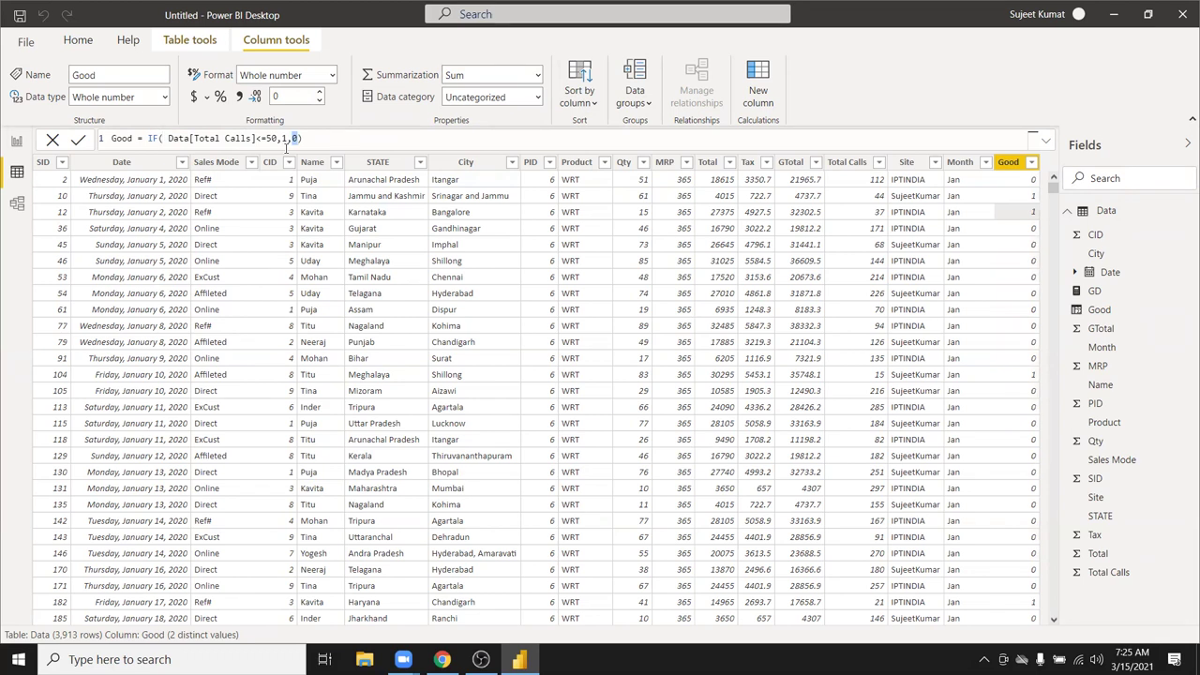
double_click(293, 138)
left_click_drag(279, 138, 194, 139)
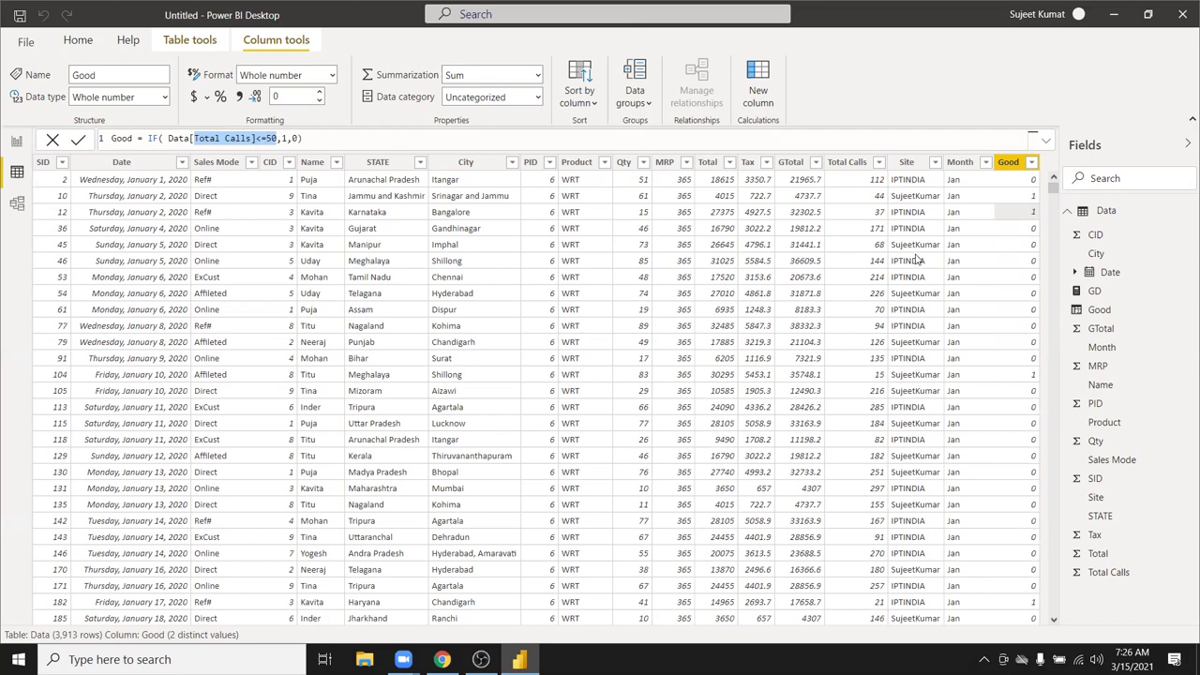
left_click(961, 244)
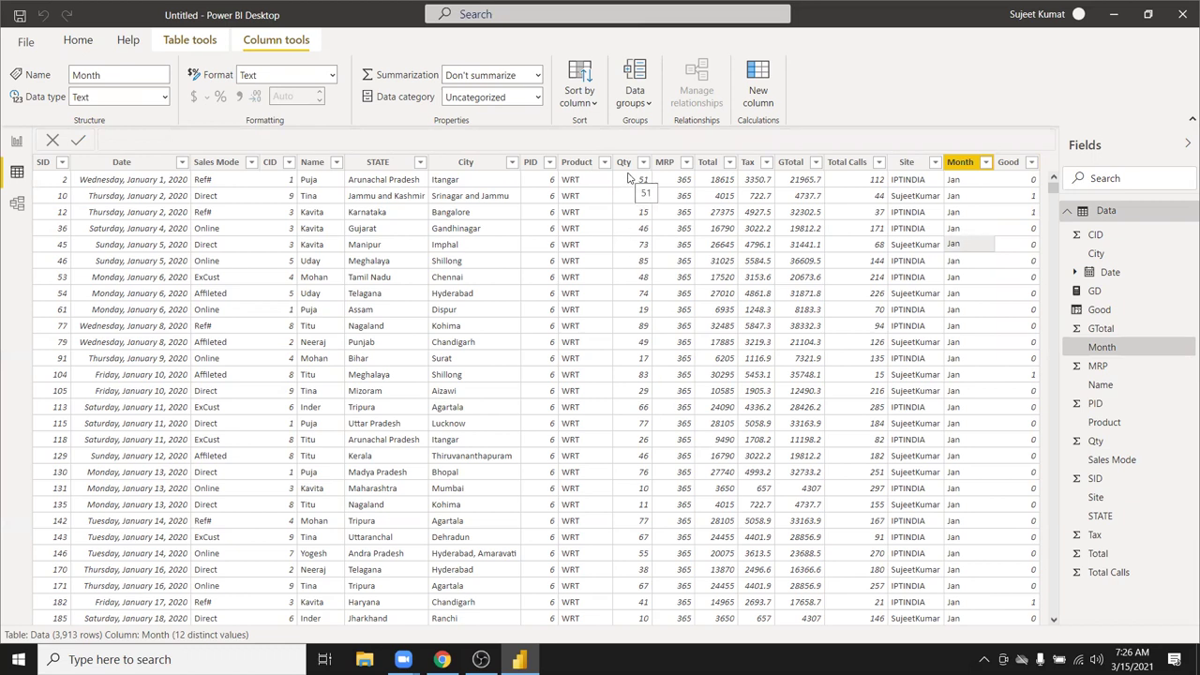
left_click(211, 267)
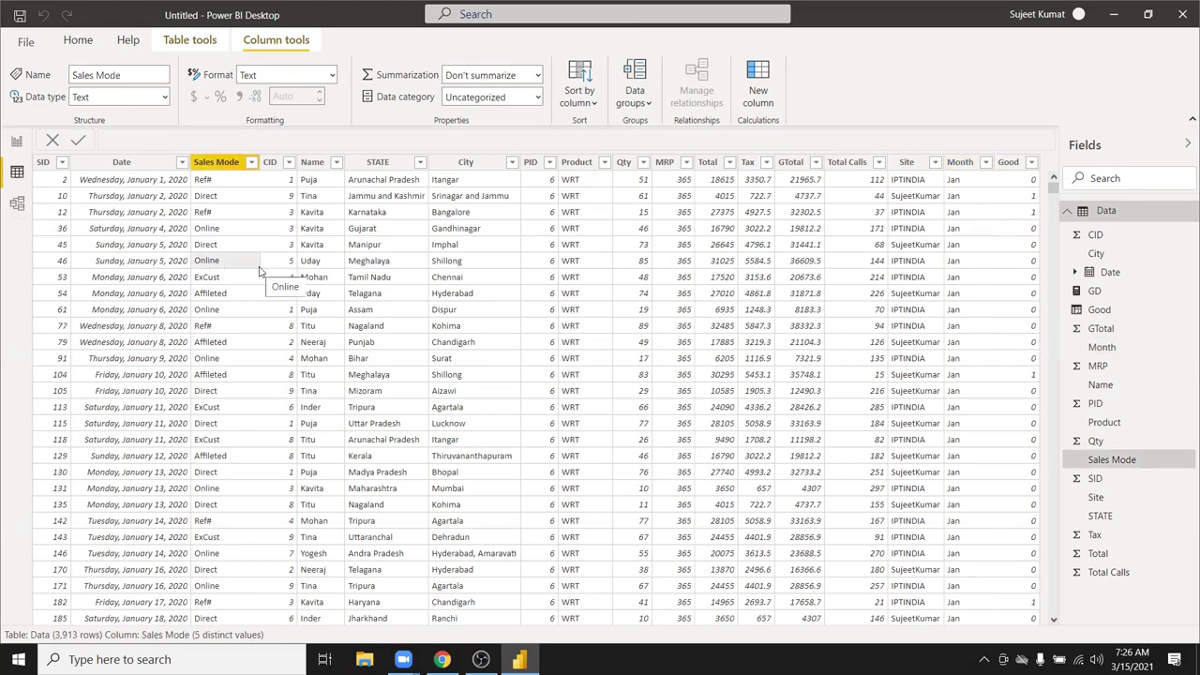
left_click(1006, 309)
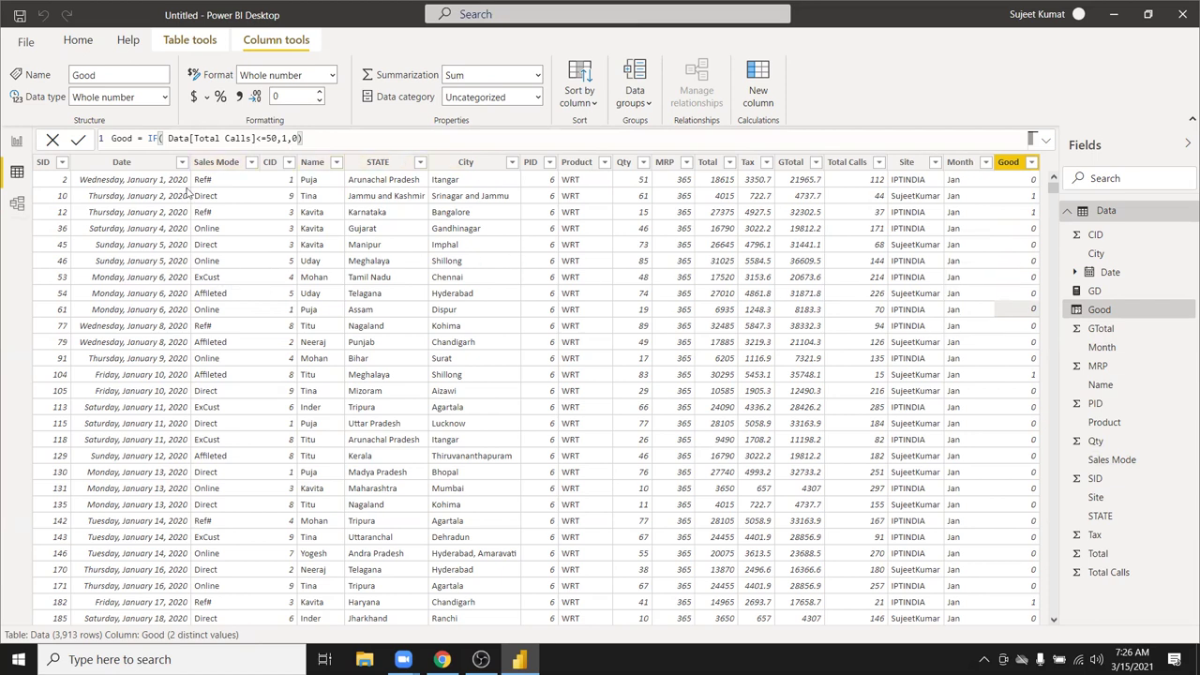
Rename the column GDEL.Chrg with formula IF(Data[Sales Mode]="Online",100,0)
left_click(114, 139)
type("DEL.Chrg")
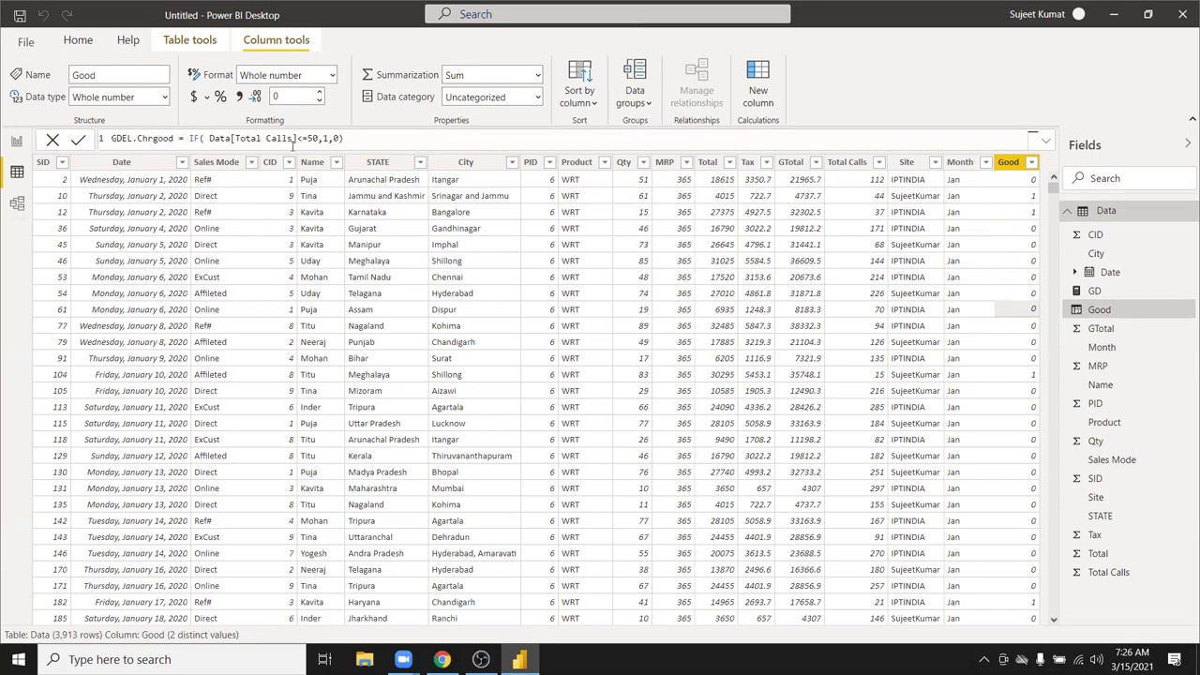
key("Delete")
key("Delete")
key("Delete")
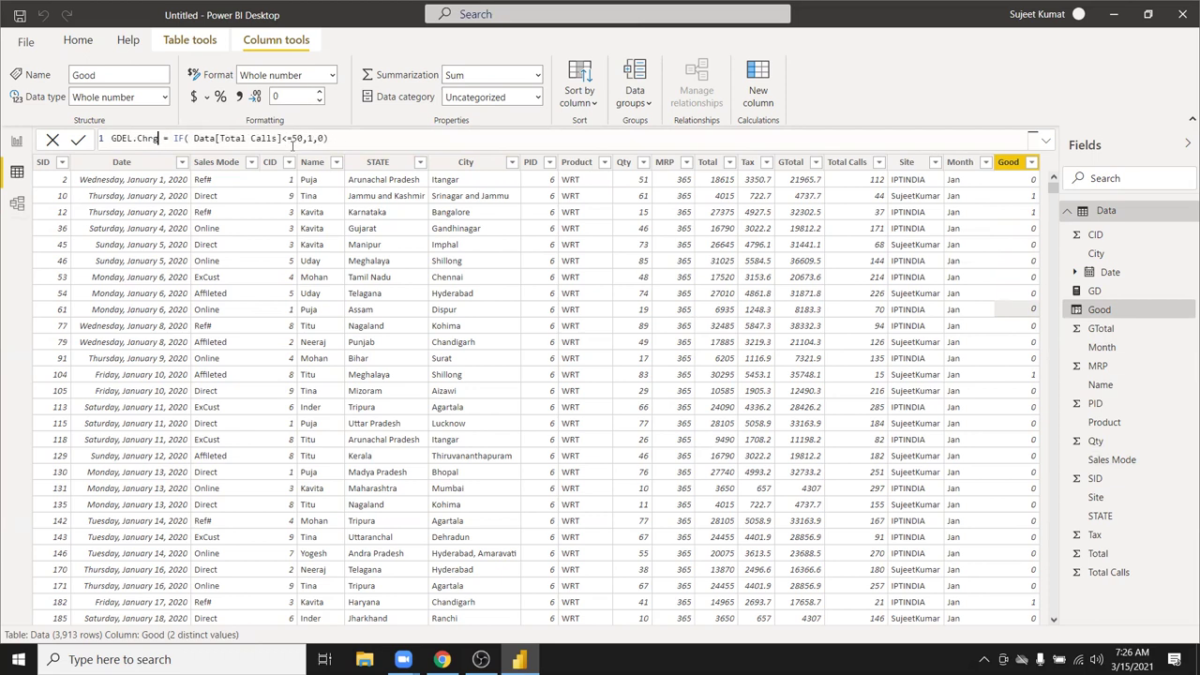
left_click_drag(328, 138, 176, 137)
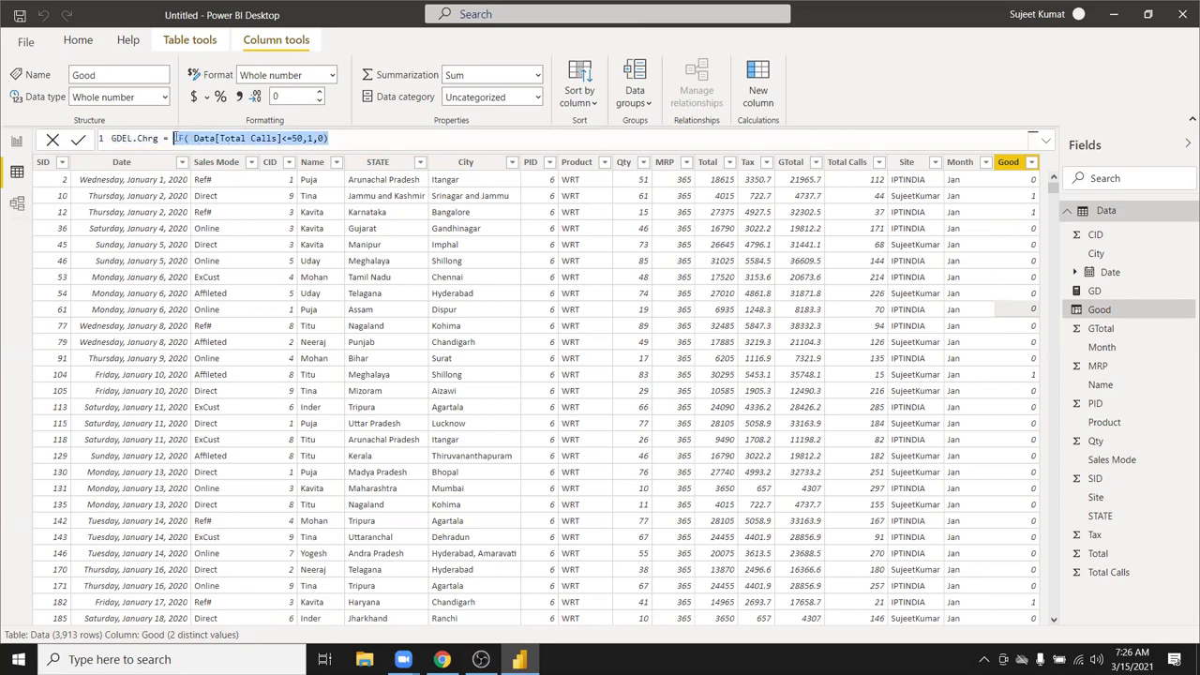
type("IF(")
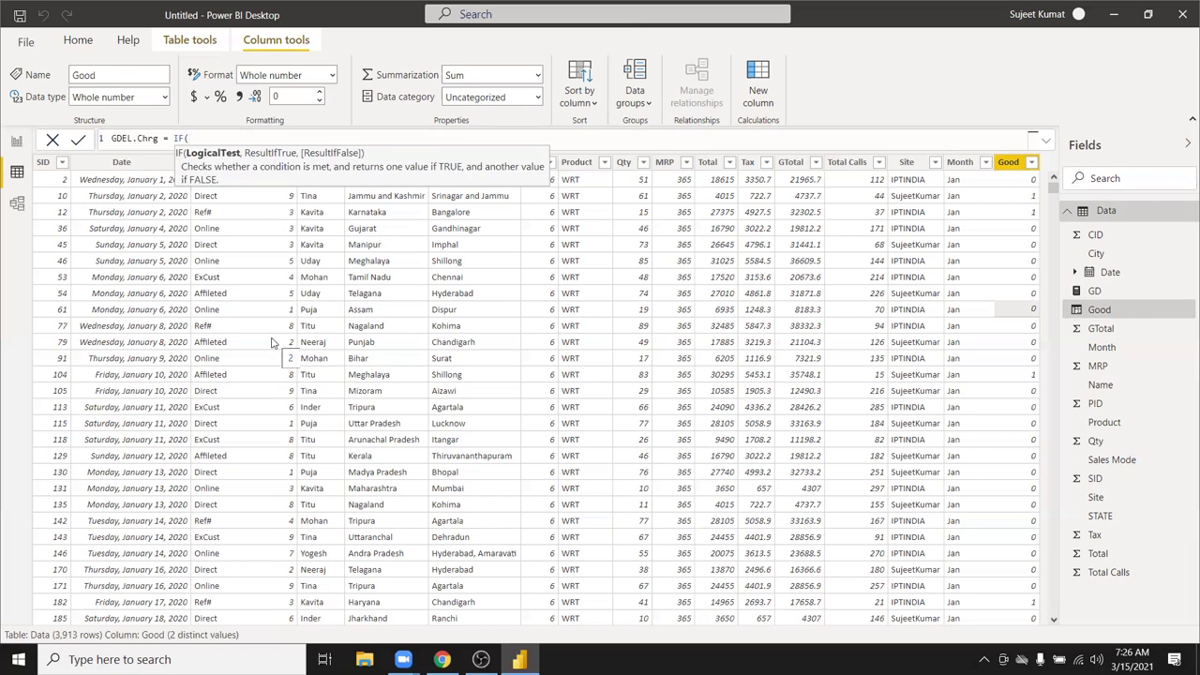
type("sa")
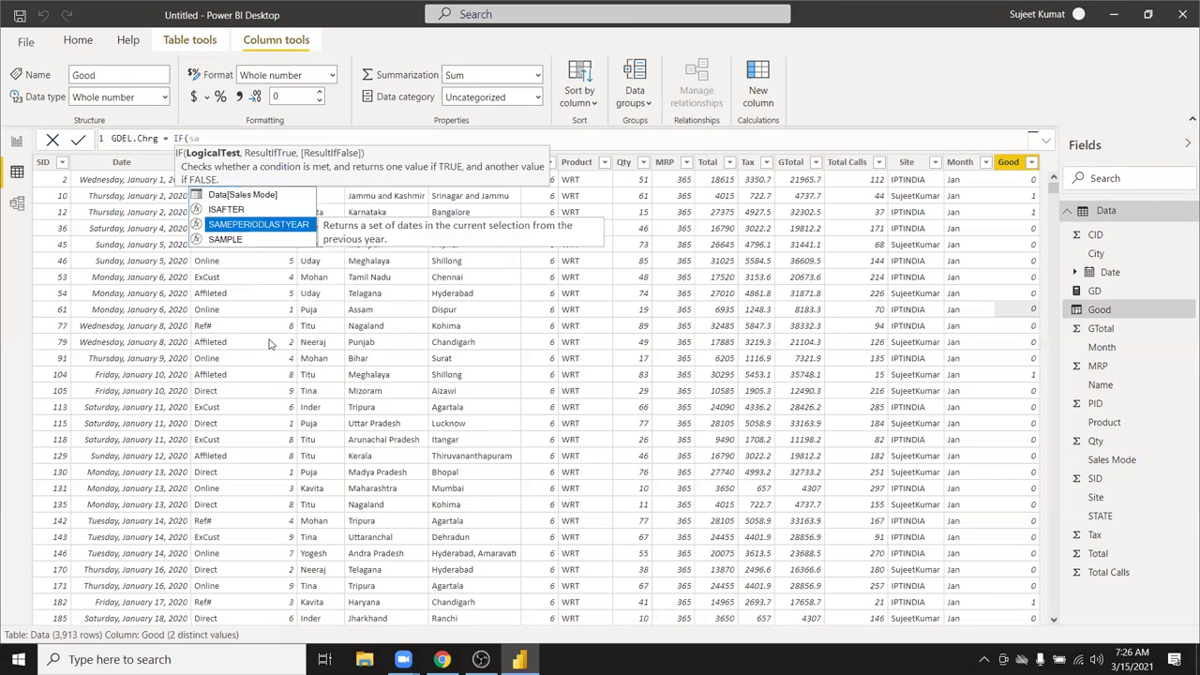
key("Up")
key("Up")
key("Tab")
type("=\"Online\"")
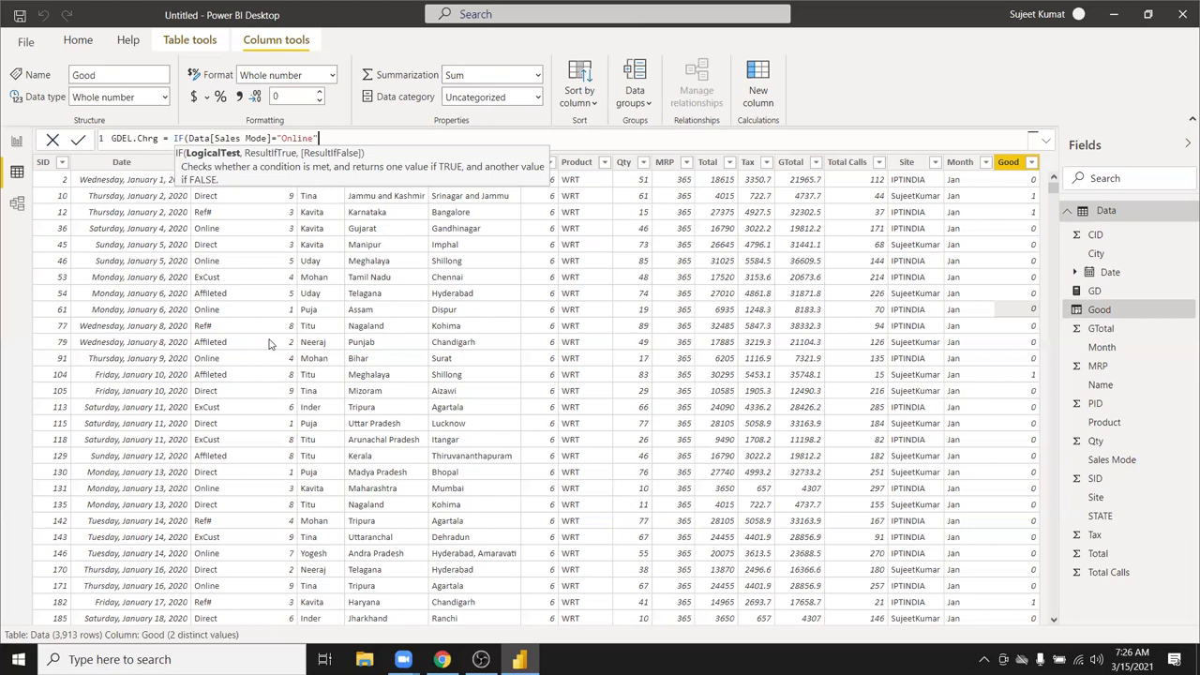
type(",100,0")
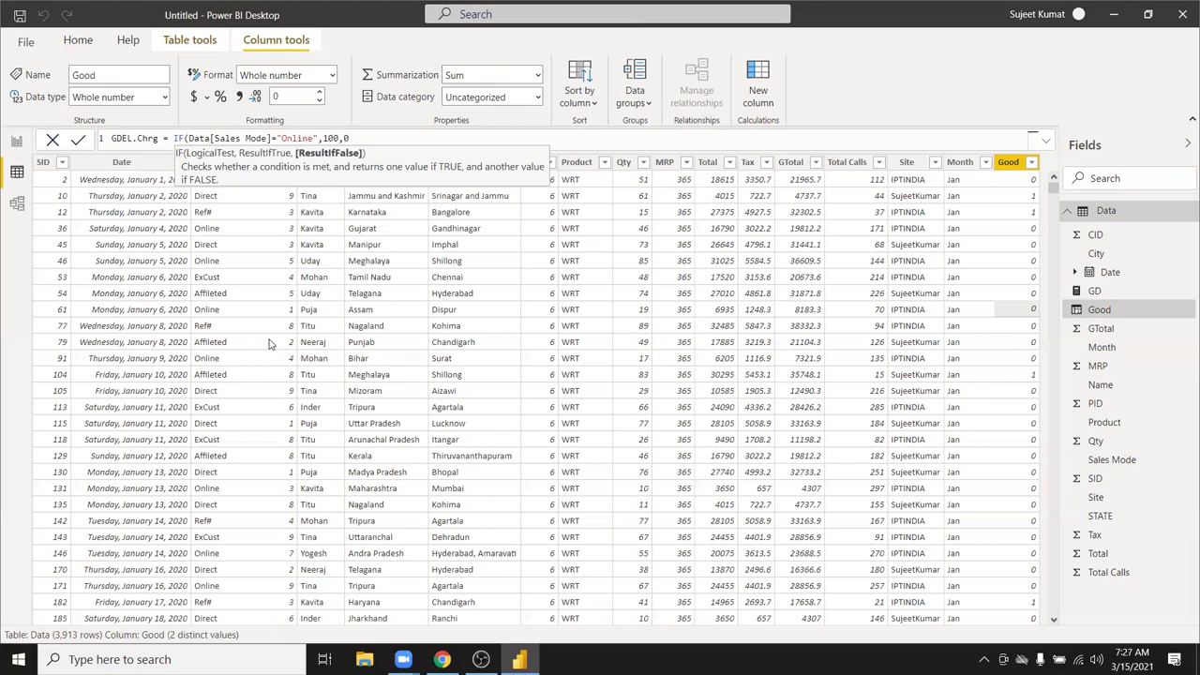
type(")")
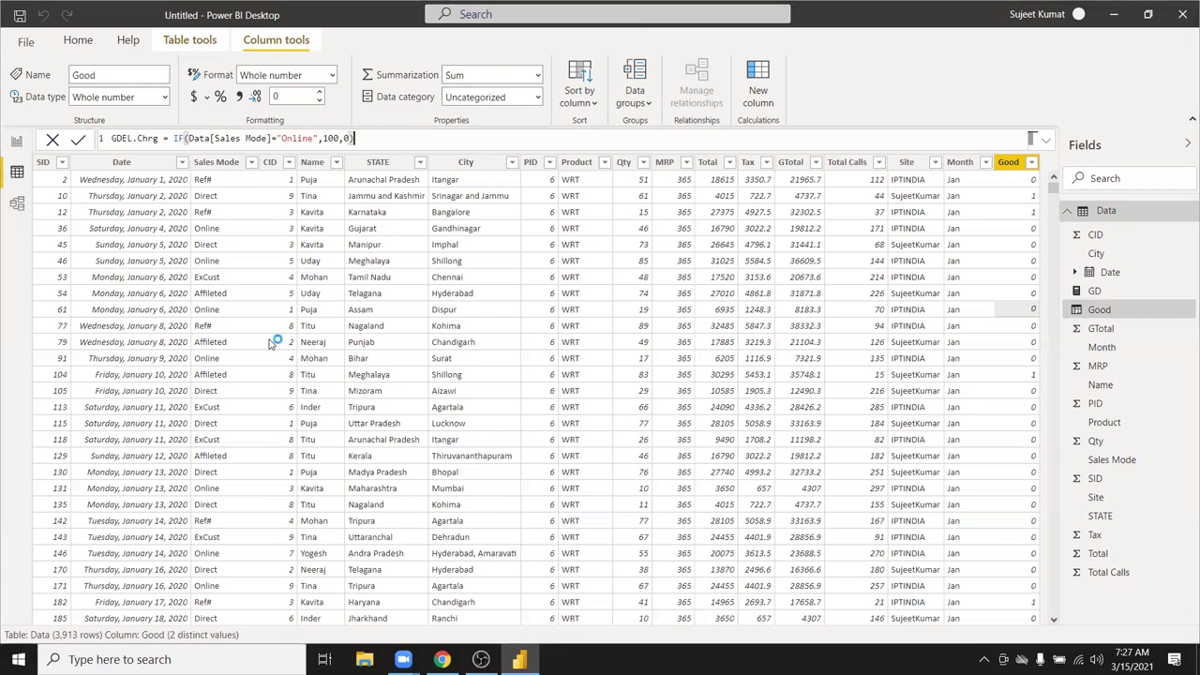
key("Return")
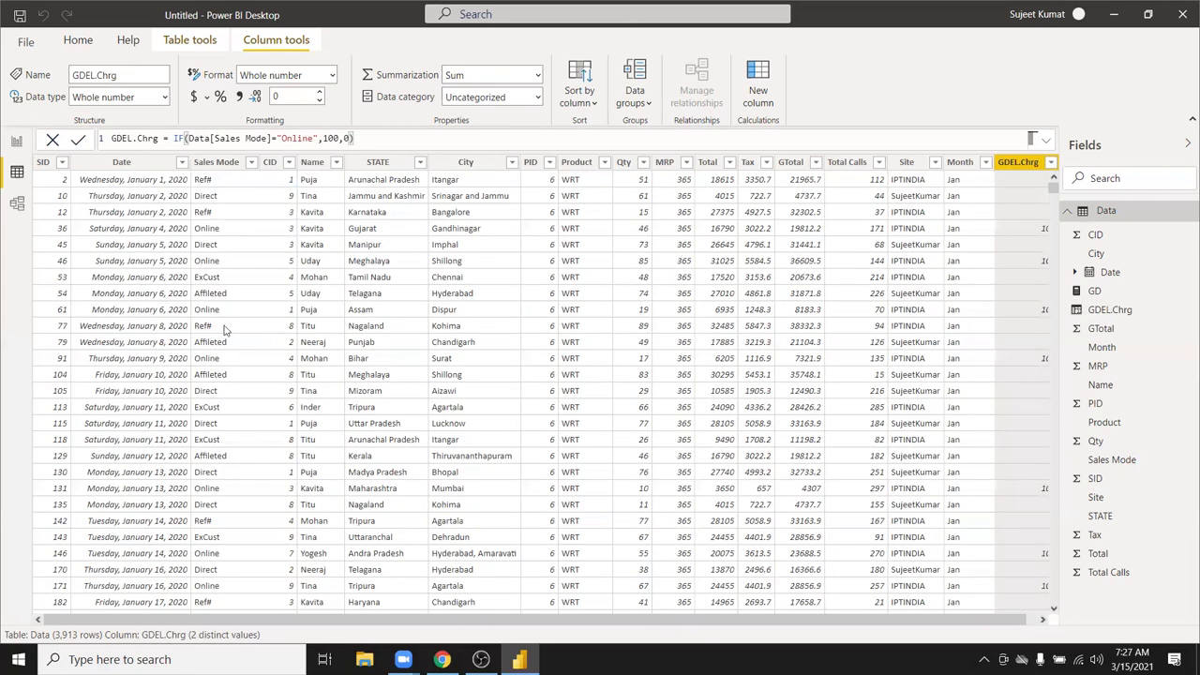
left_click(715, 343)
left_click(1042, 620)
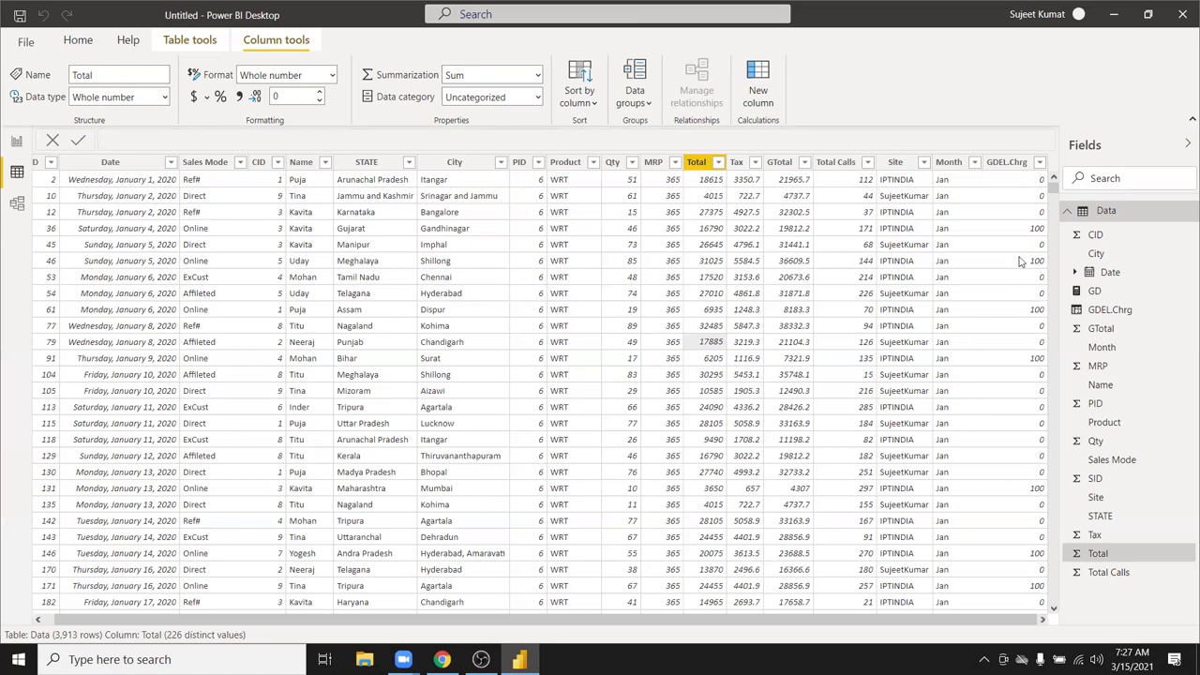
Change "Online" to lowercase "online" in the GDEL.Chrg formula and review the result
left_click(1027, 196)
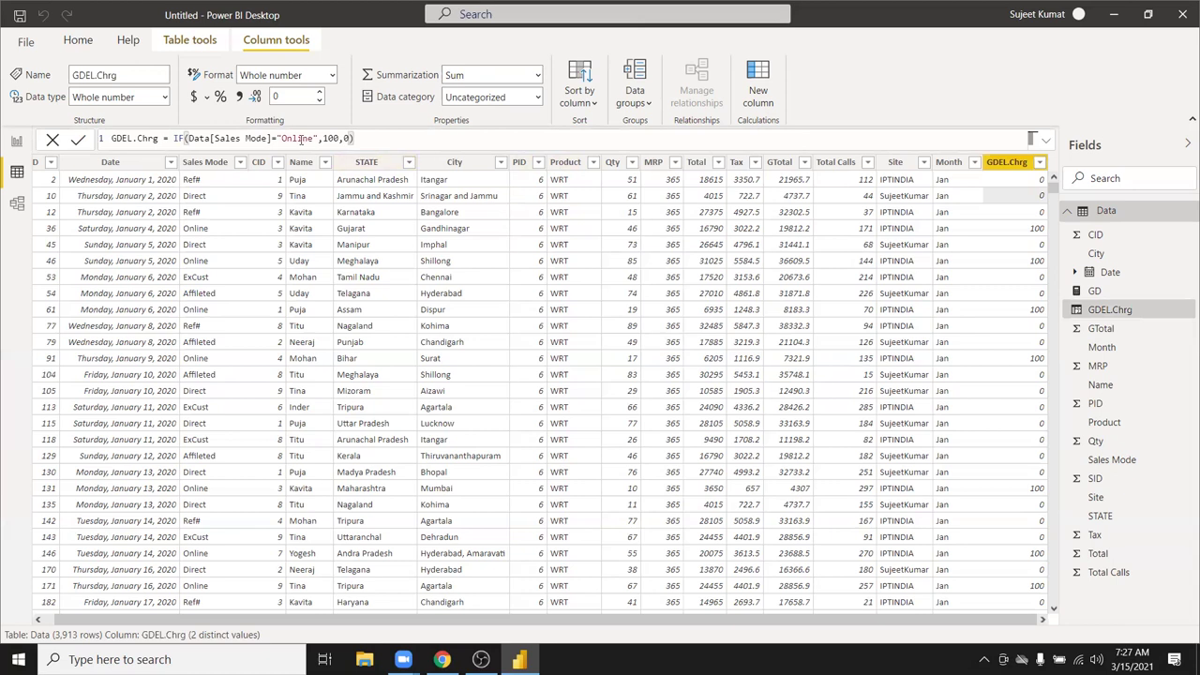
double_click(296, 138)
left_click(510, 138)
key("BackSpace")
type("o")
key("Return")
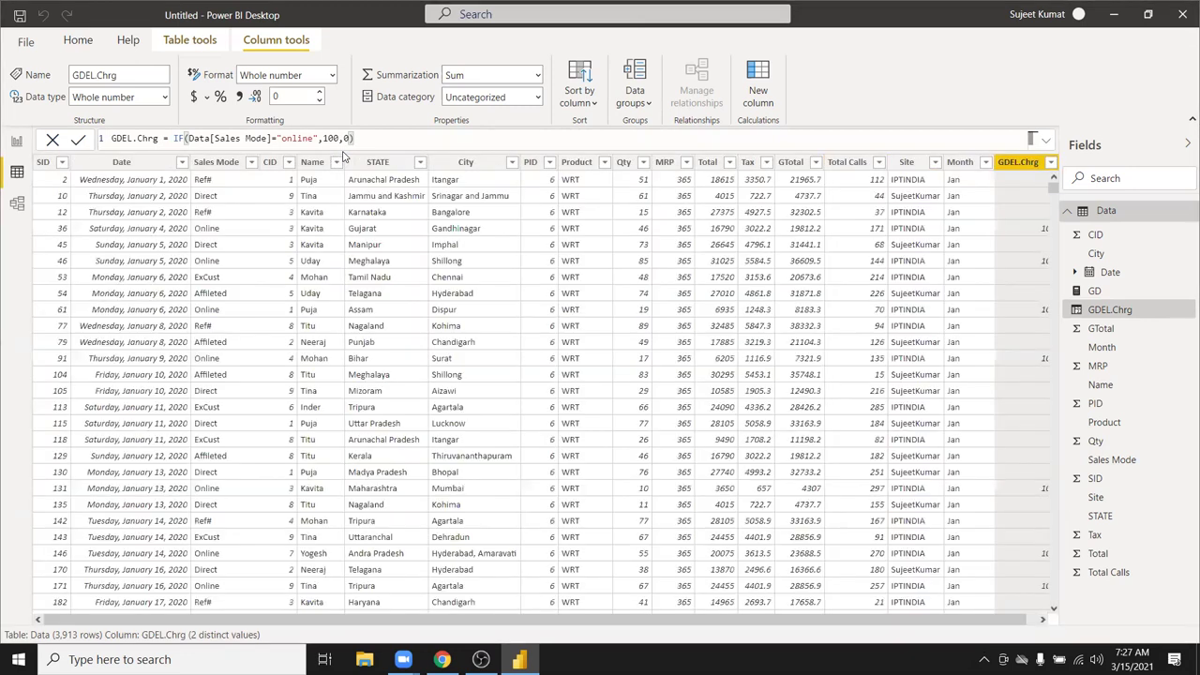
left_click(1041, 620)
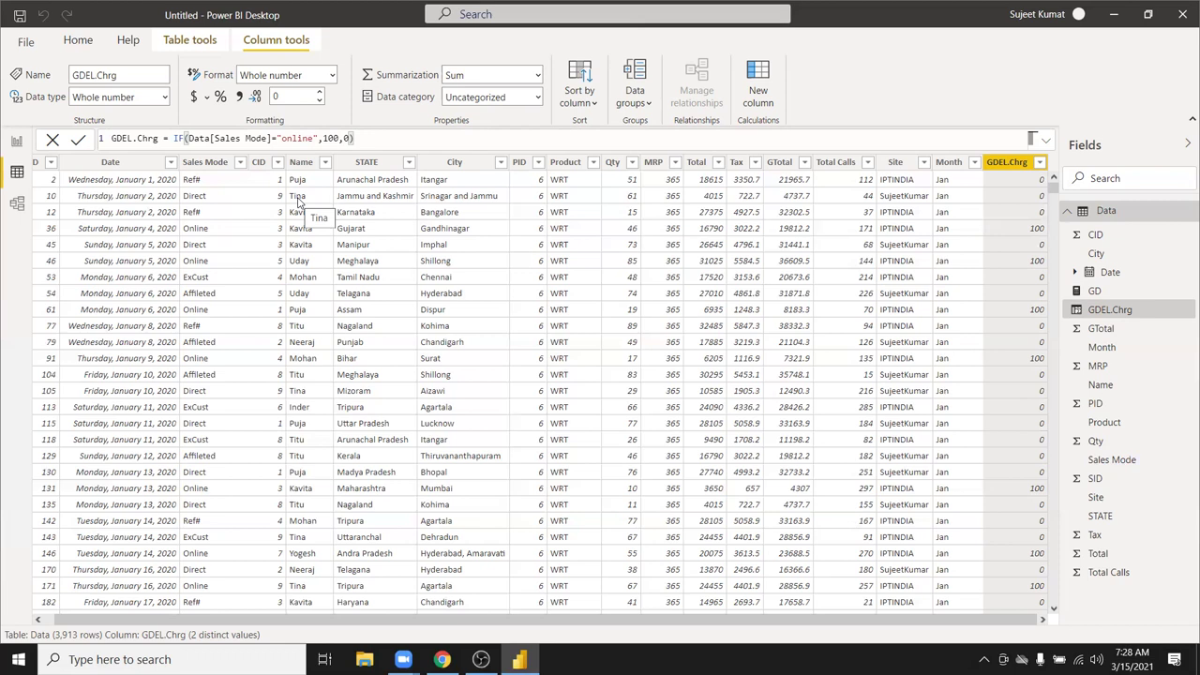
left_click(611, 162)
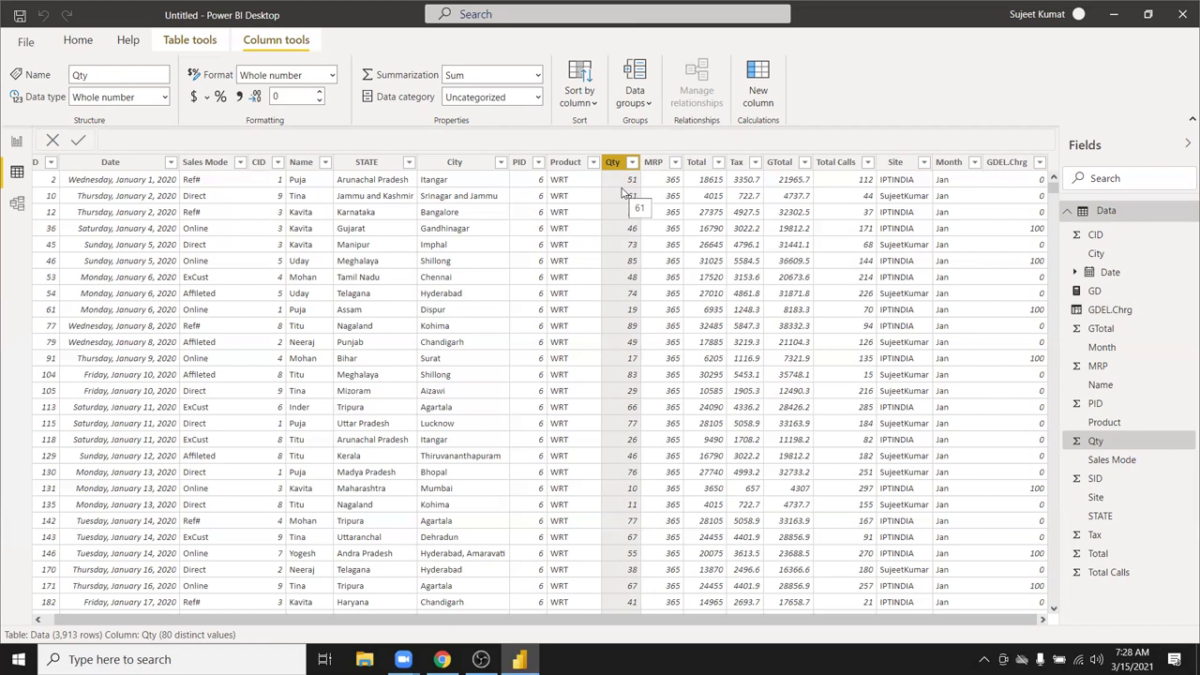
left_click(999, 187)
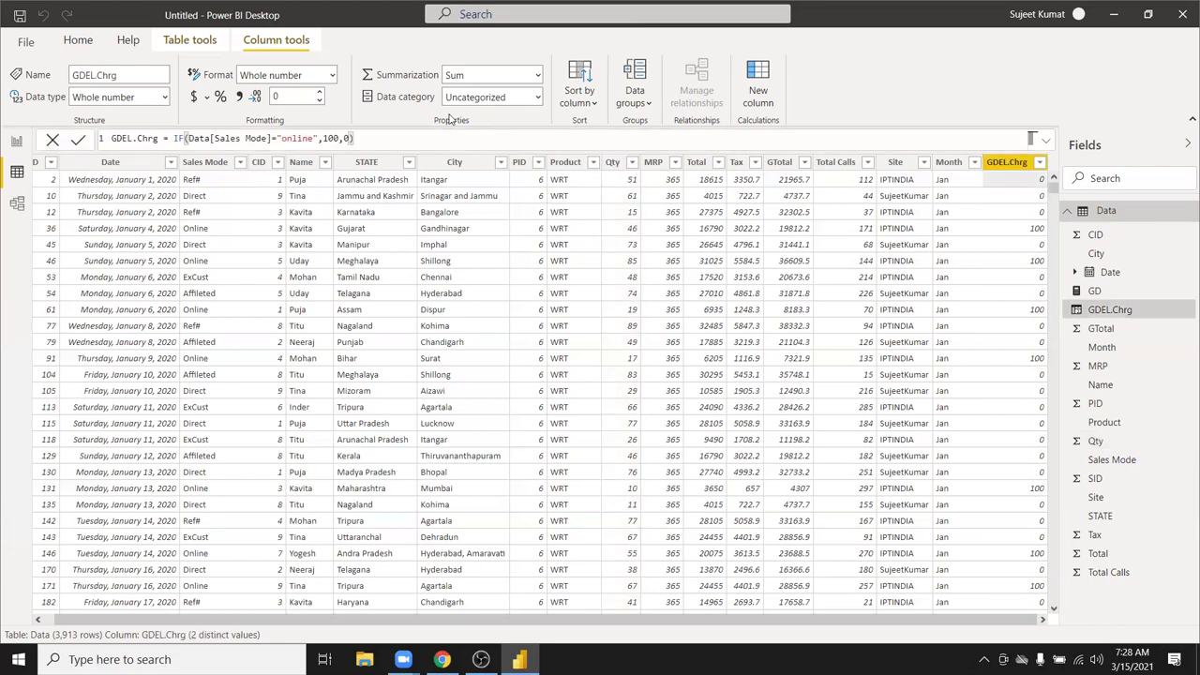
triple_click(207, 138)
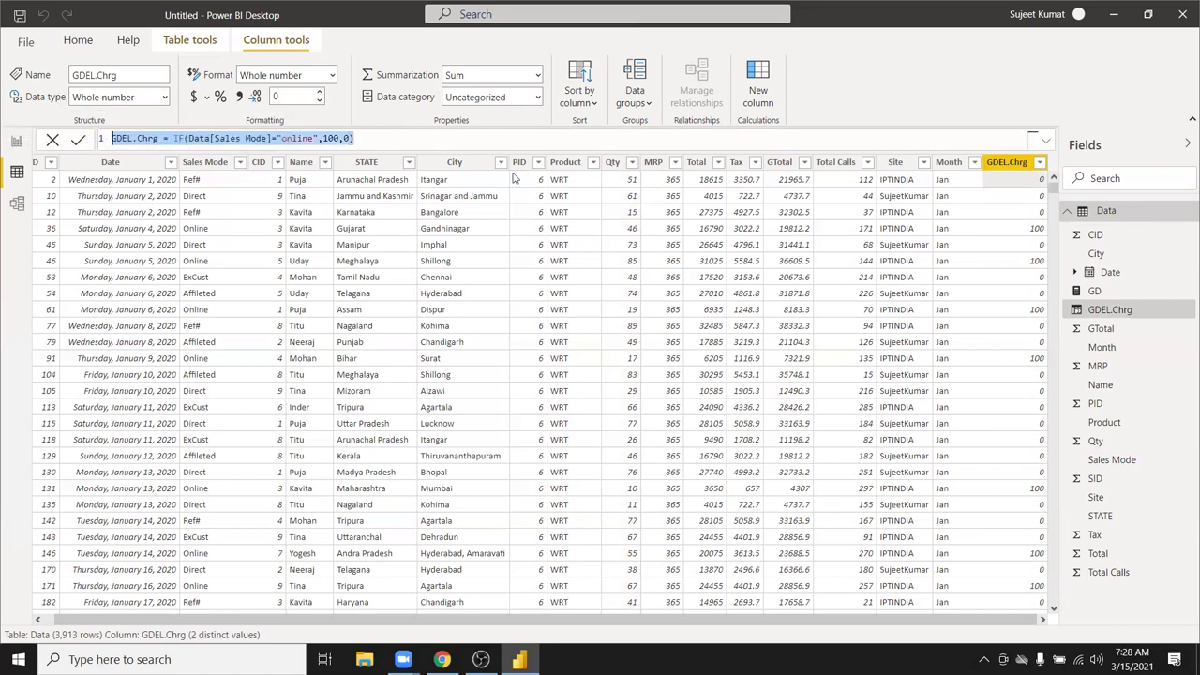
Rename the GDEL.Chrg column to 50-80 in the formula bar
left_click(150, 138)
triple_click(178, 138)
left_click(172, 138)
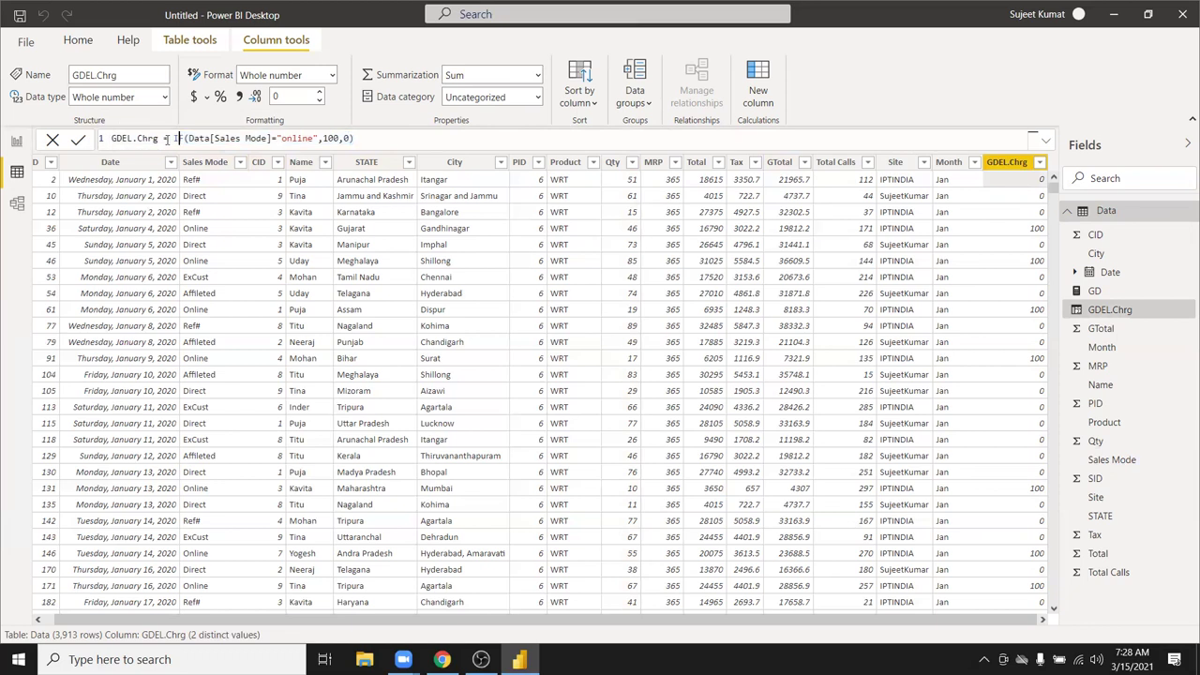
double_click(131, 138)
type("580")
type("-8")
key("BackSpace")
key("BackSpace")
key("BackSpace")
type("0-80")
Replace the IF expression with AND(Data[Qty]<=80,Data[Qty]>=50) and commit the formula
left_click_drag(154, 138, 377, 136)
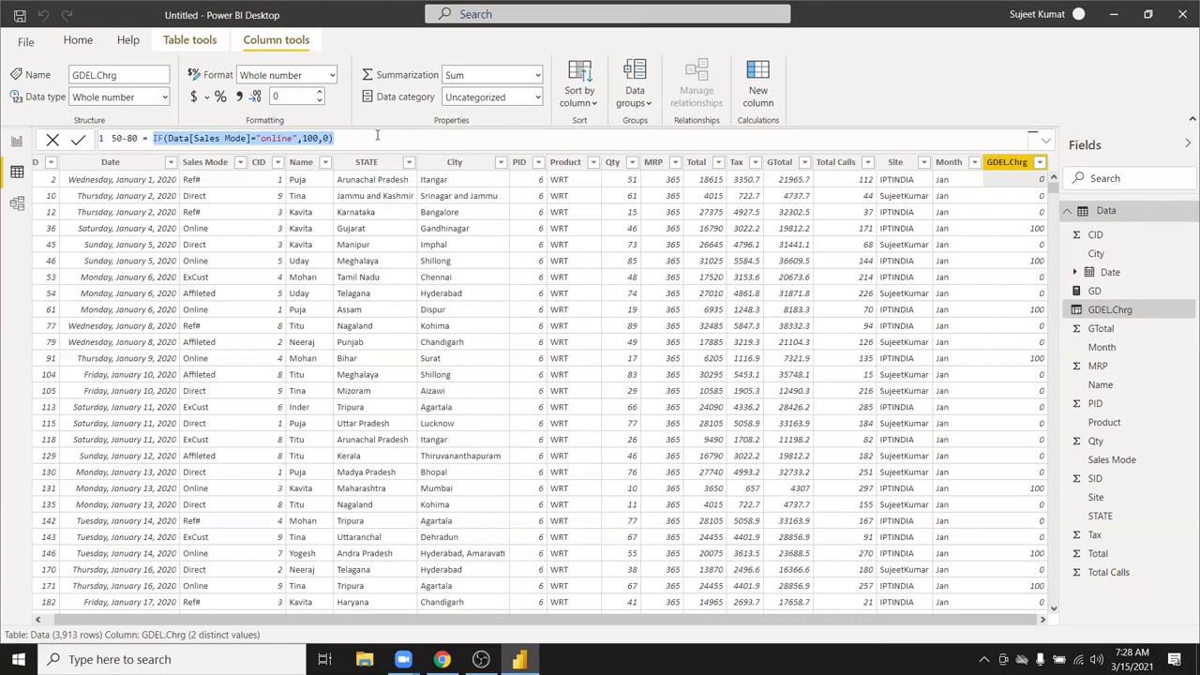
type("AND")
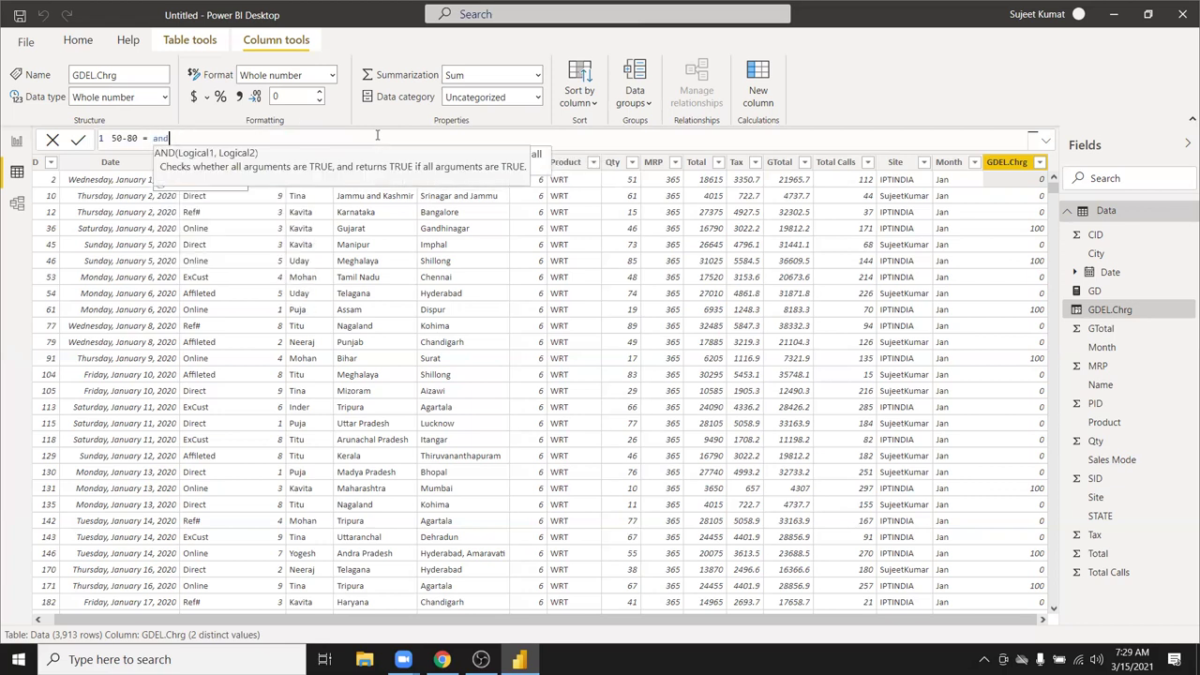
type("(")
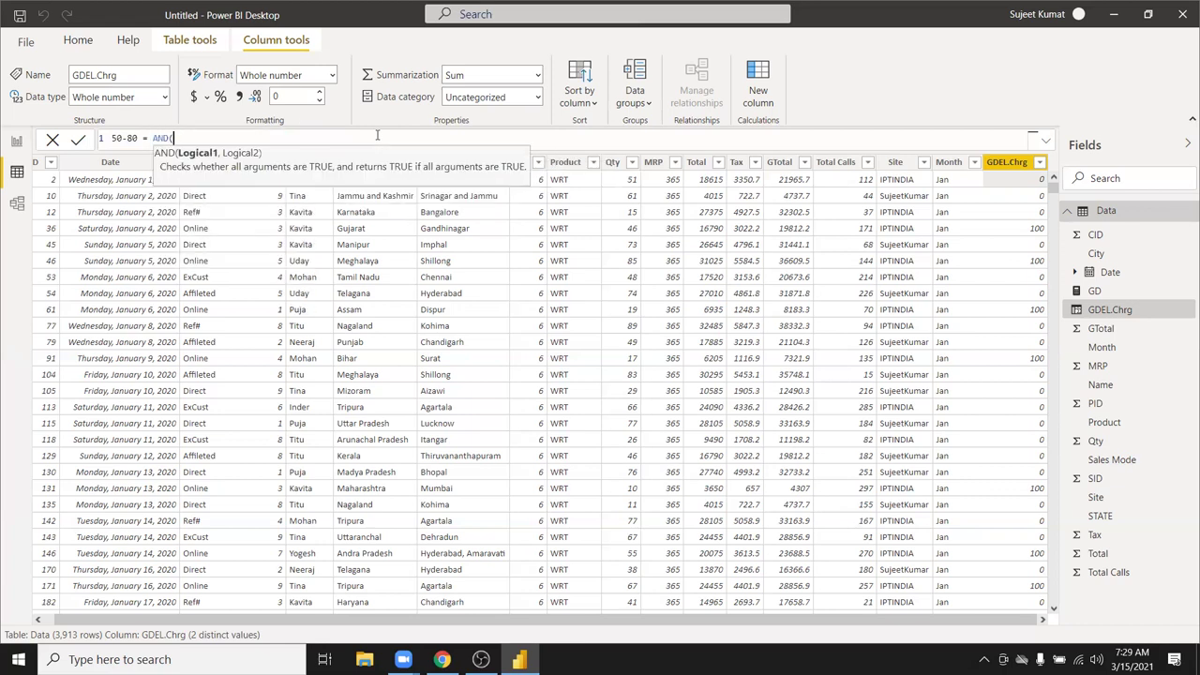
type("50")
key("BackSpace")
key("BackSpace")
type("qt")
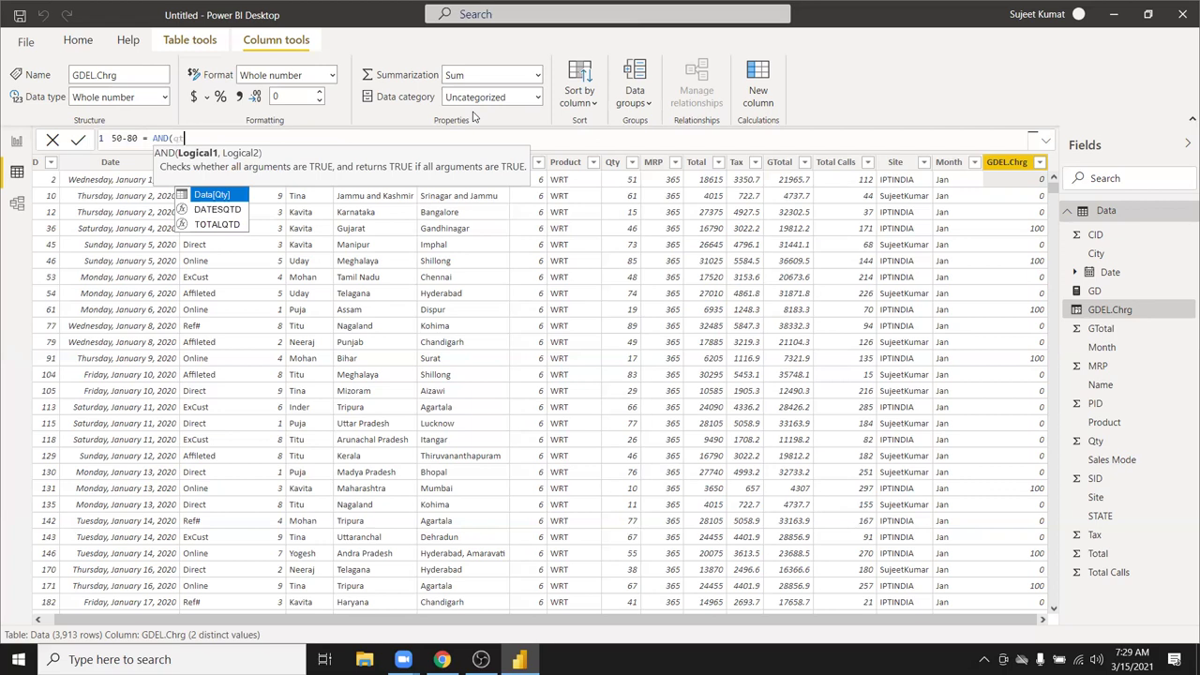
key("Tab")
type("<=80")
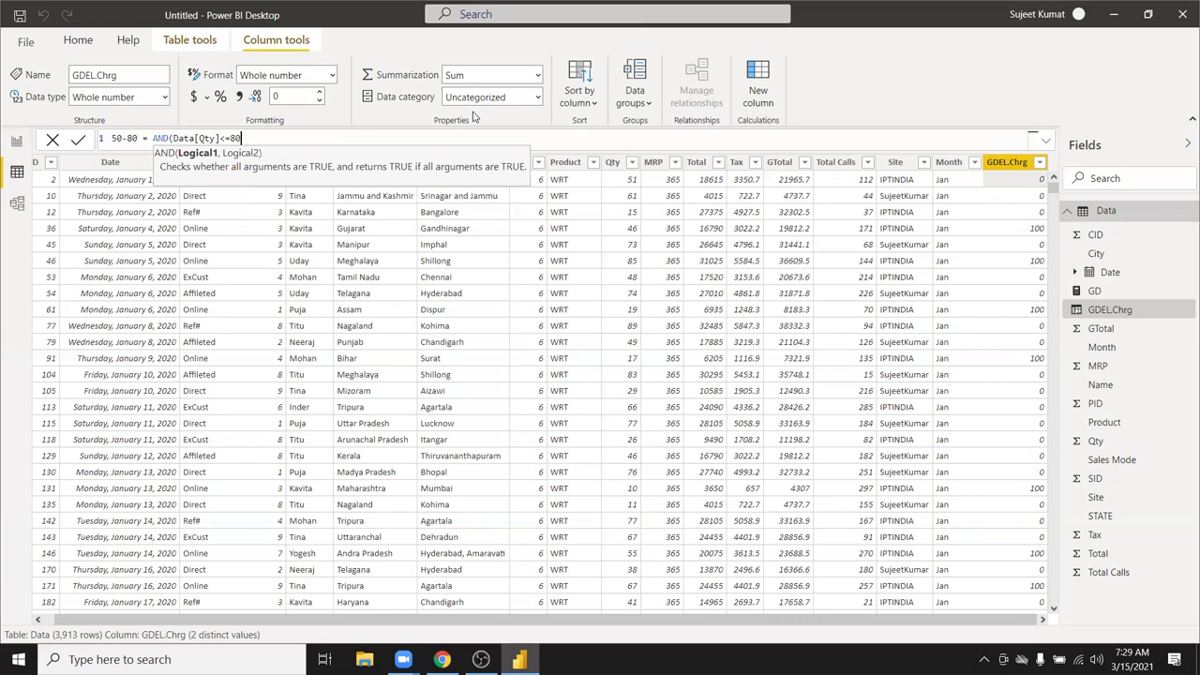
type(",")
type("qt")
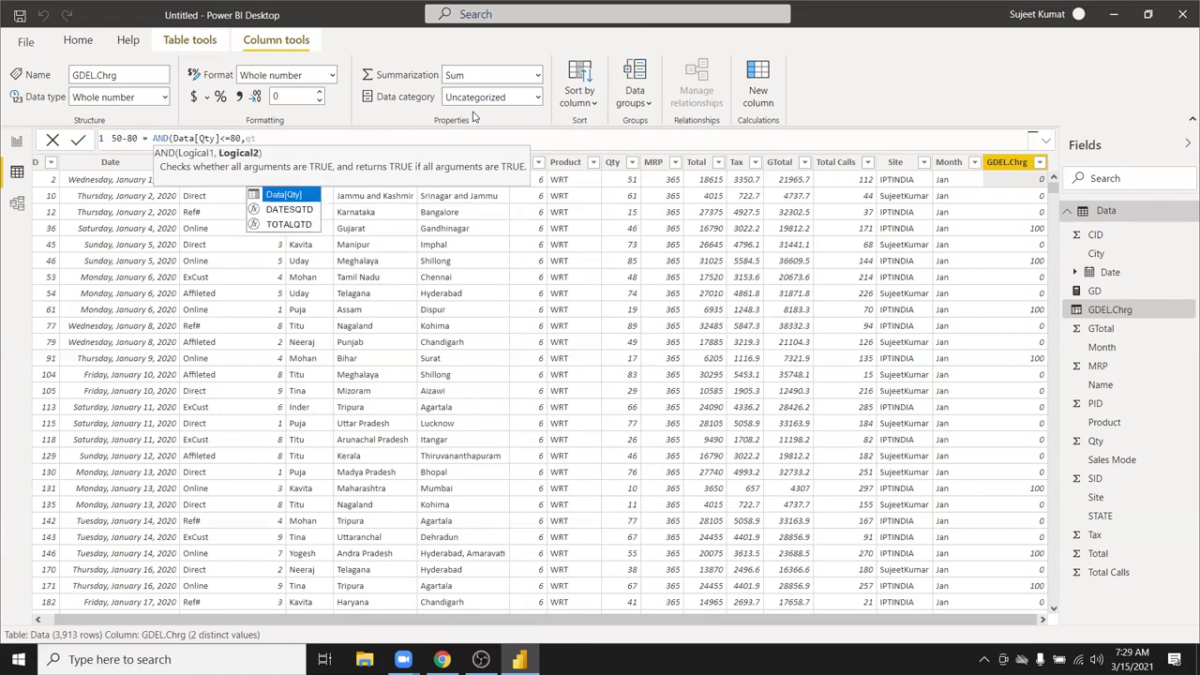
key("Tab")
type(">")
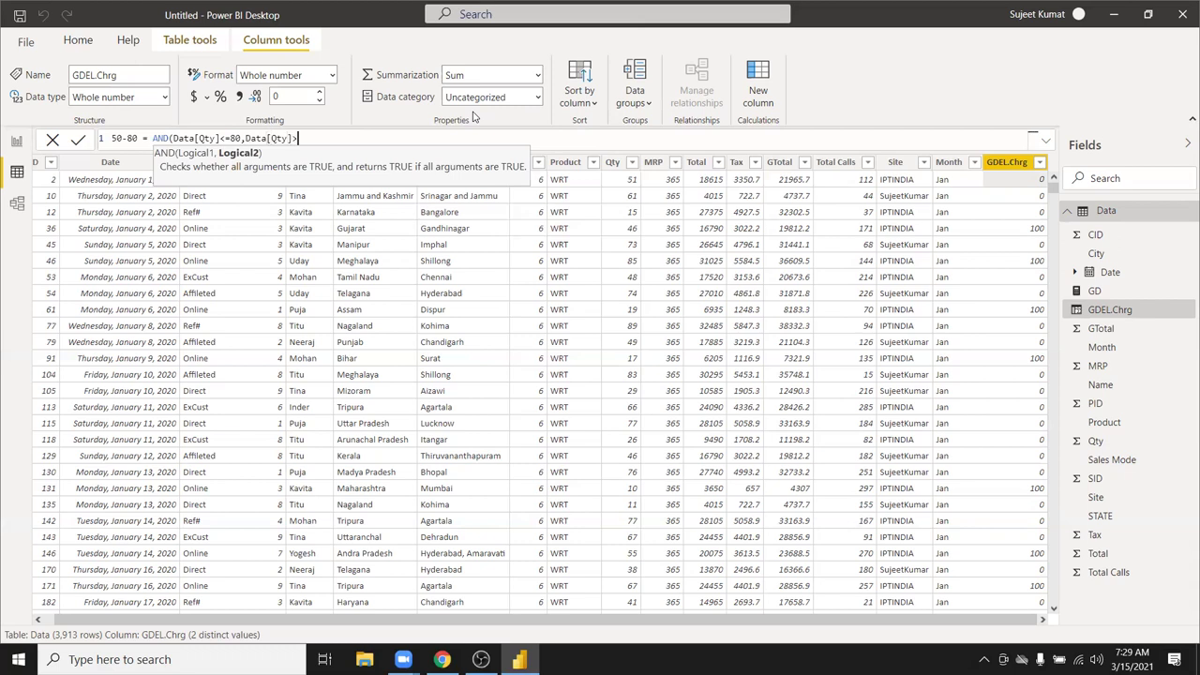
type("=8")
key("BackSpace")
key("BackSpace")
type("=50")
type(")")
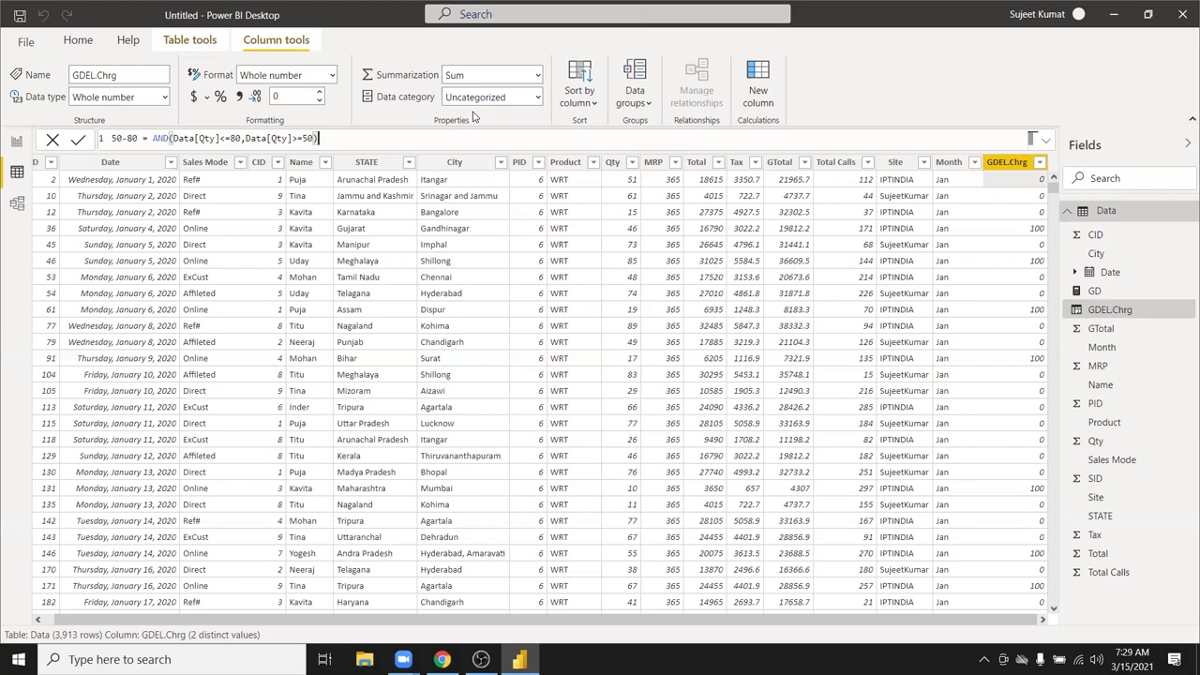
key("Return")
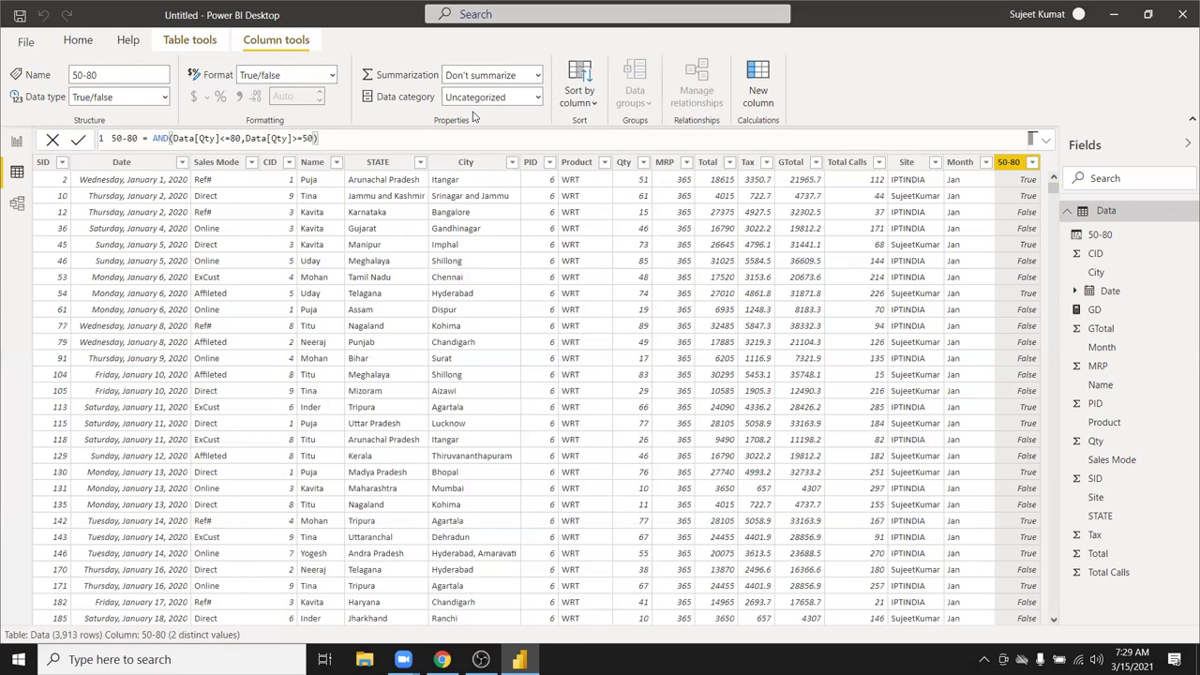
Rename the 50-80 column to Del Charg
left_click_drag(110, 138, 143, 138)
type("De")
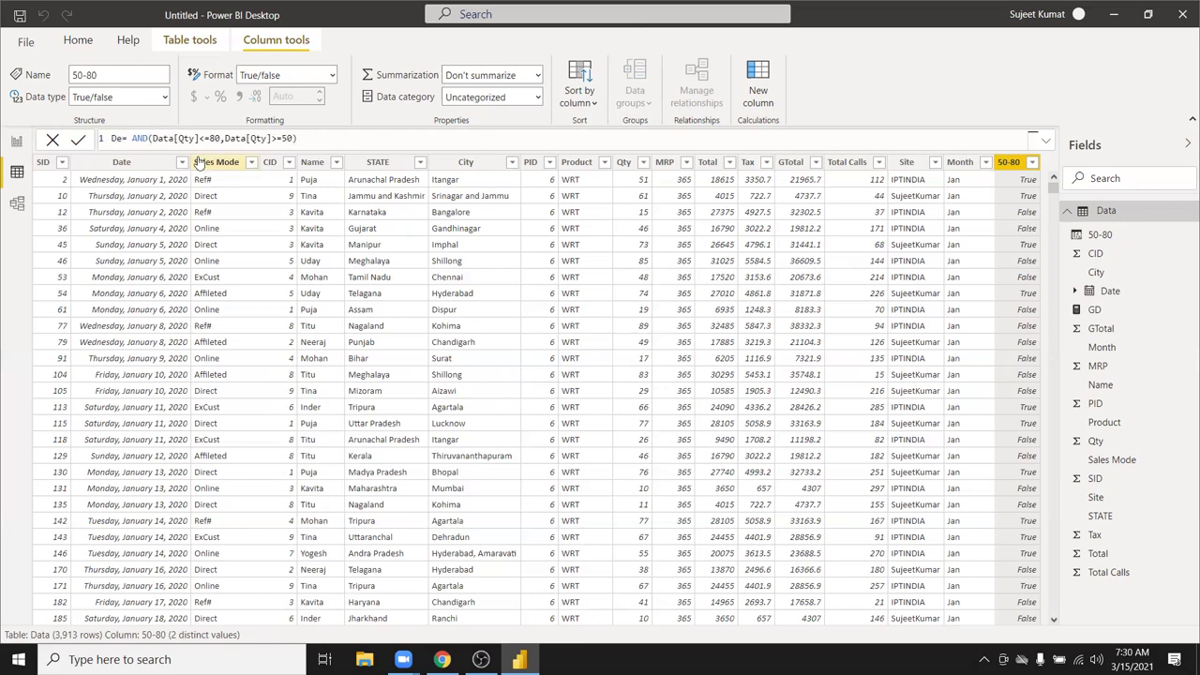
type("l_")
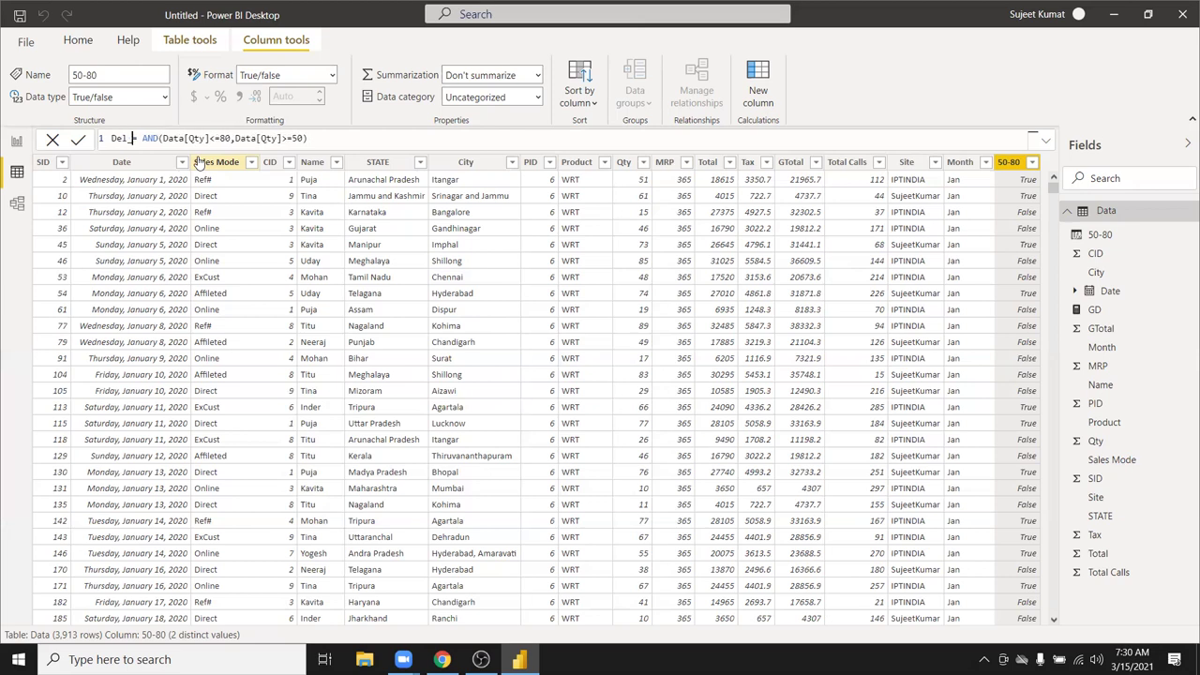
type(" Charg")
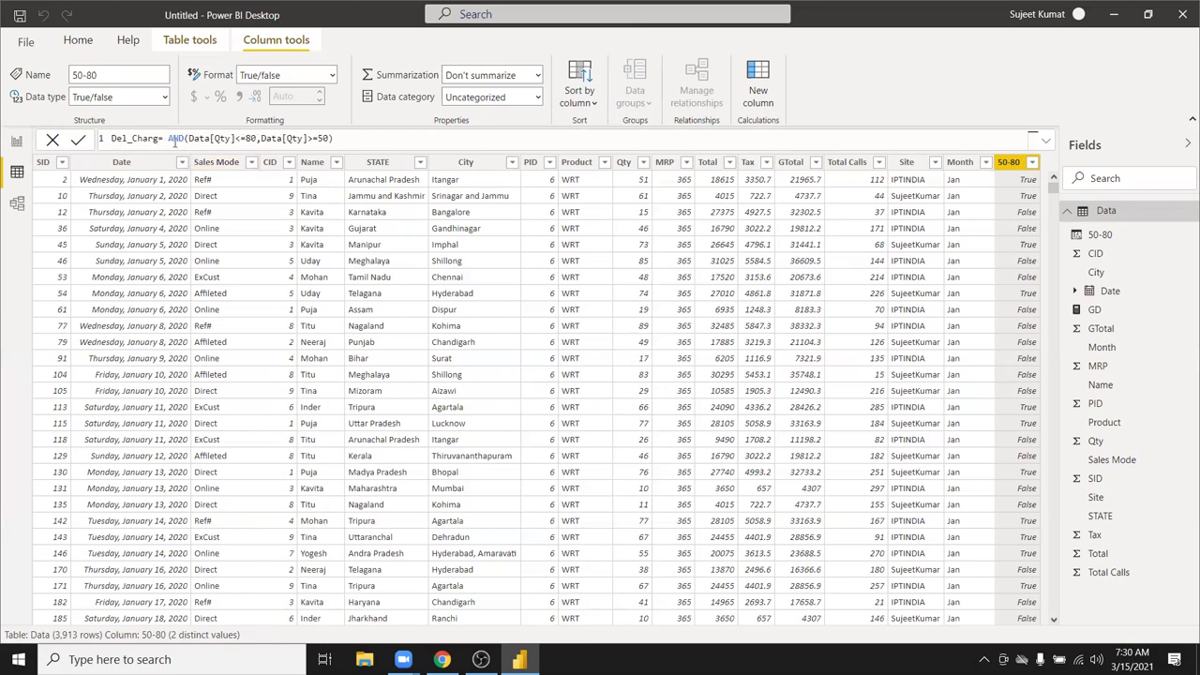
left_click_drag(169, 139, 335, 139)
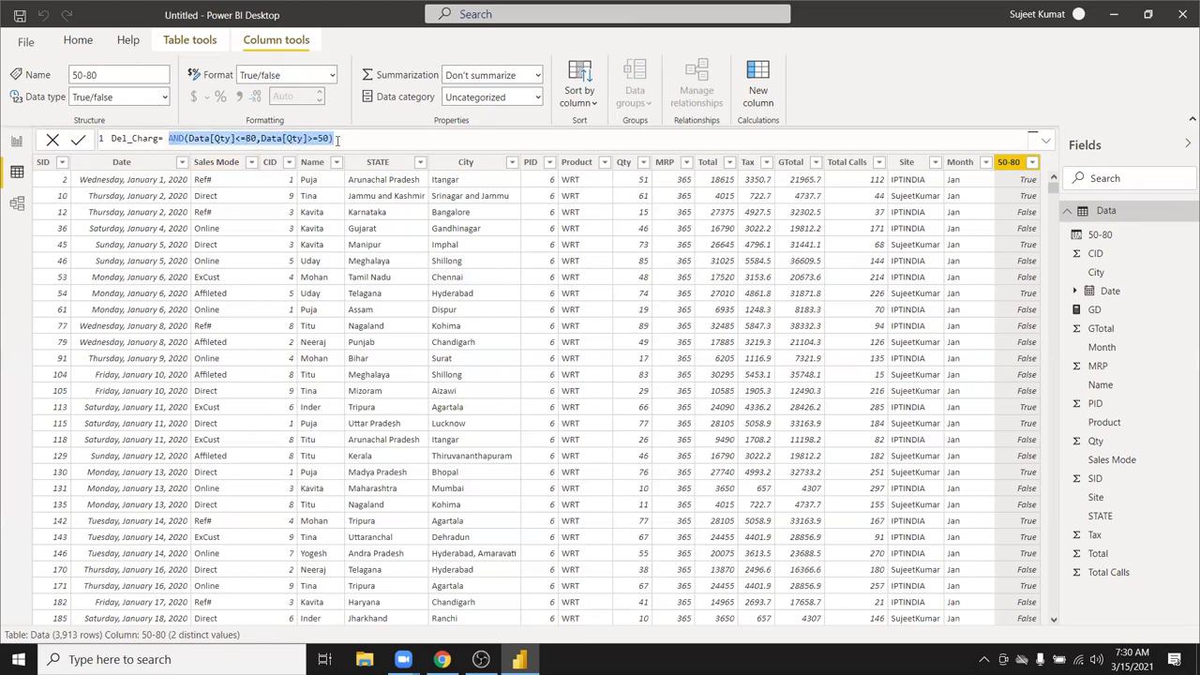
left_click(334, 138)
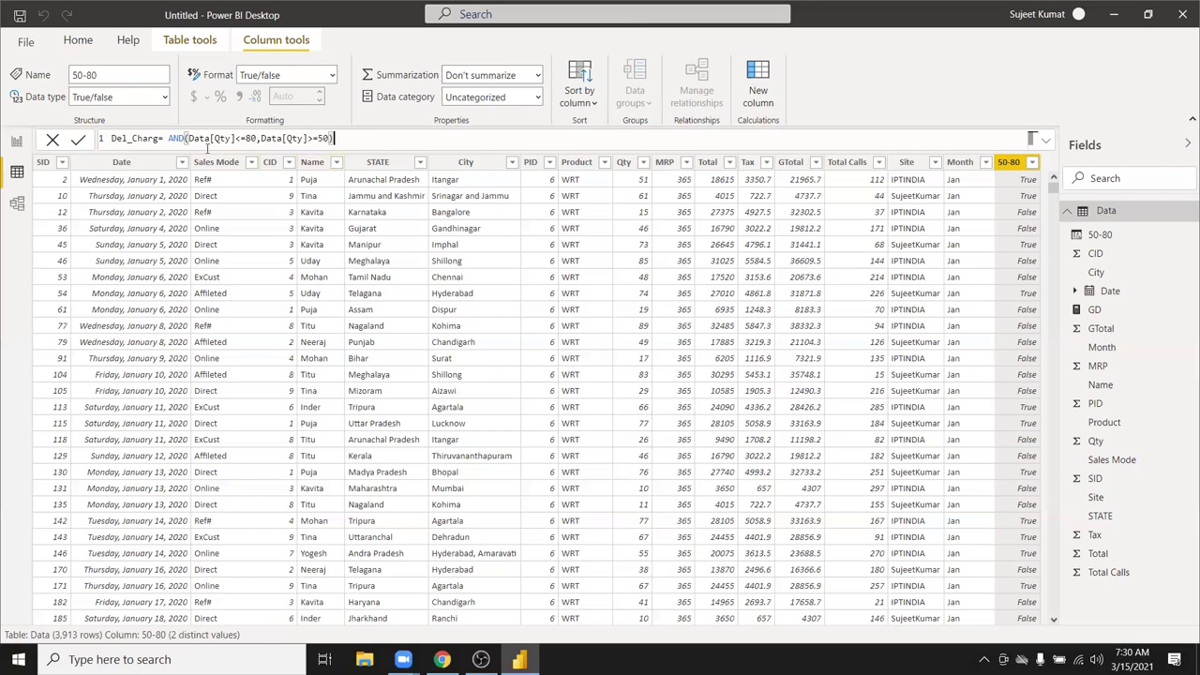
Wrap the Qty condition in AND(...,Data[Sales Mode]="Online") and view the resulting values
left_click(165, 138)
type("AND(")
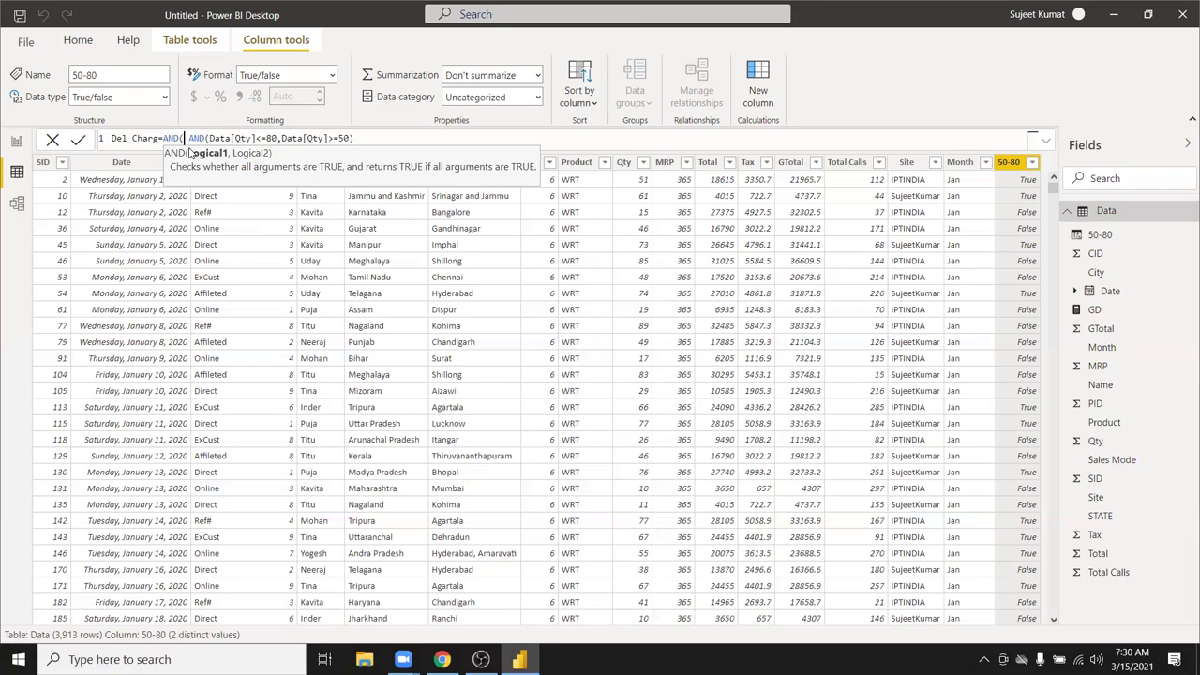
left_click(390, 140)
type(",")
type("sa")
key("Up")
key("Up")
key("Tab")
type("=")
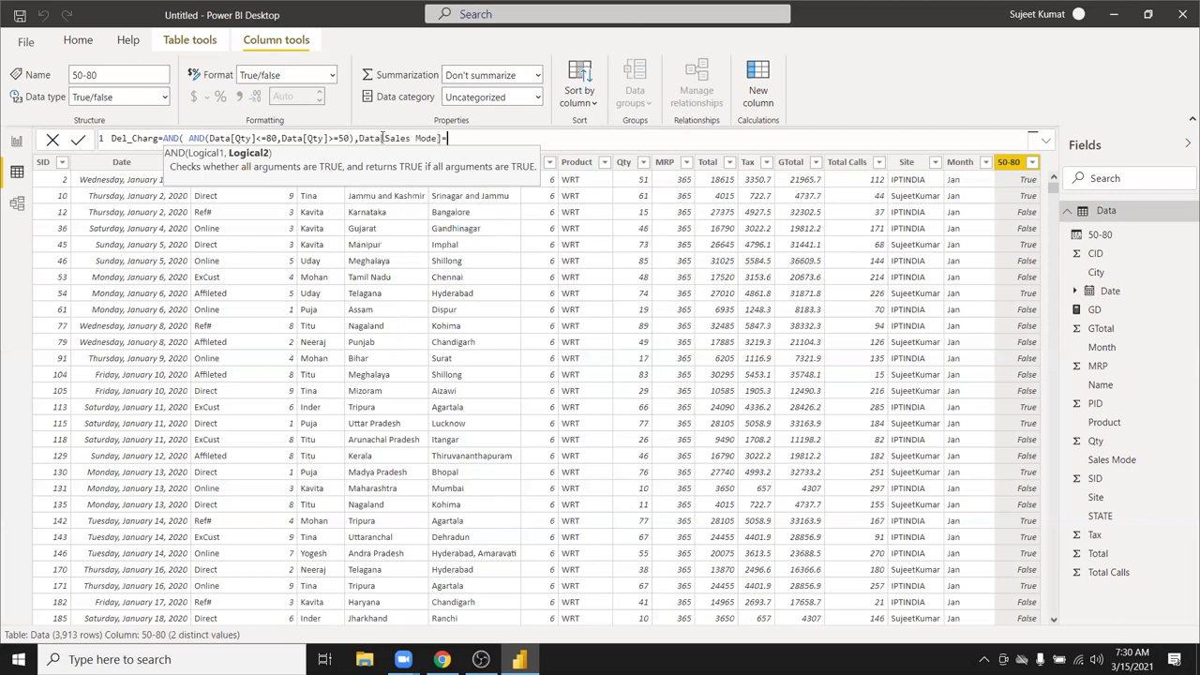
type("\"Online")
type("\")")
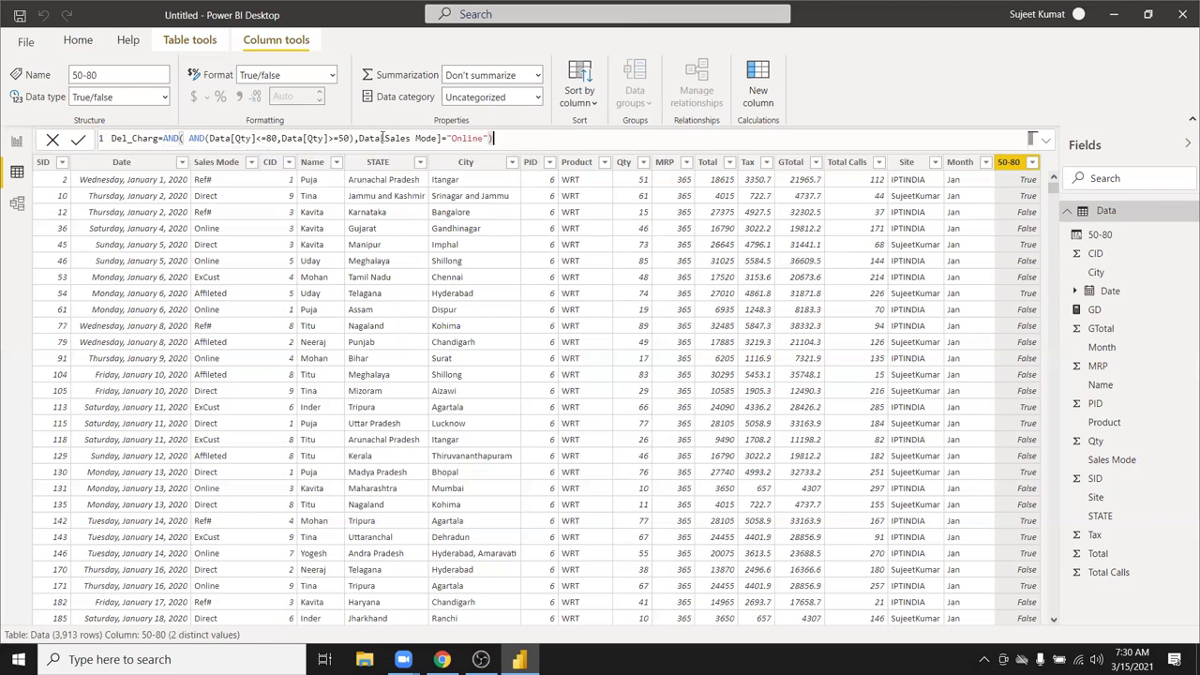
key("Return")
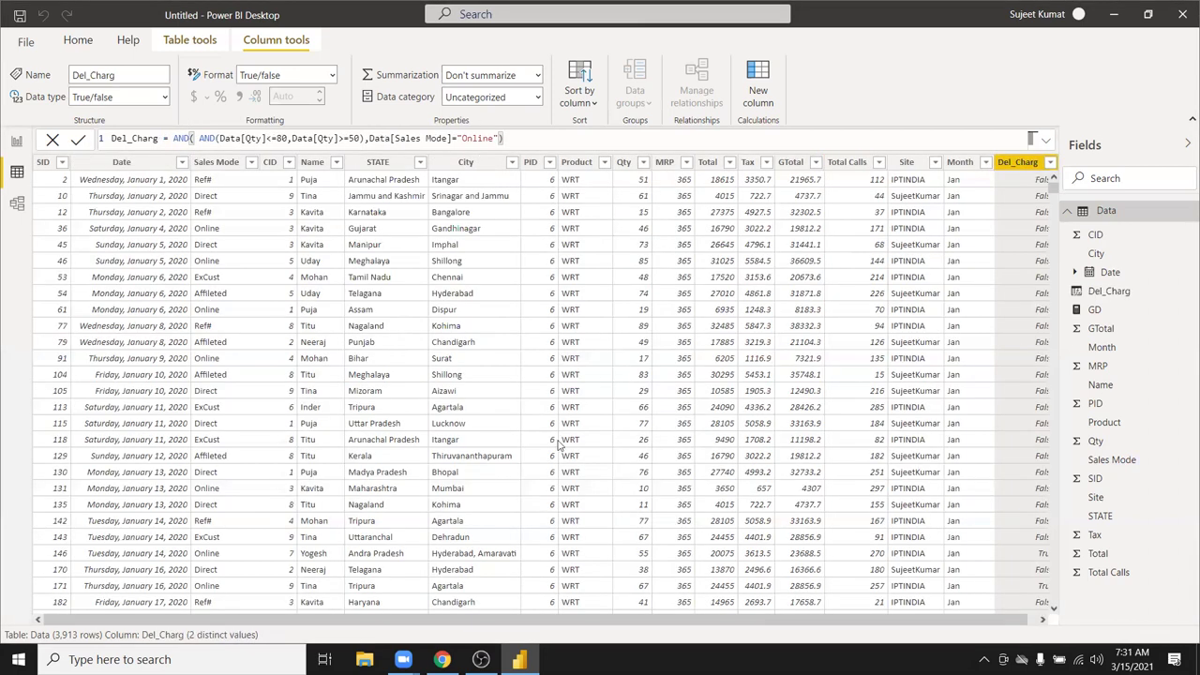
left_click(1043, 620)
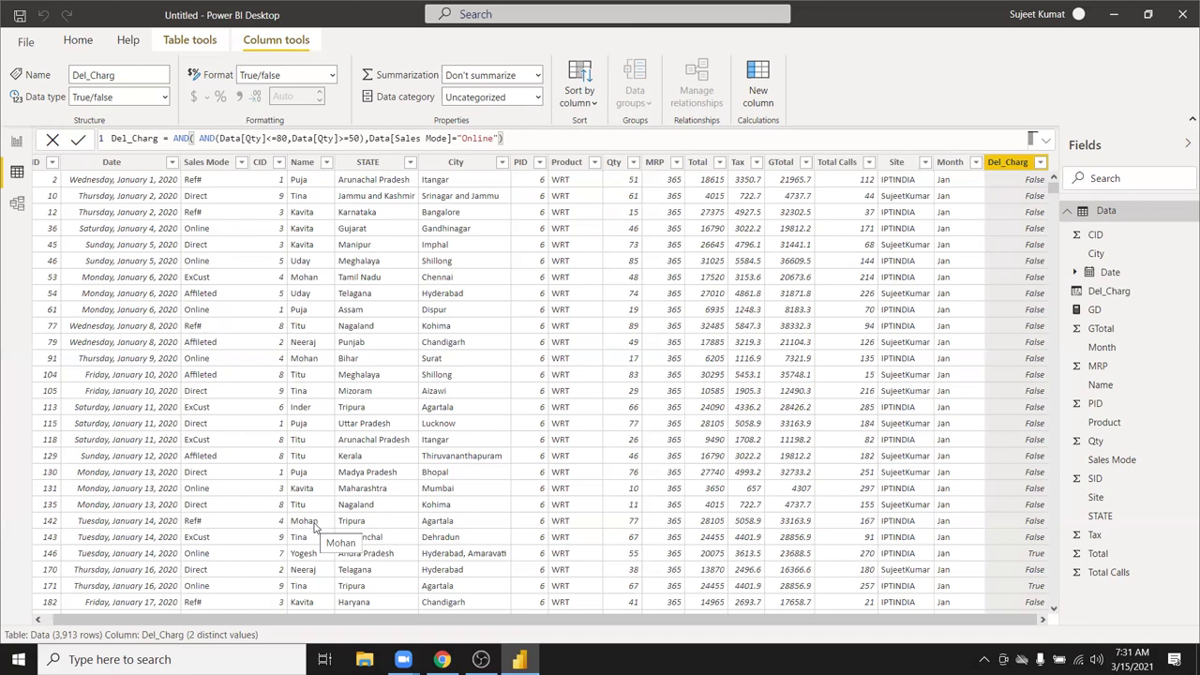
left_click(226, 267)
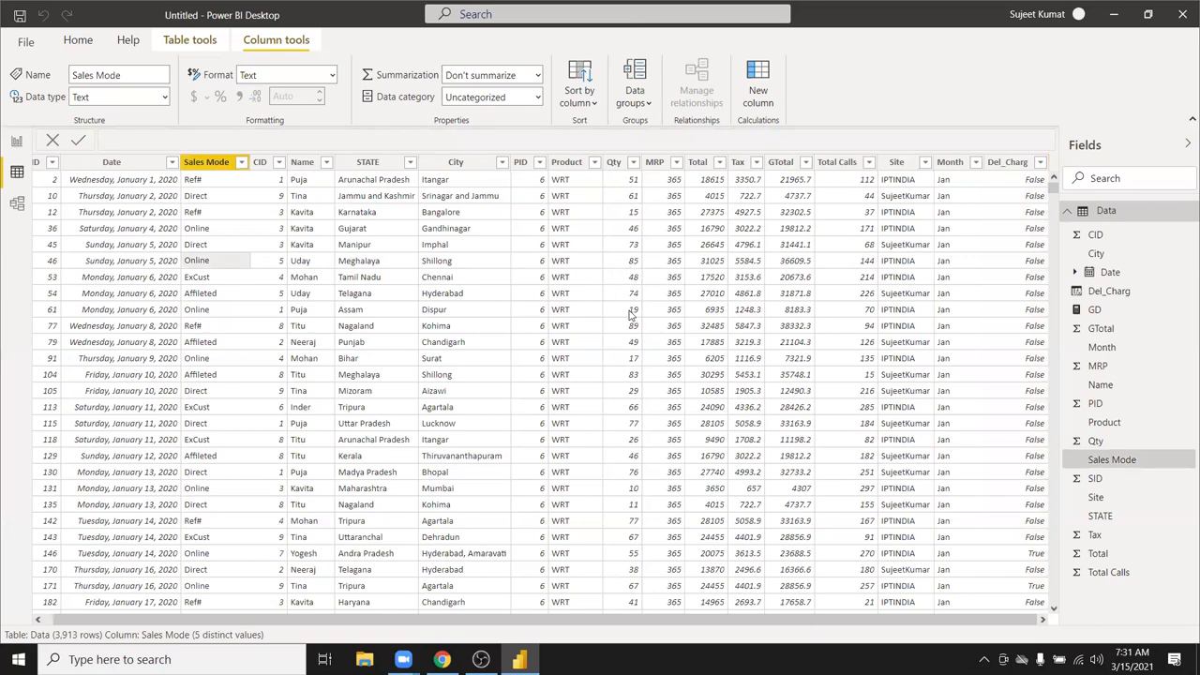
left_click(644, 364)
scroll(1035, 432, "down", 3)
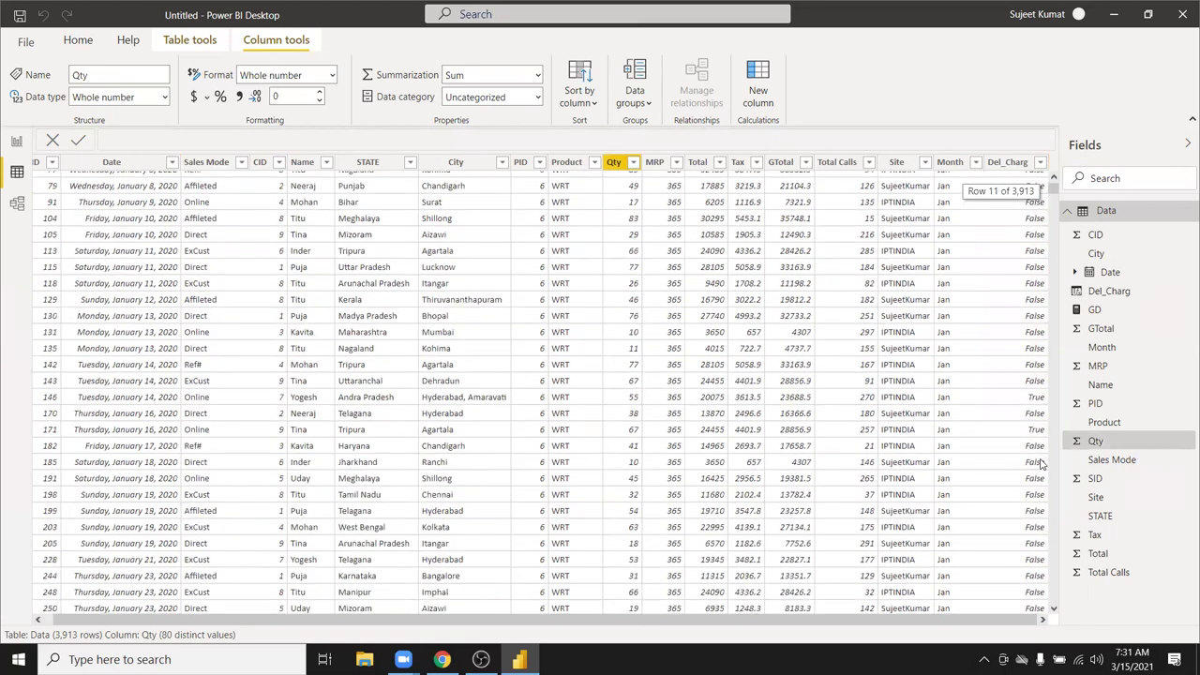
left_click(996, 434)
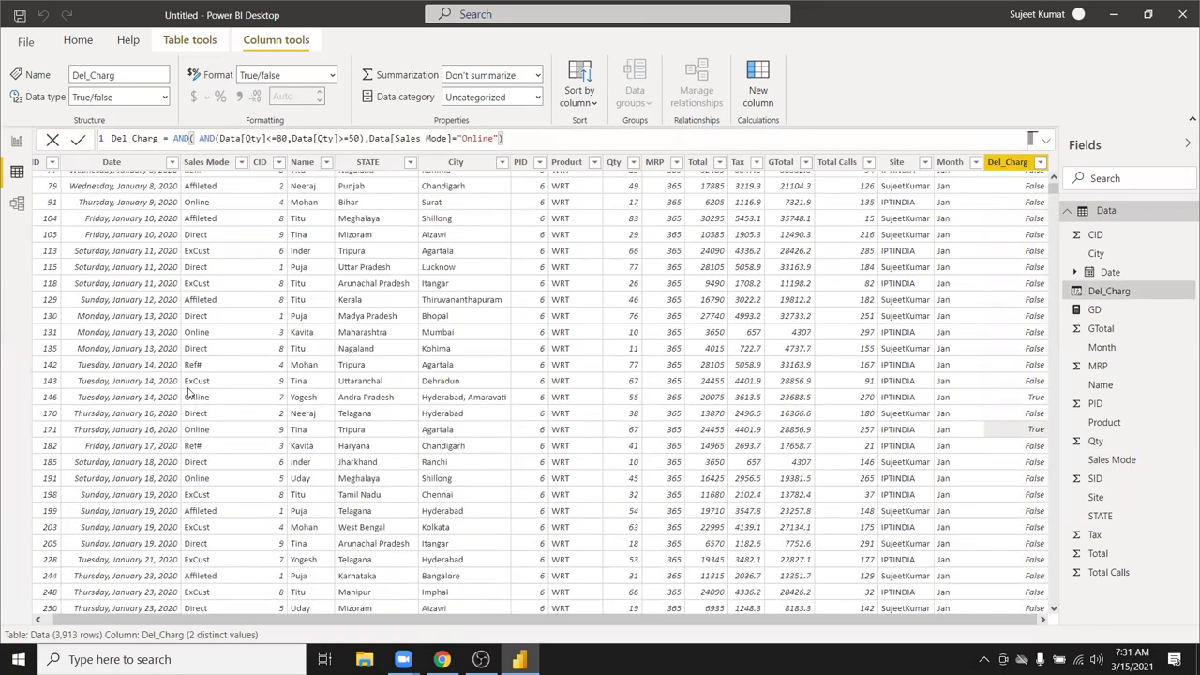
scroll(179, 371, "up", 4)
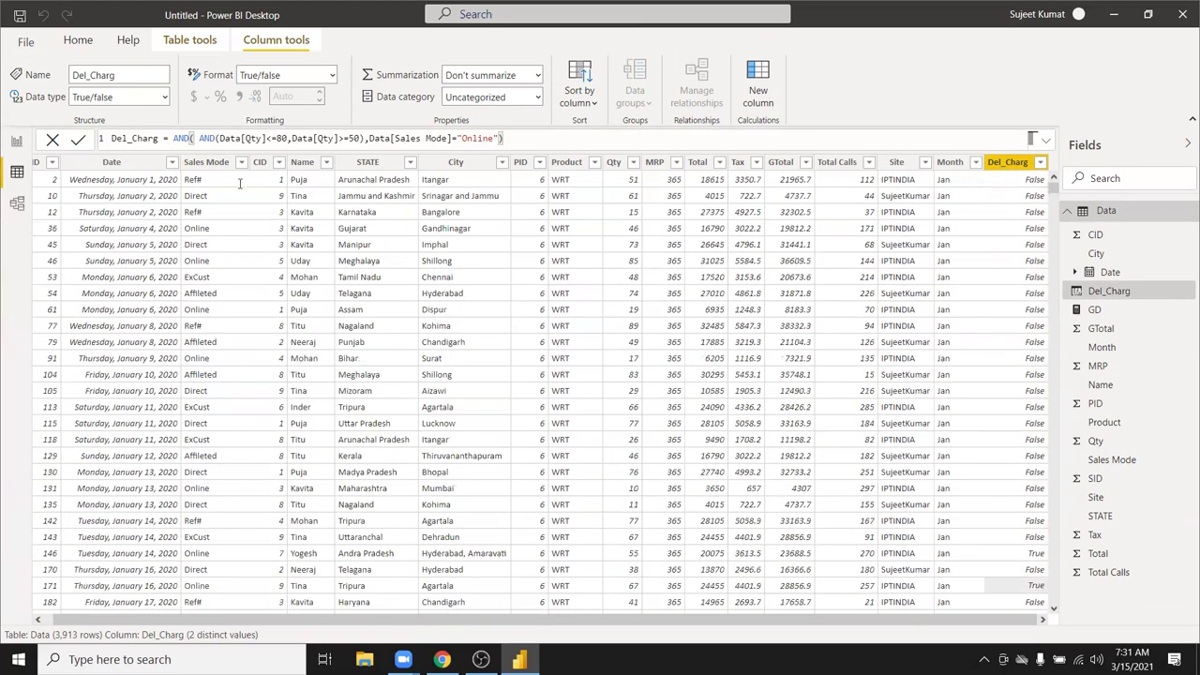
Wrap the Del_Charg condition in IF returning 400 when true and 100 otherwise
type("if")
key("Tab")
left_click(531, 140)
type(")")
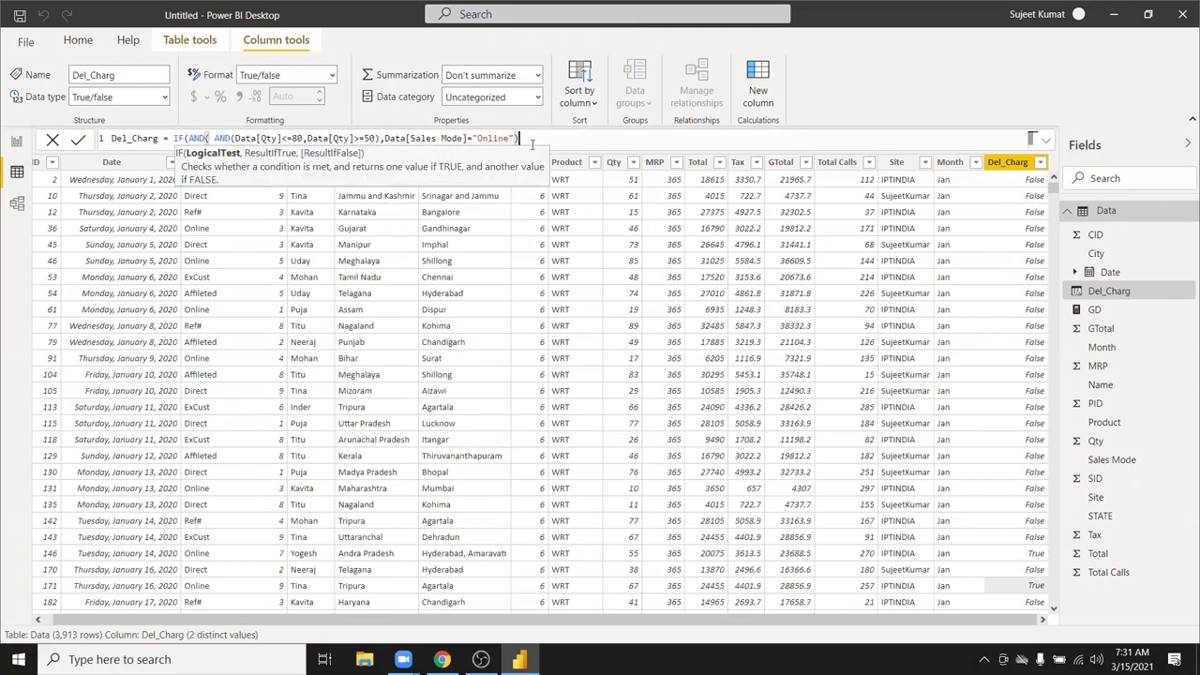
type(",")
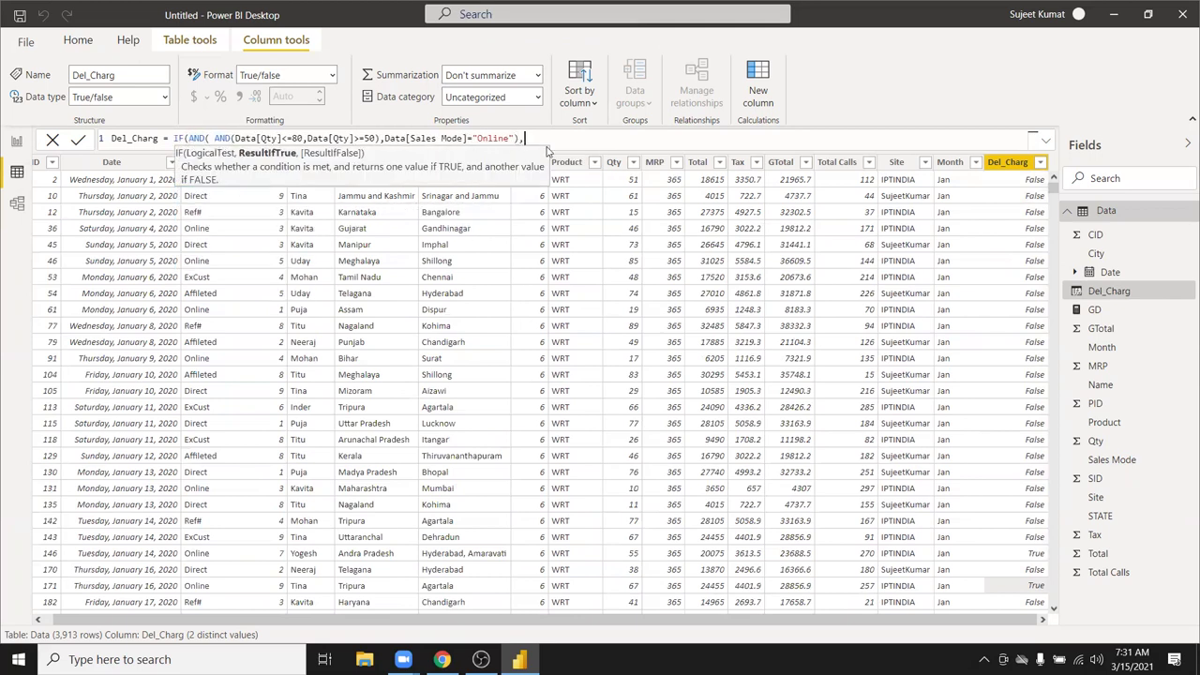
type("1")
key("BackSpace")
type("400,")
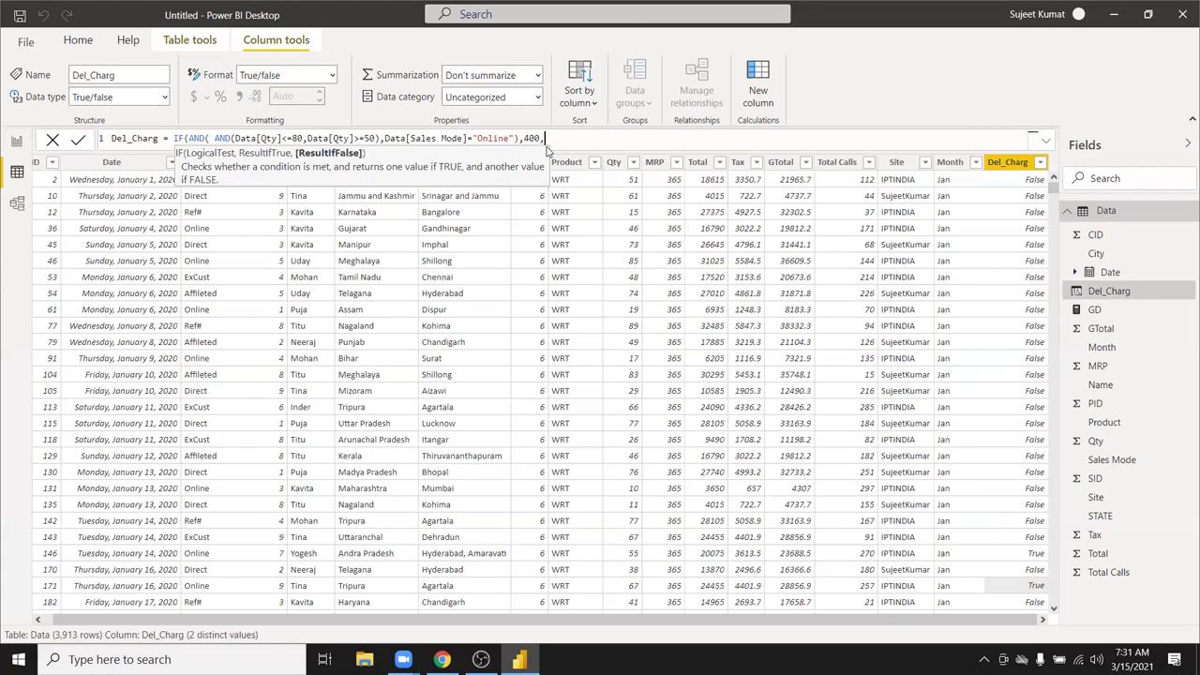
type("100")
type(")")
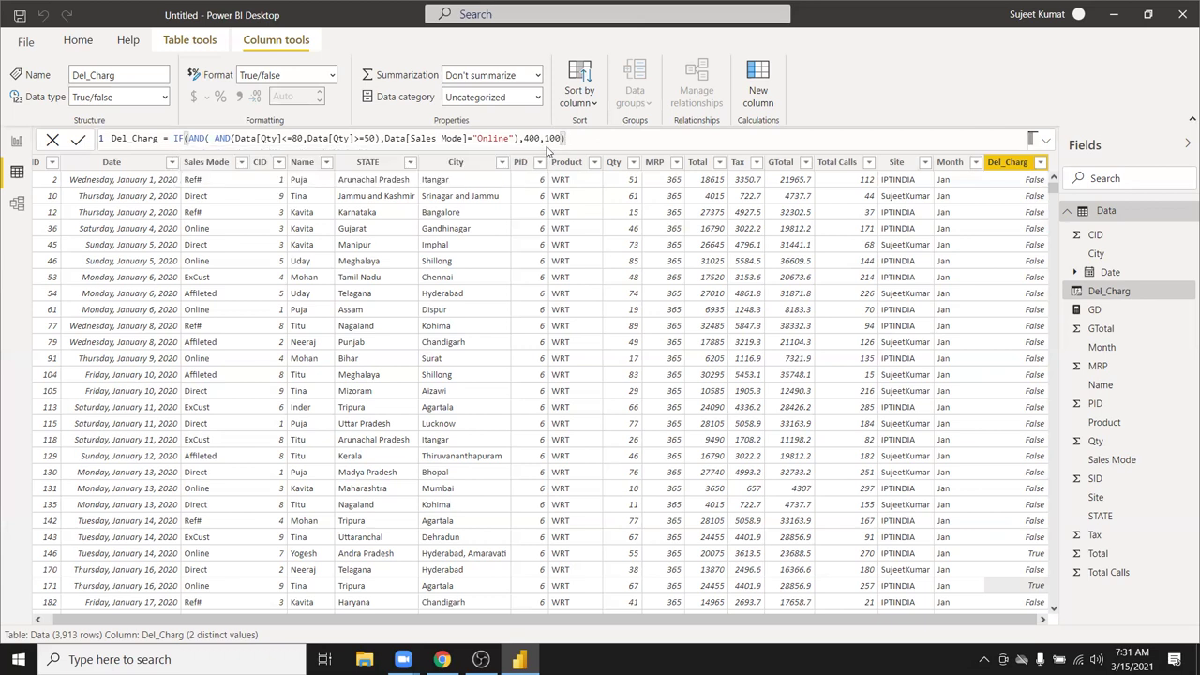
key("Return")
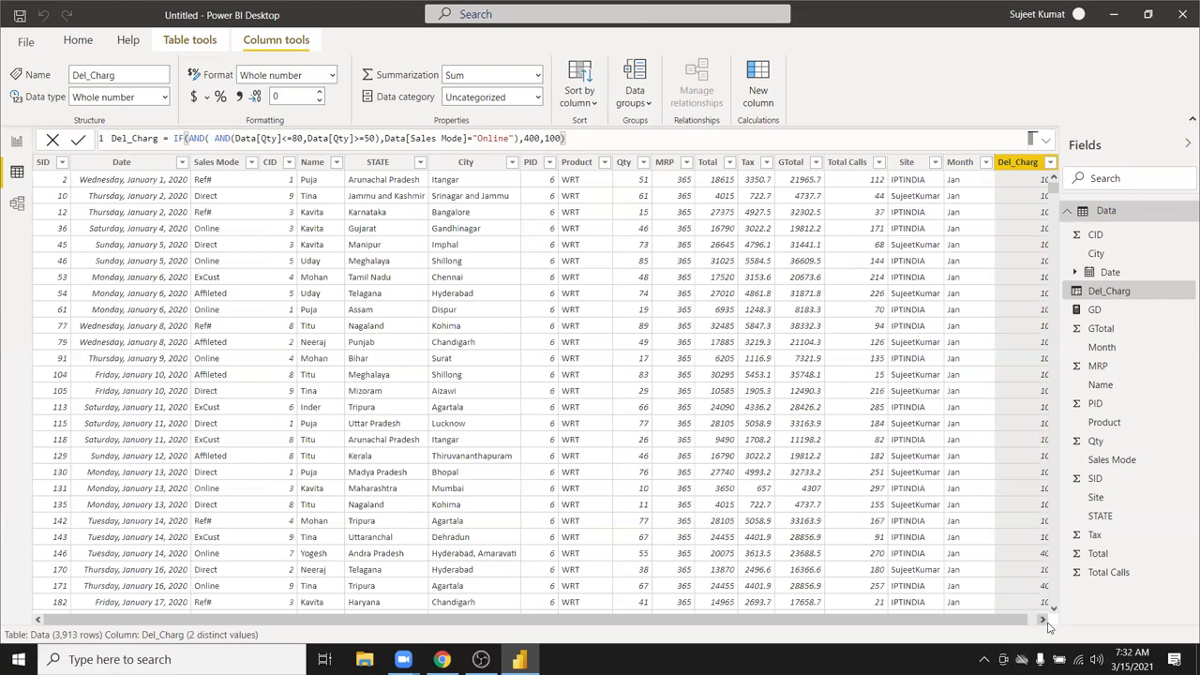
left_click(1049, 626)
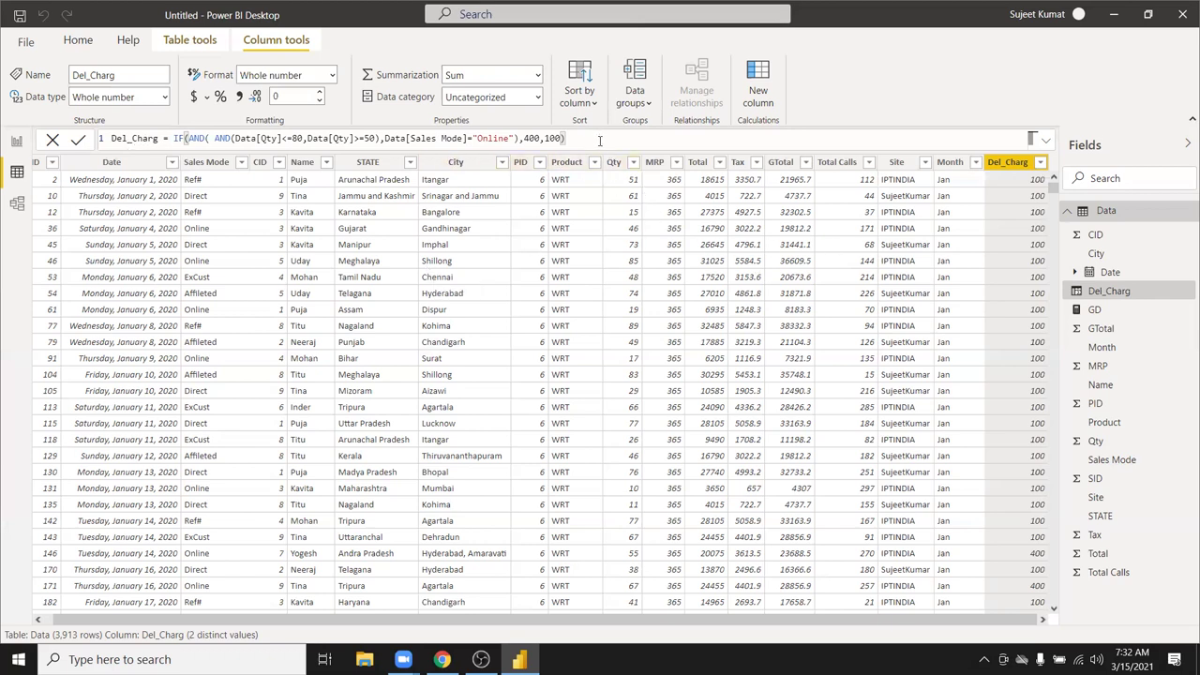
Replace the 100 fallback with IF(Data[Sales Mode]="Online",100,0) and correct 400 to 40
key("BackSpace")
key("BackSpace")
key("BackSpace")
key("BackSpace")
type("IF(sa")
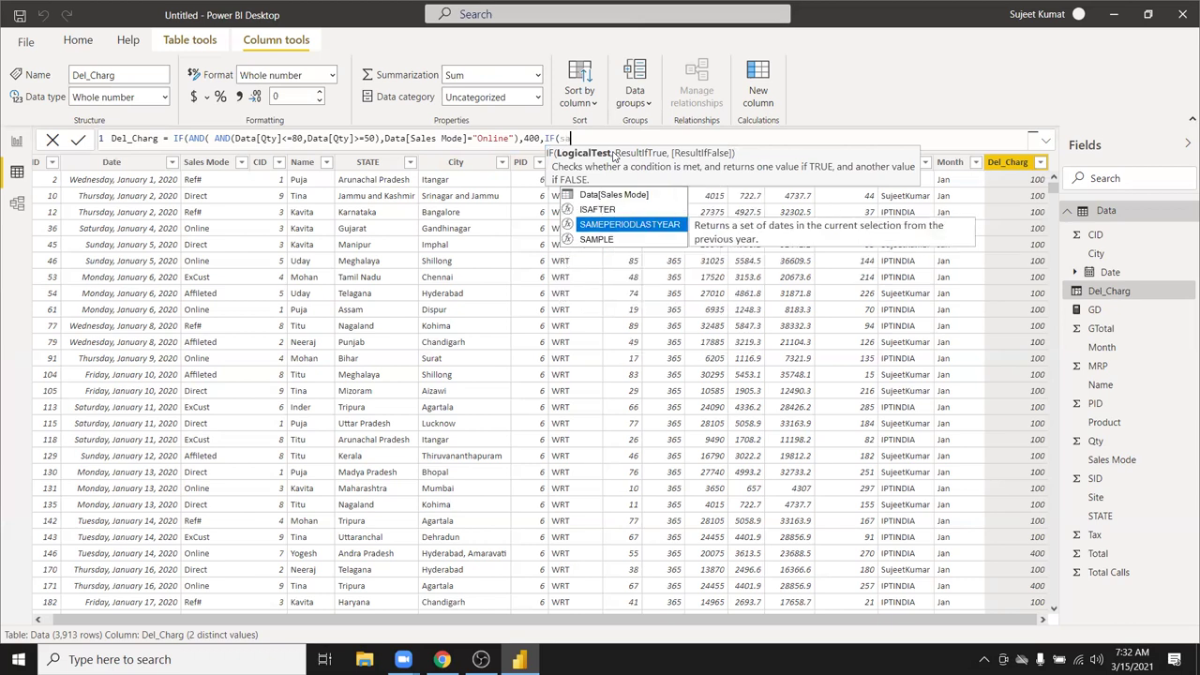
key("Up")
key("Up")
key("Tab")
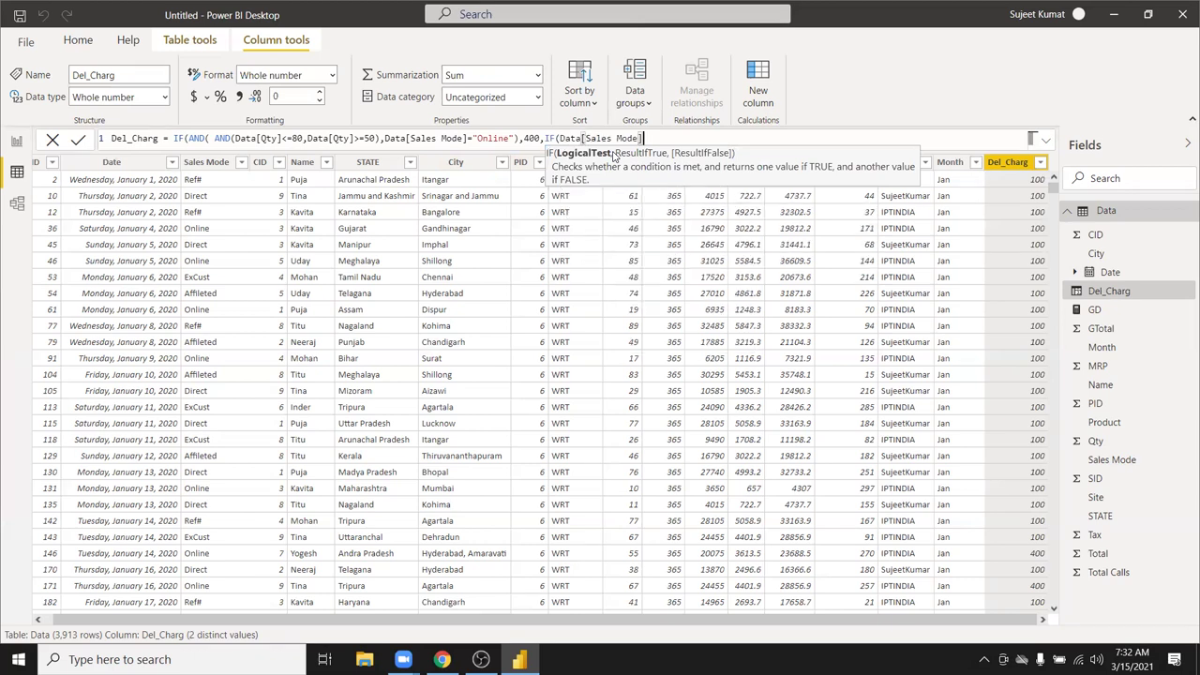
type("=\"On")
type("line\"")
type(",")
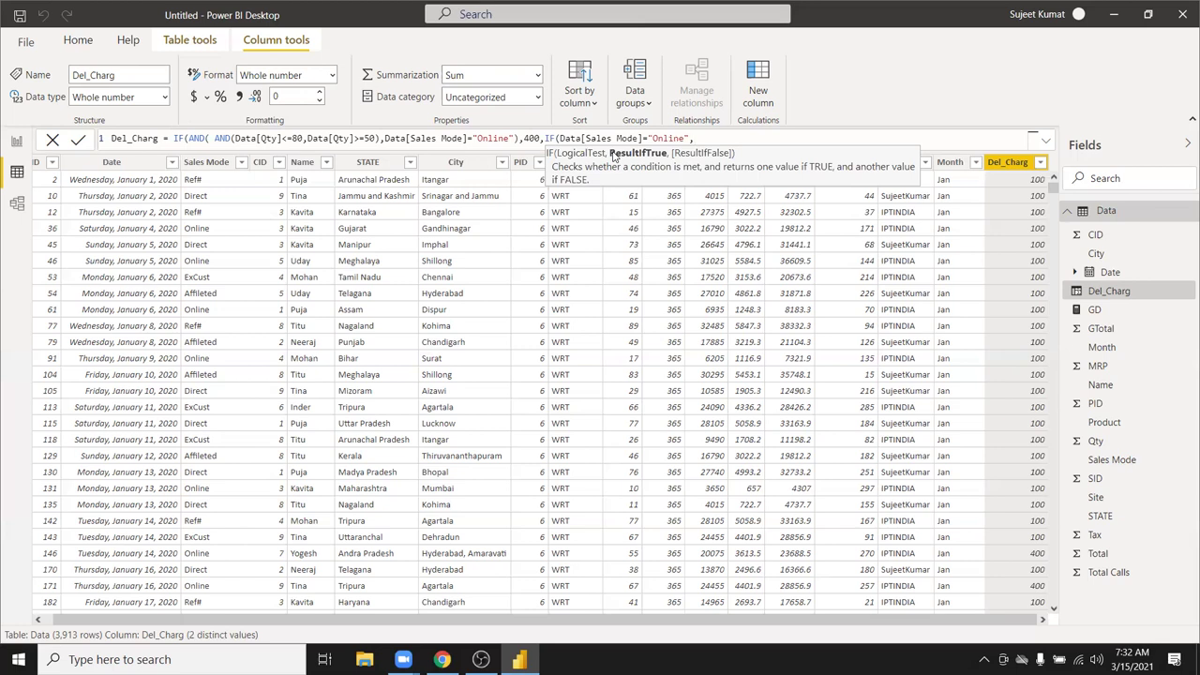
type("100")
type(",0")
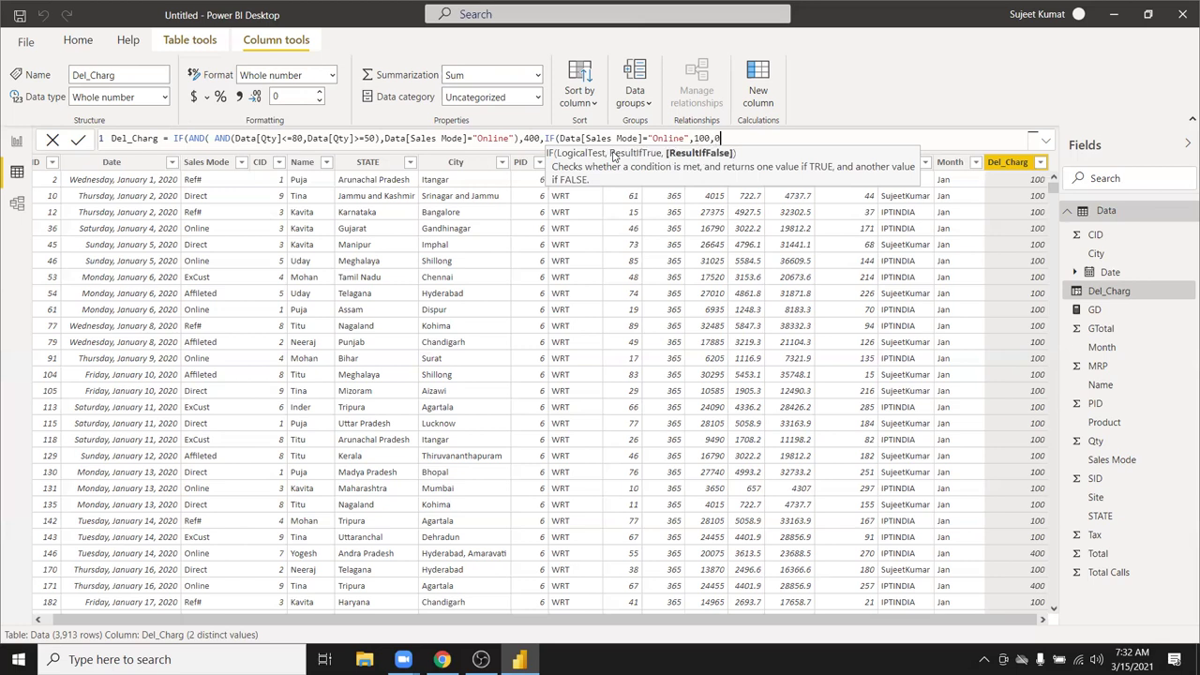
type(")")
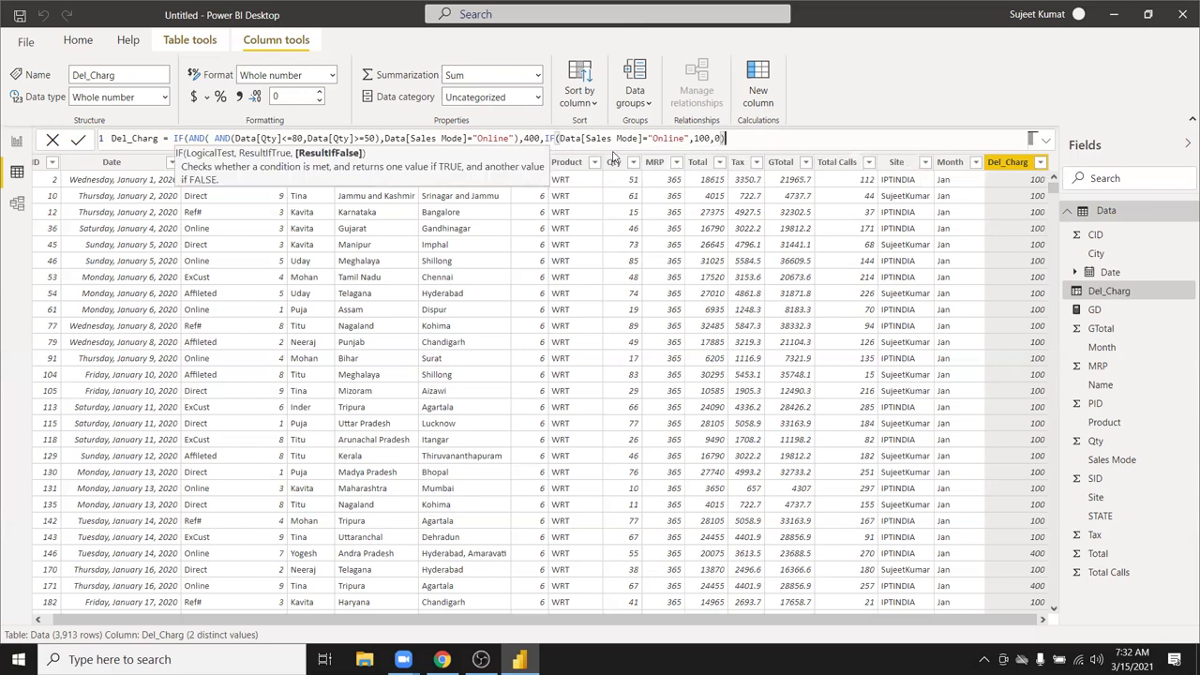
type(")")
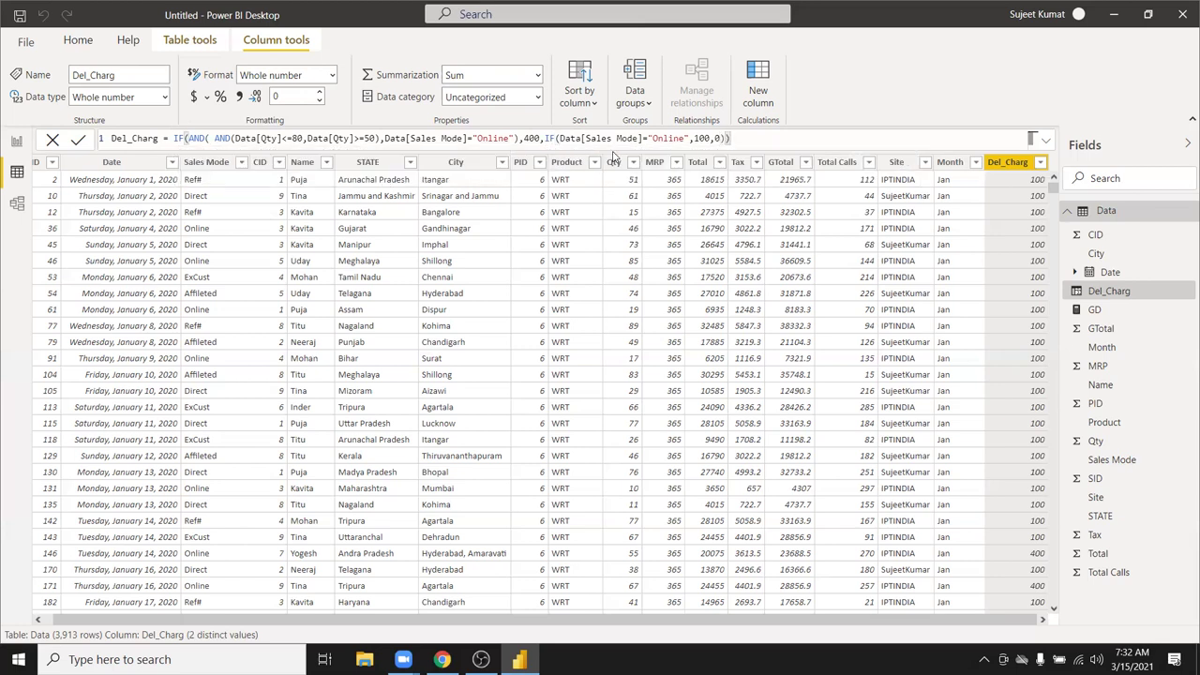
key("Return")
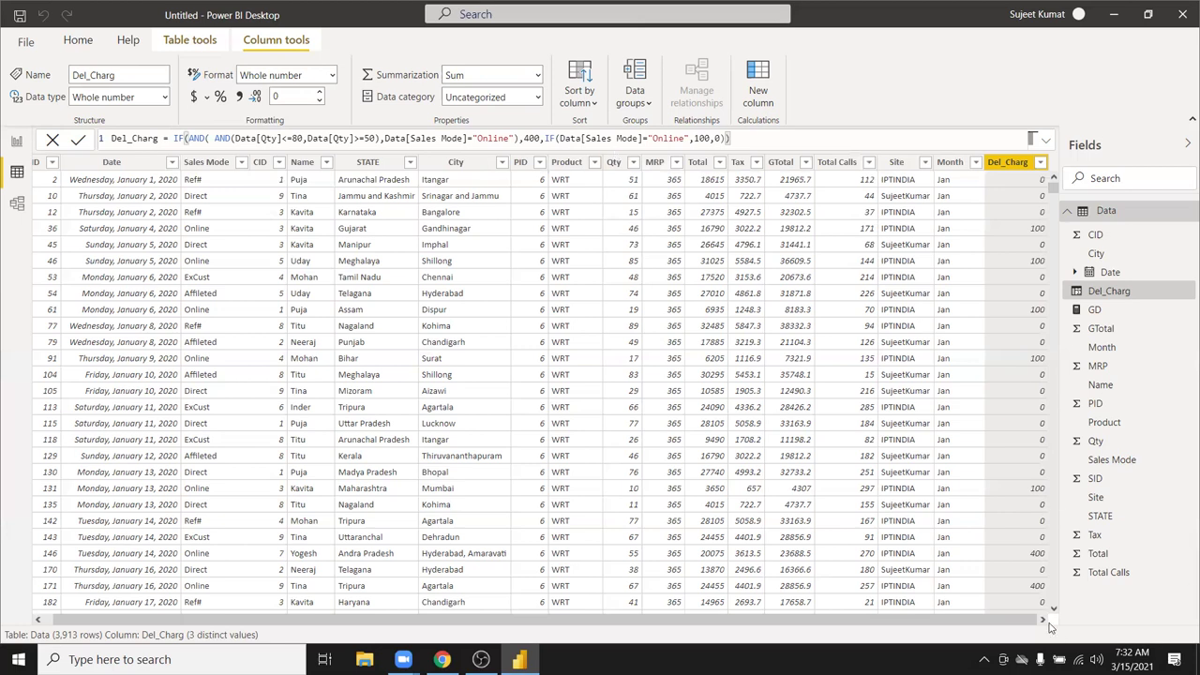
left_click(532, 138)
key("BackSpace")
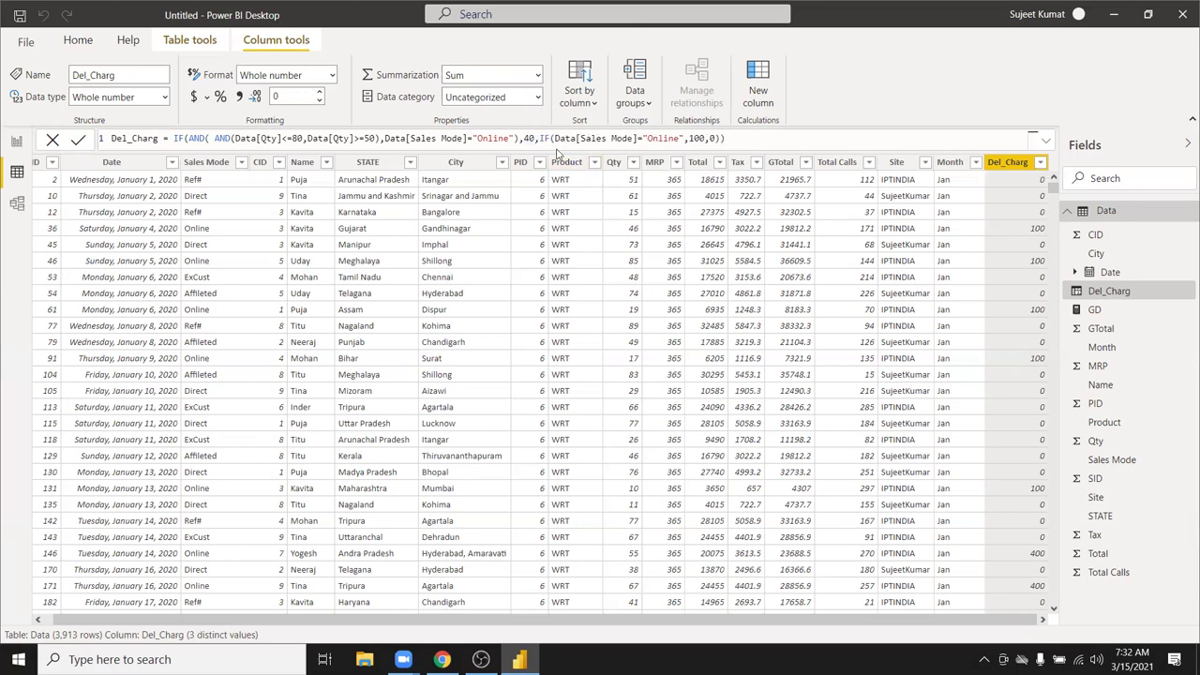
key("Return")
Check the Name and City values, then start a new calculated column named Type
left_click(323, 272)
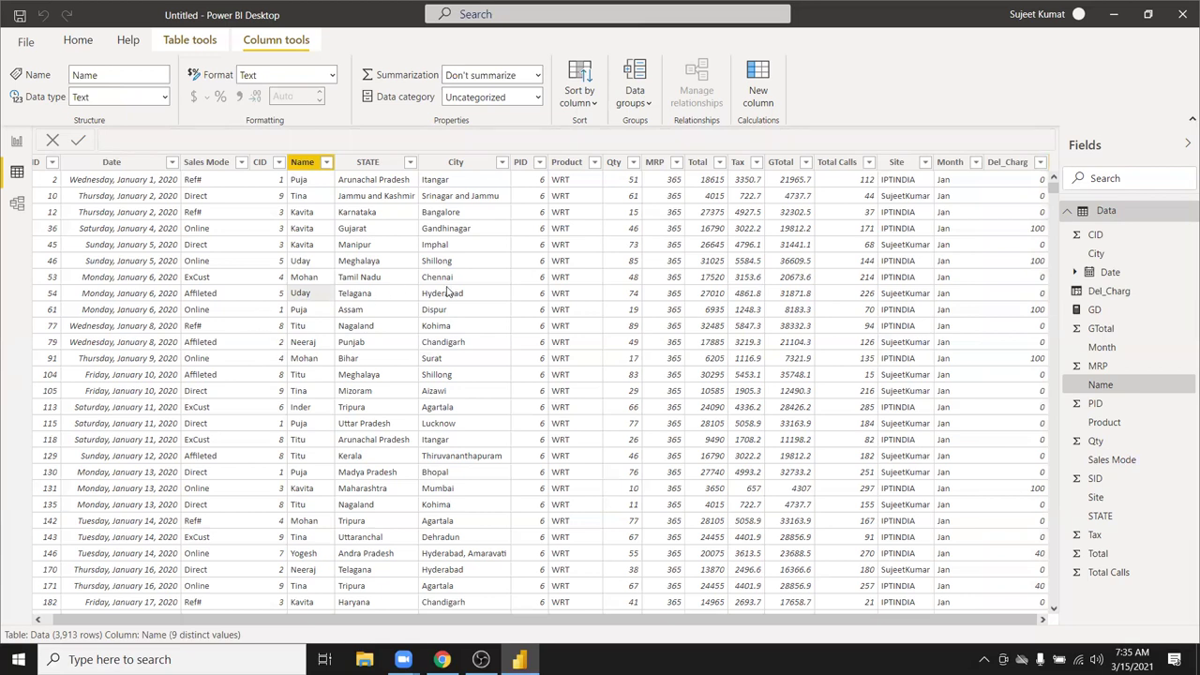
left_click(491, 251)
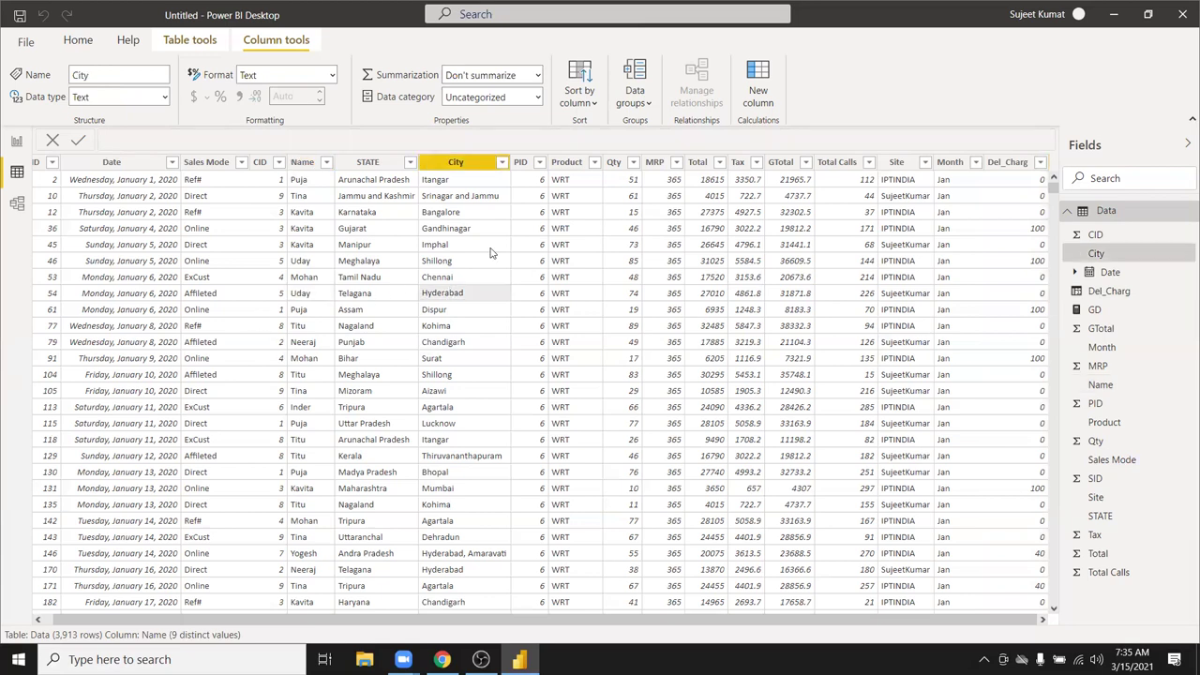
left_click(762, 89)
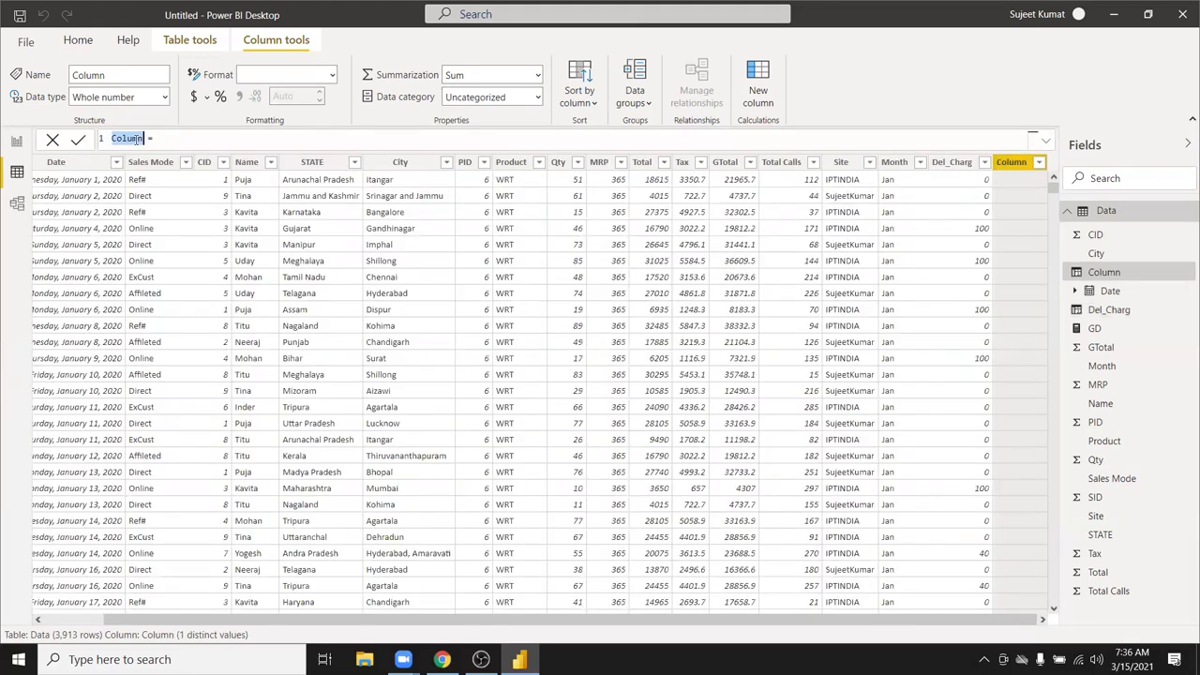
type("Type")
Define Type as OR(Data[Name]="Puja",Data[Name]="Uday")
left_click(140, 139)
type("OR(")
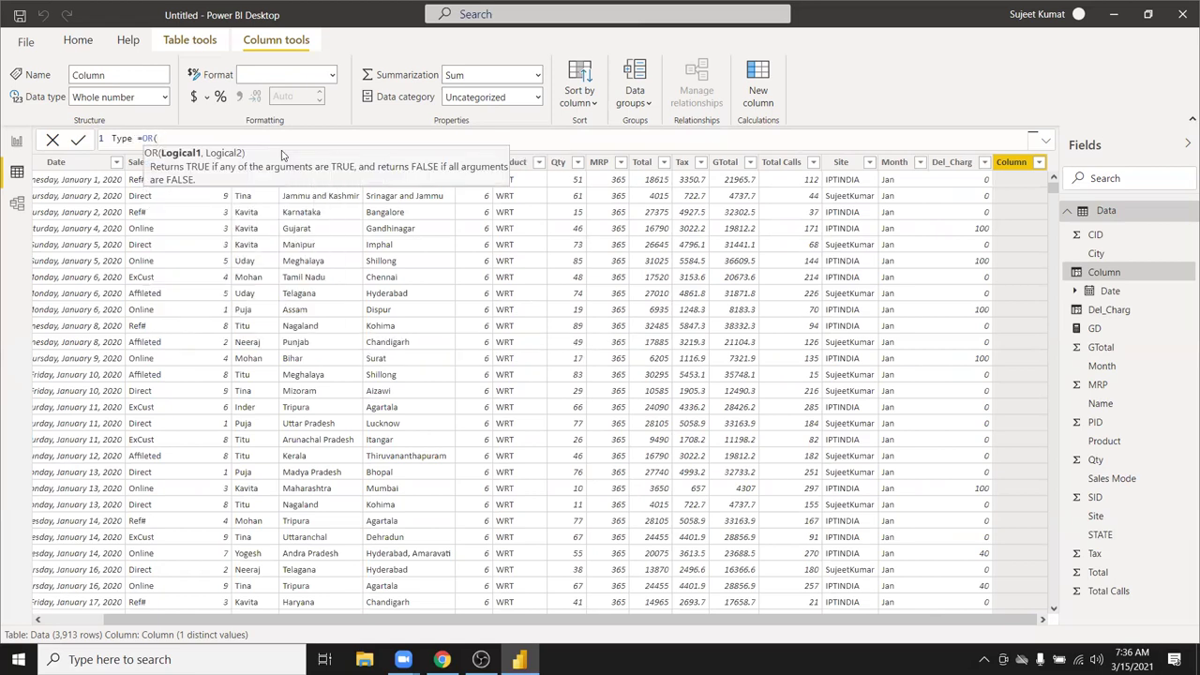
type("na")
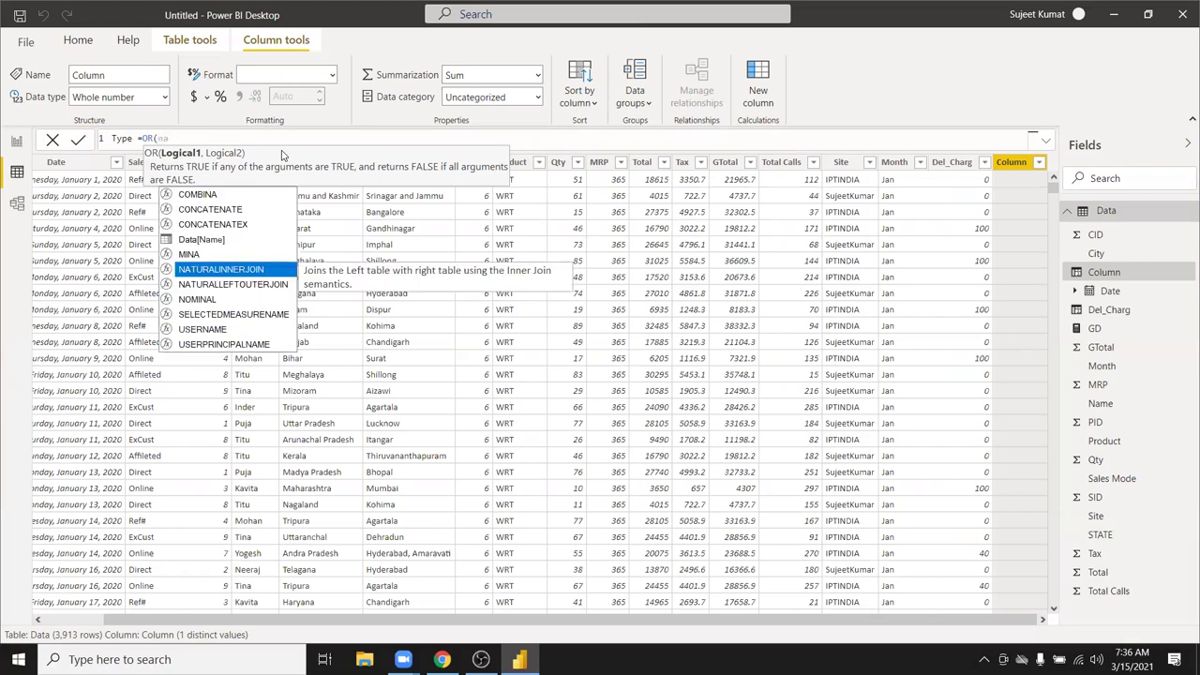
type("me")
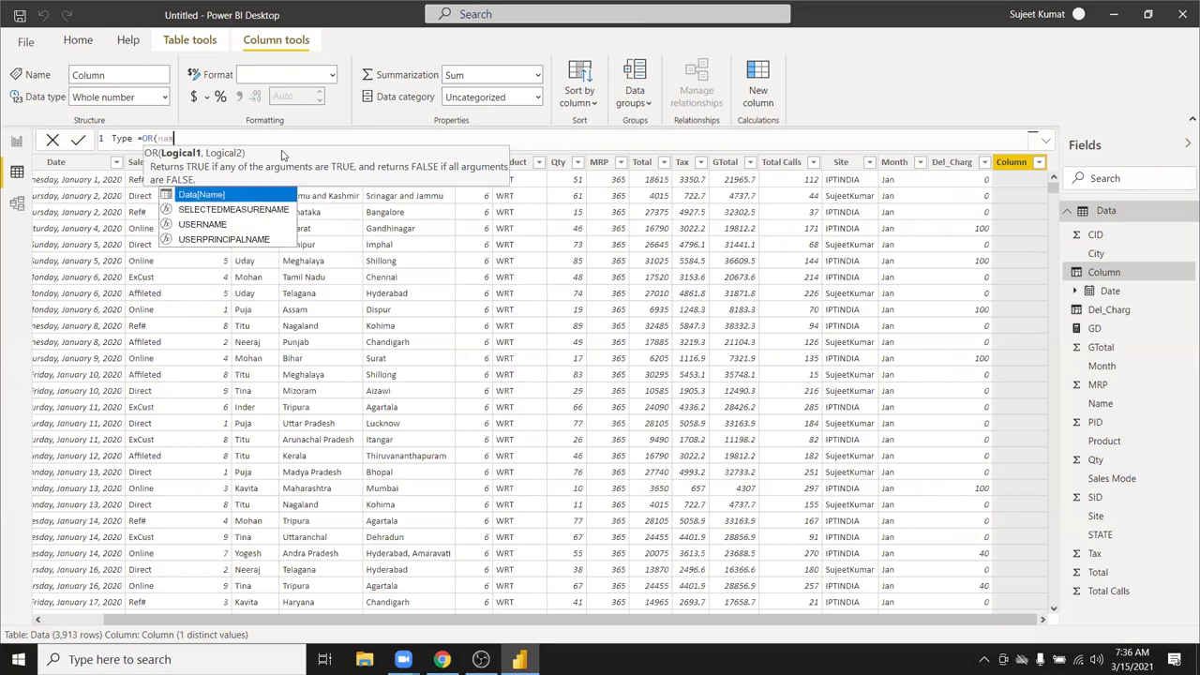
key("Tab")
type("=")
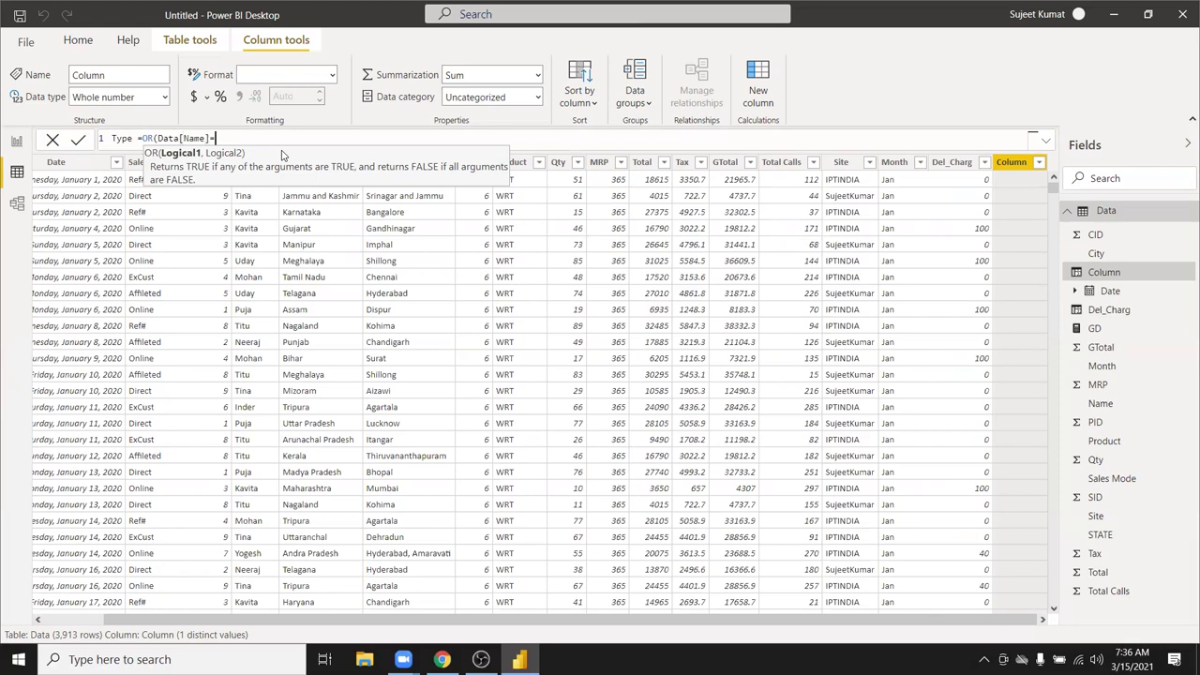
type("\"Puja\",")
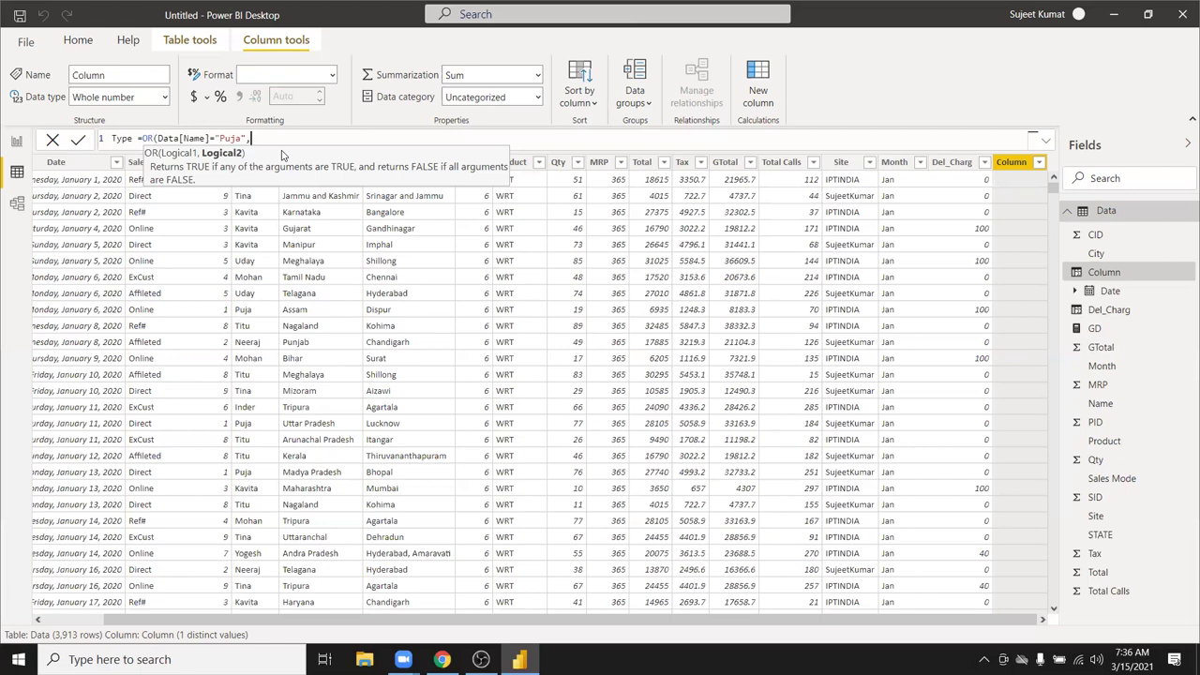
type("name")
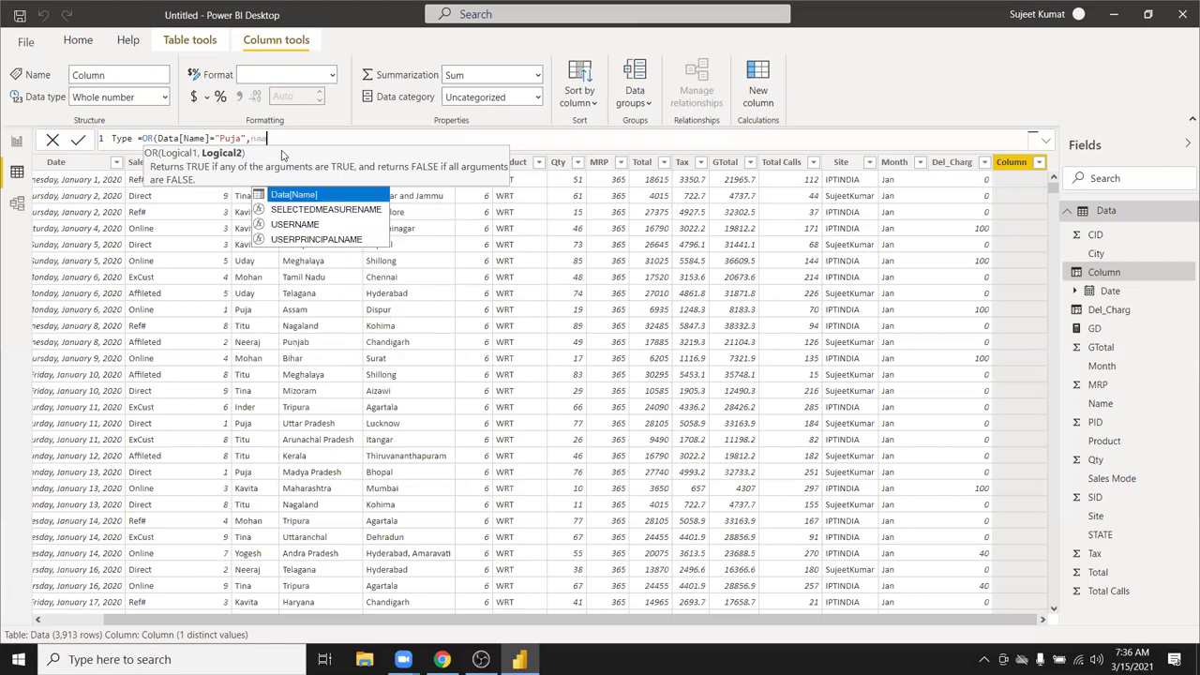
key("Tab")
type("=")
type("\"Uday")
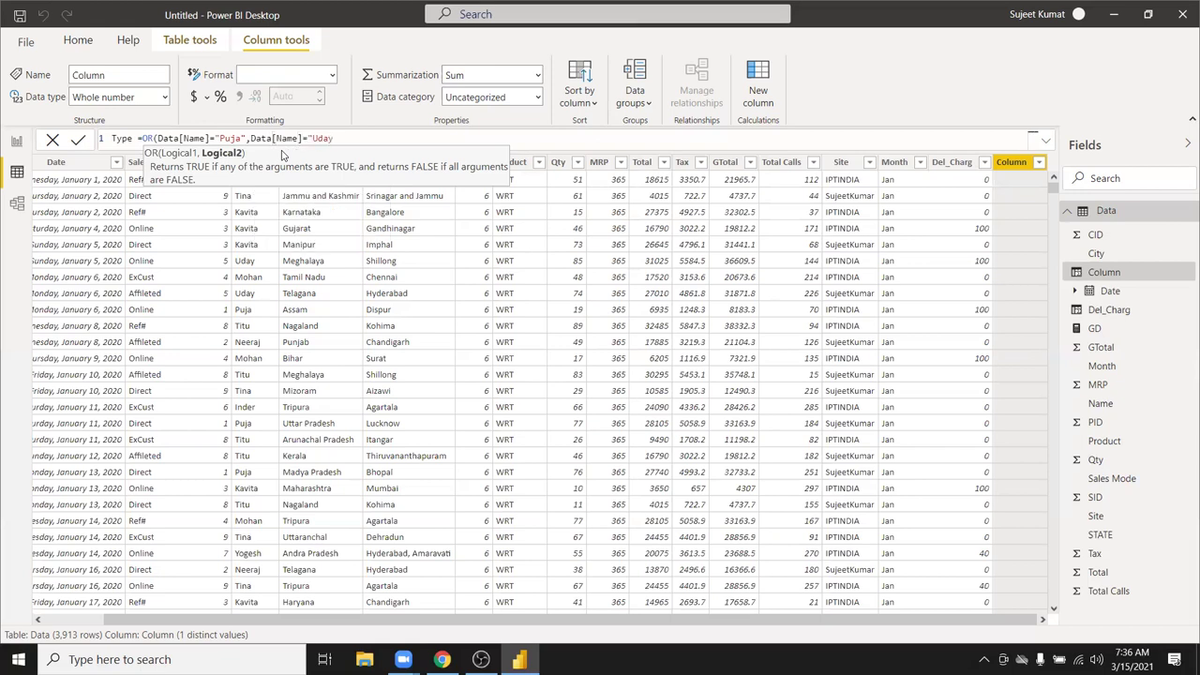
type("\")")
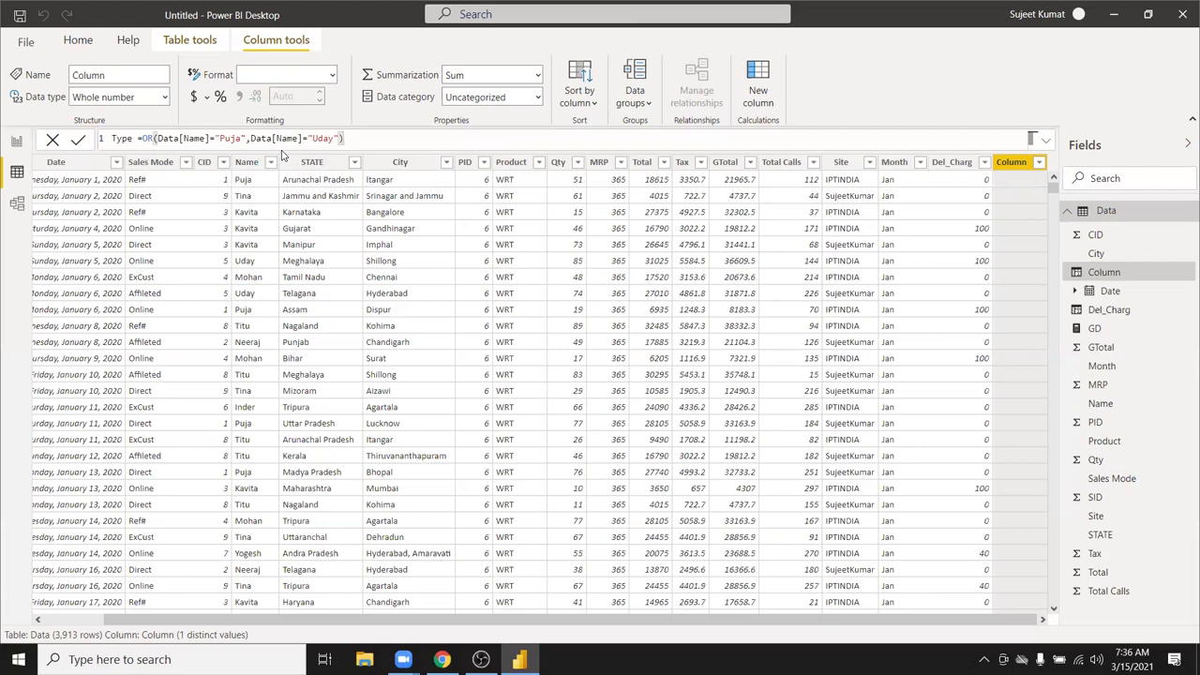
key("Return")
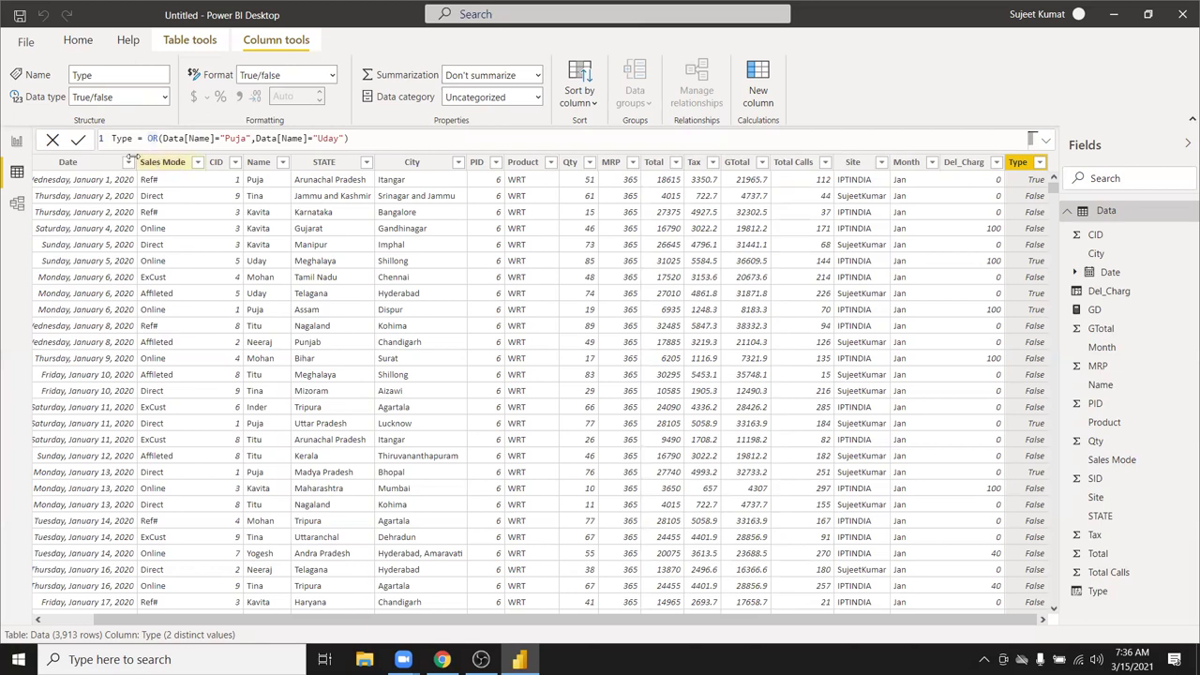
Wrap the Type column's OR condition in IF(...,"IN-House","Vender")
left_click(160, 138)
type("IF(")
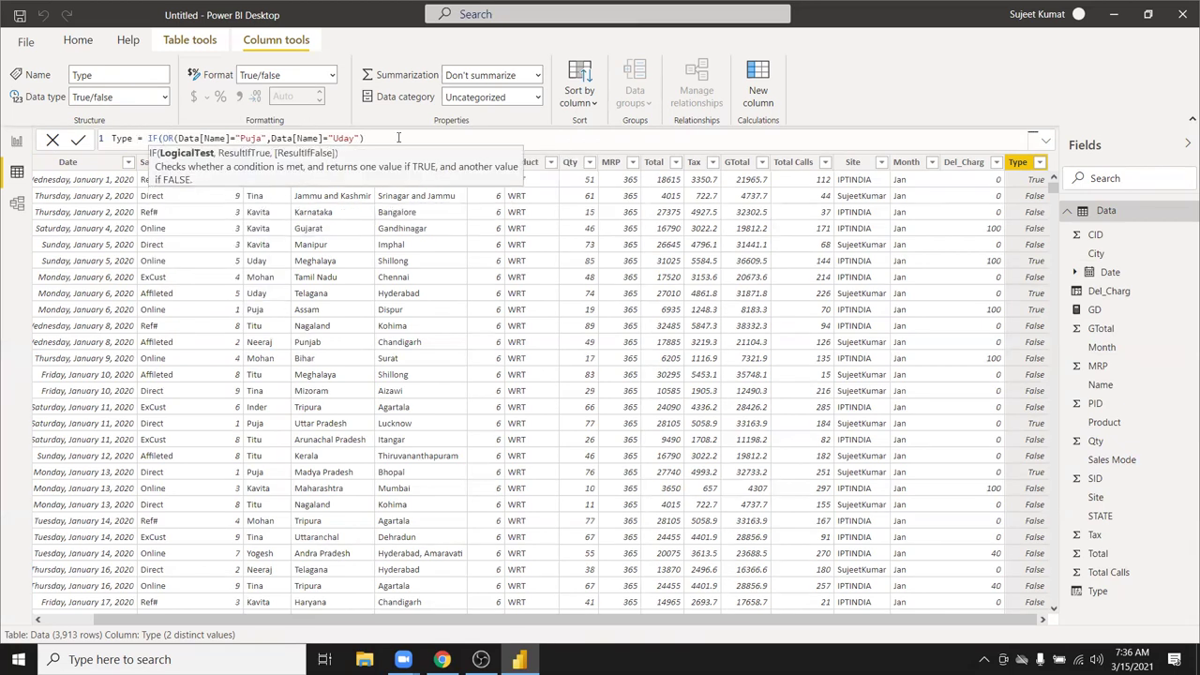
type(",")
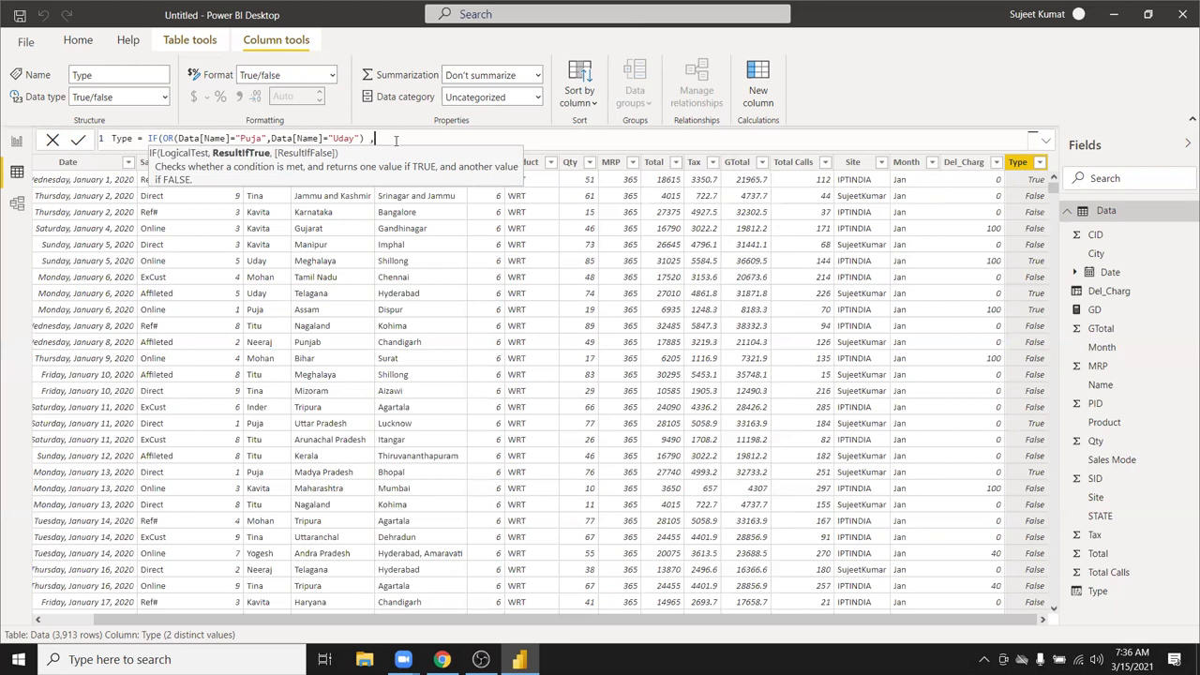
type("IND")
type("ouse\",\"Vender")
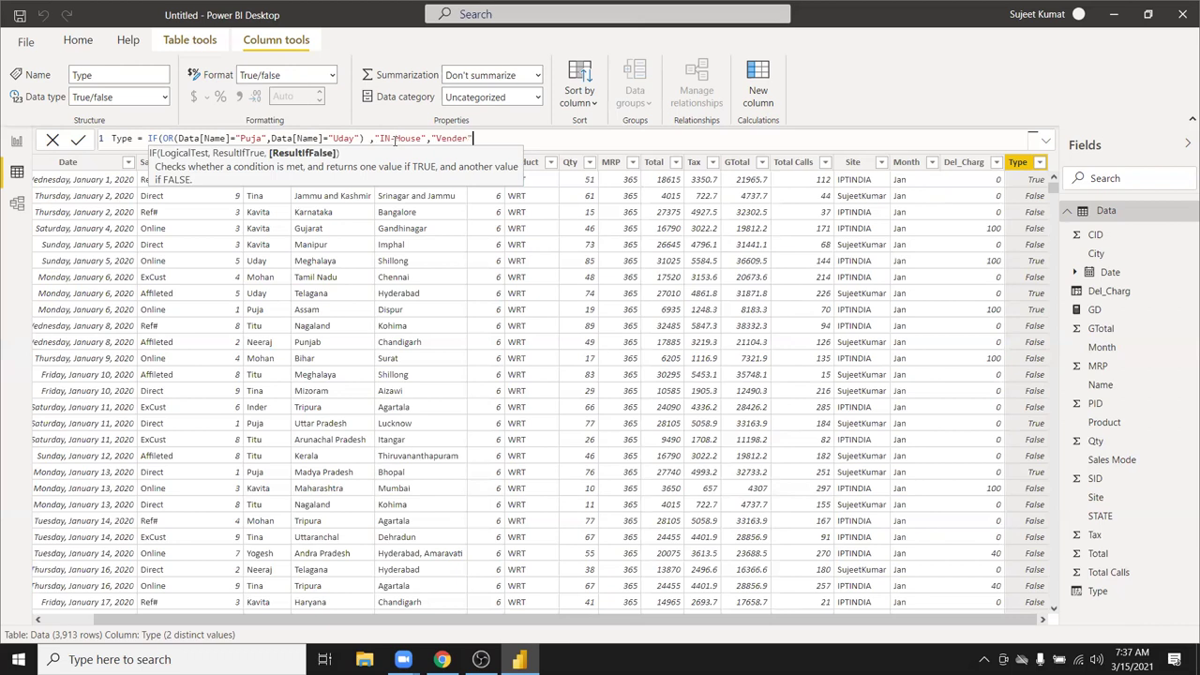
type(")")
key("Return")
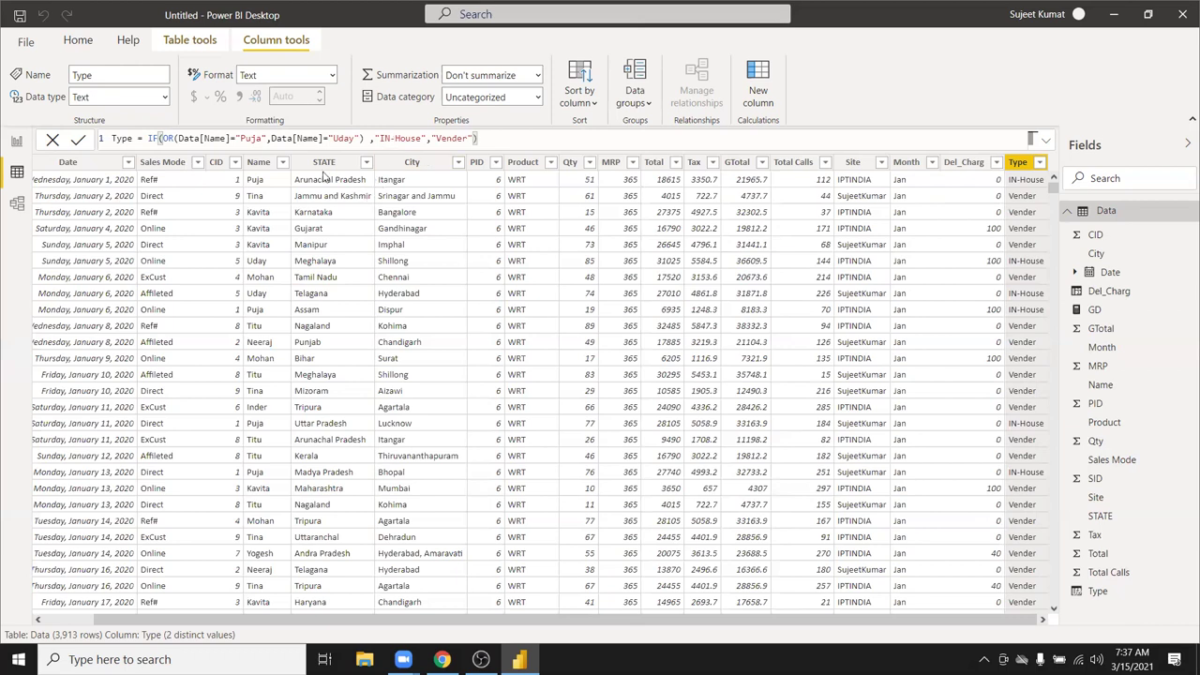
Nest the Puja/Uday condition inside a new outer OR in the Type formula
left_click(360, 138)
double_click(333, 139)
left_click(179, 138)
type("(")
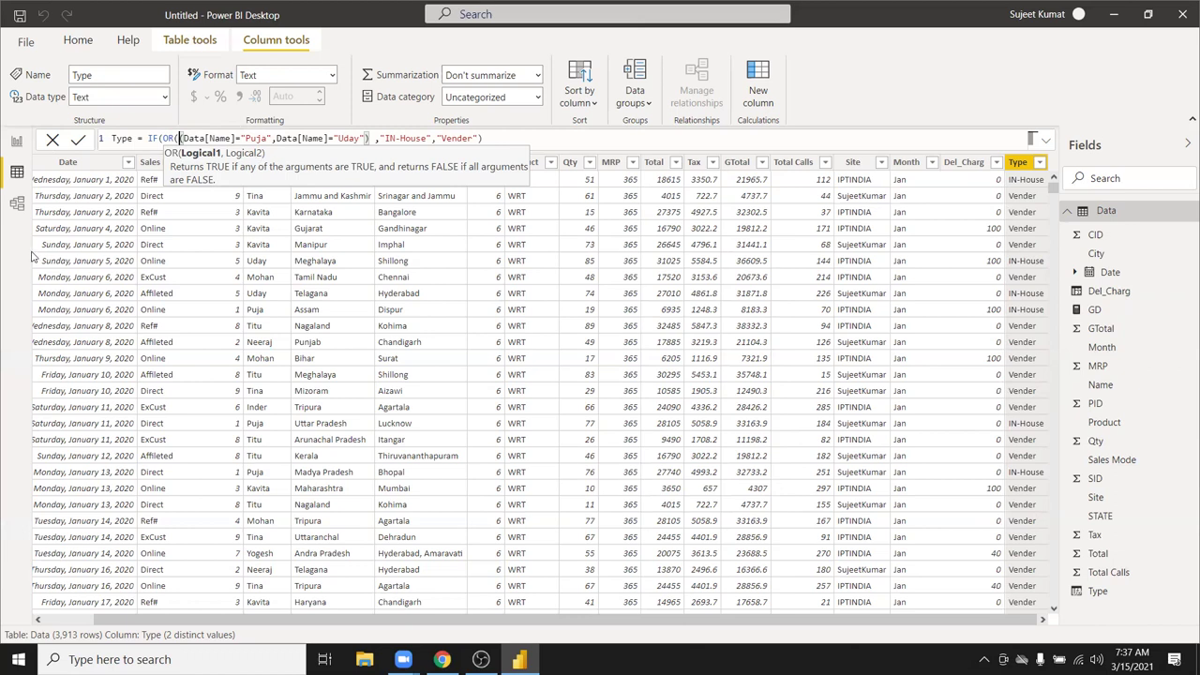
type("(")
key("BackSpace")
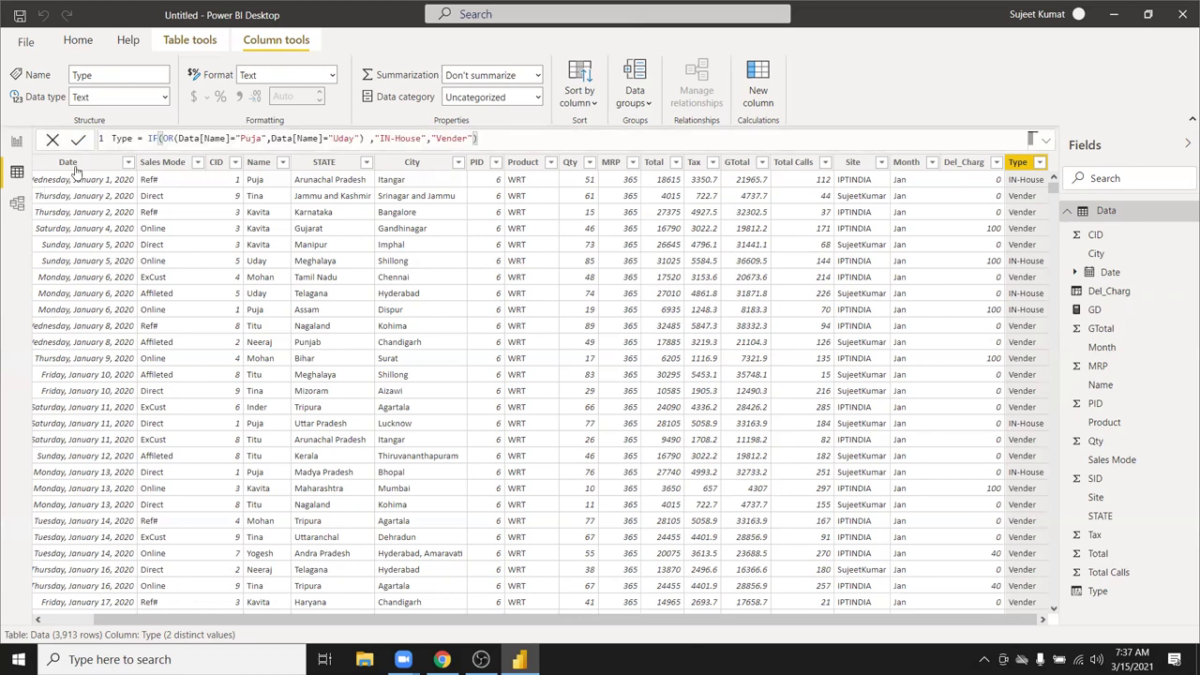
left_click(164, 142)
type("pr")
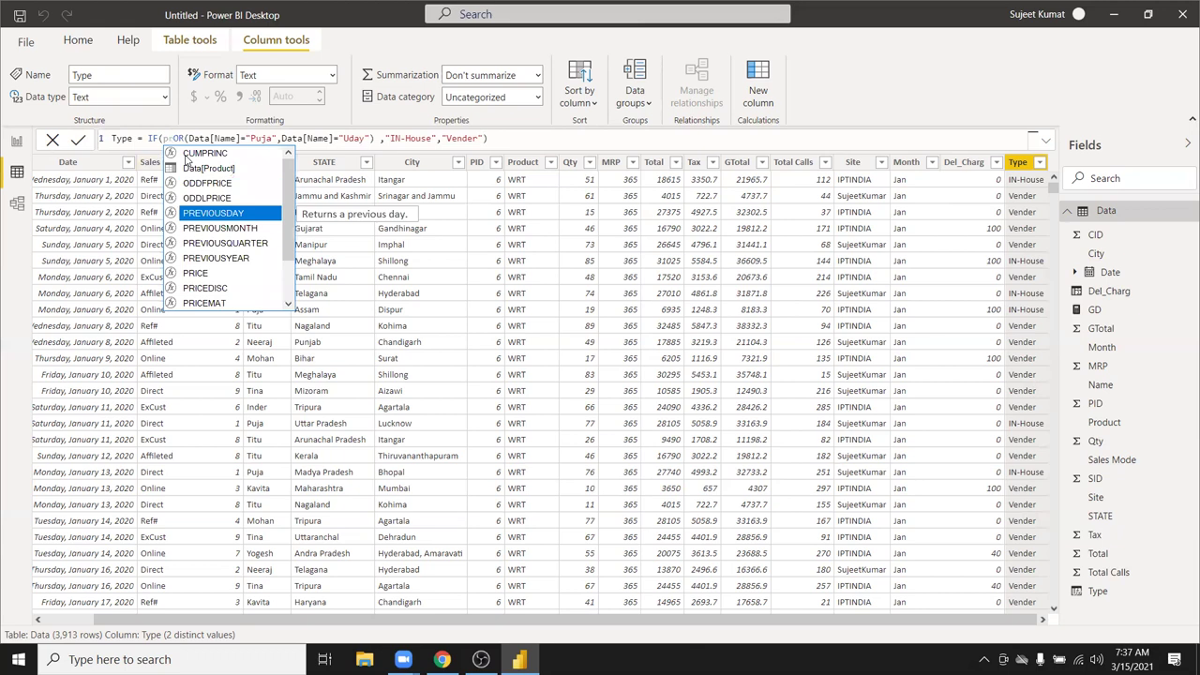
key("BackSpace")
key("BackSpace")
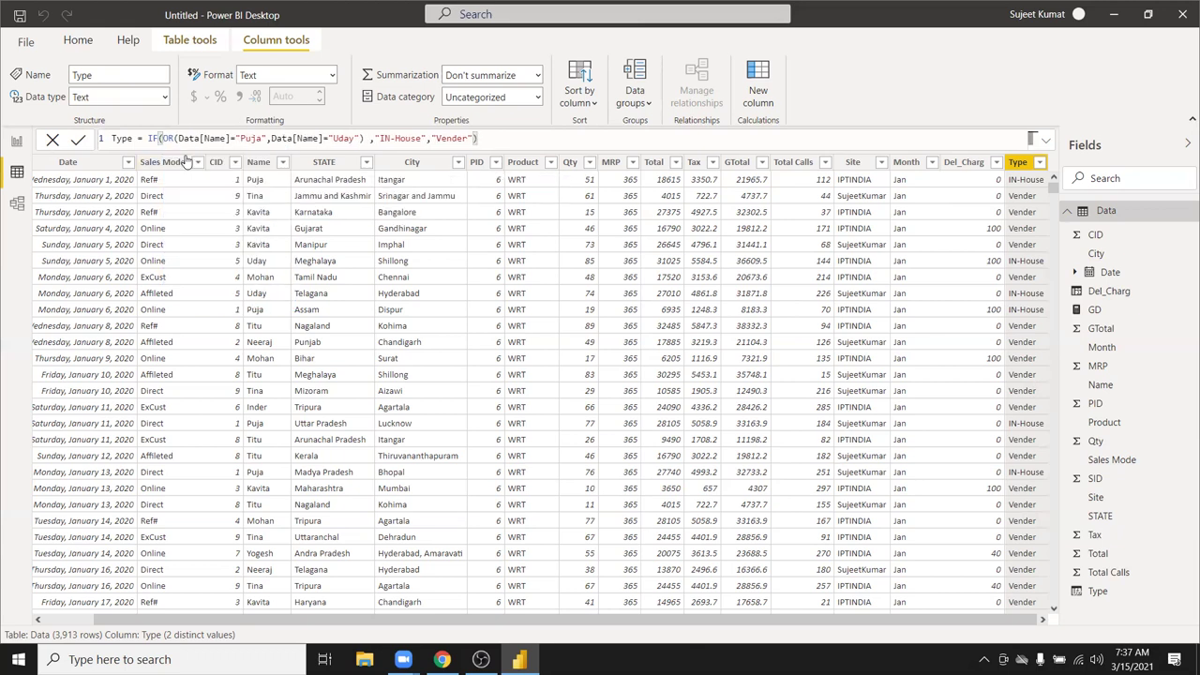
type("or")
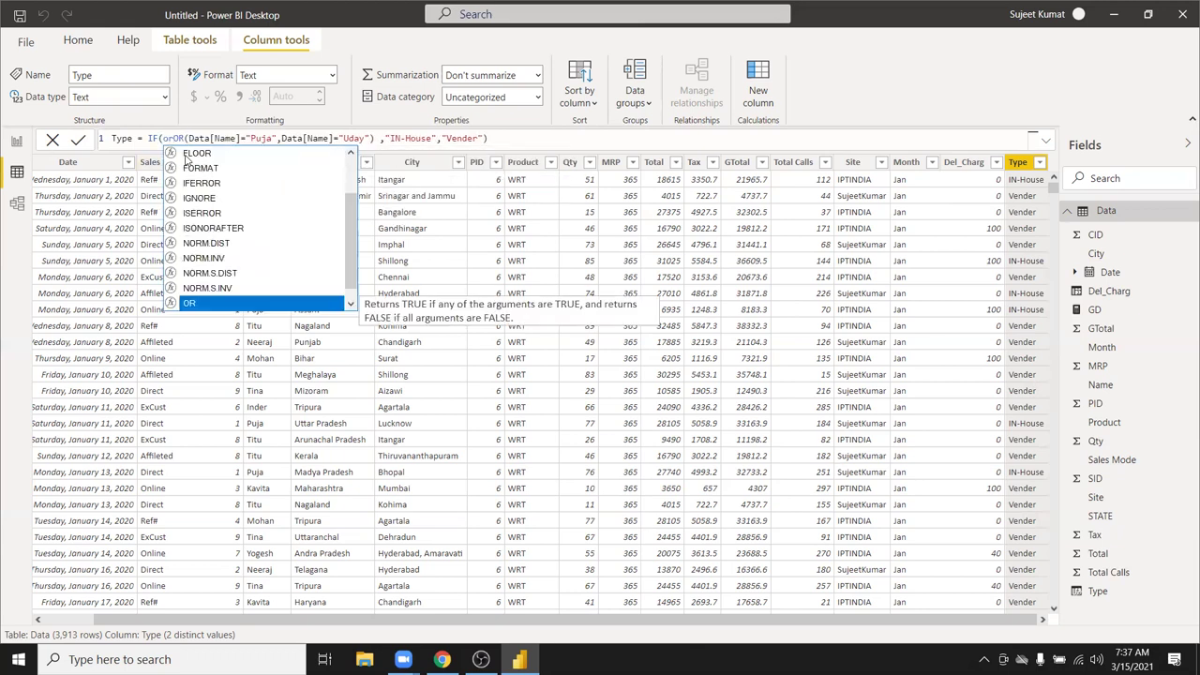
key("Tab")
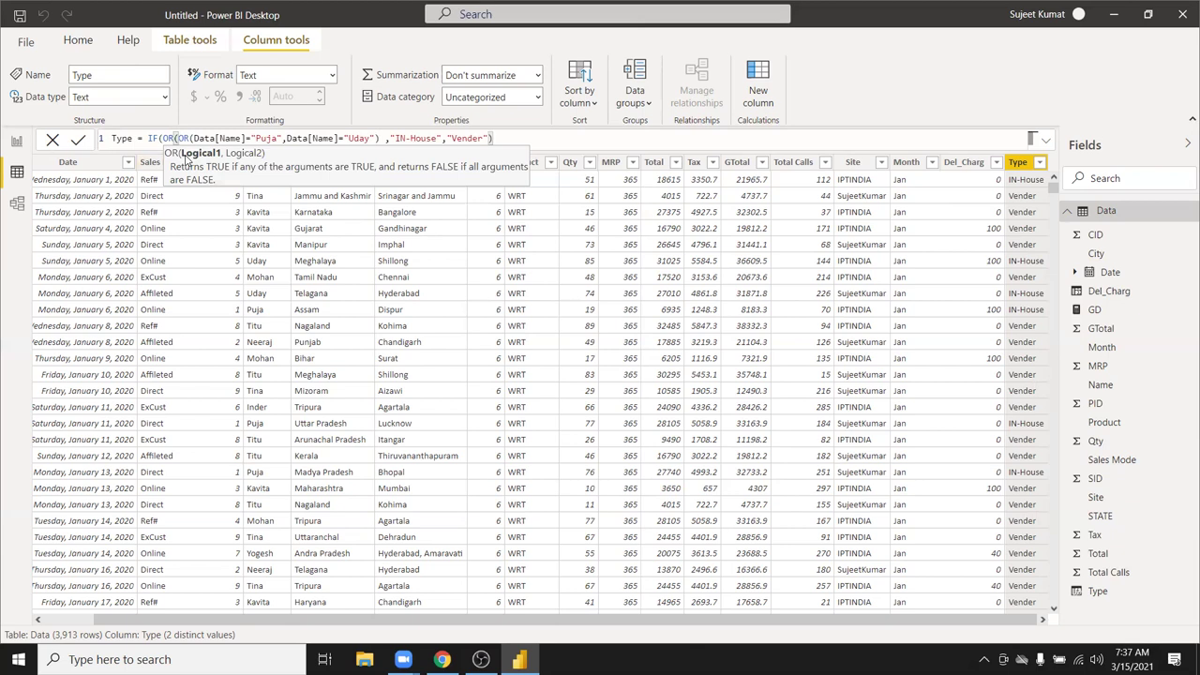
Add Data[Name]="titu" as the outer OR's second condition and fix the missing quote
left_click(381, 139)
type("),")
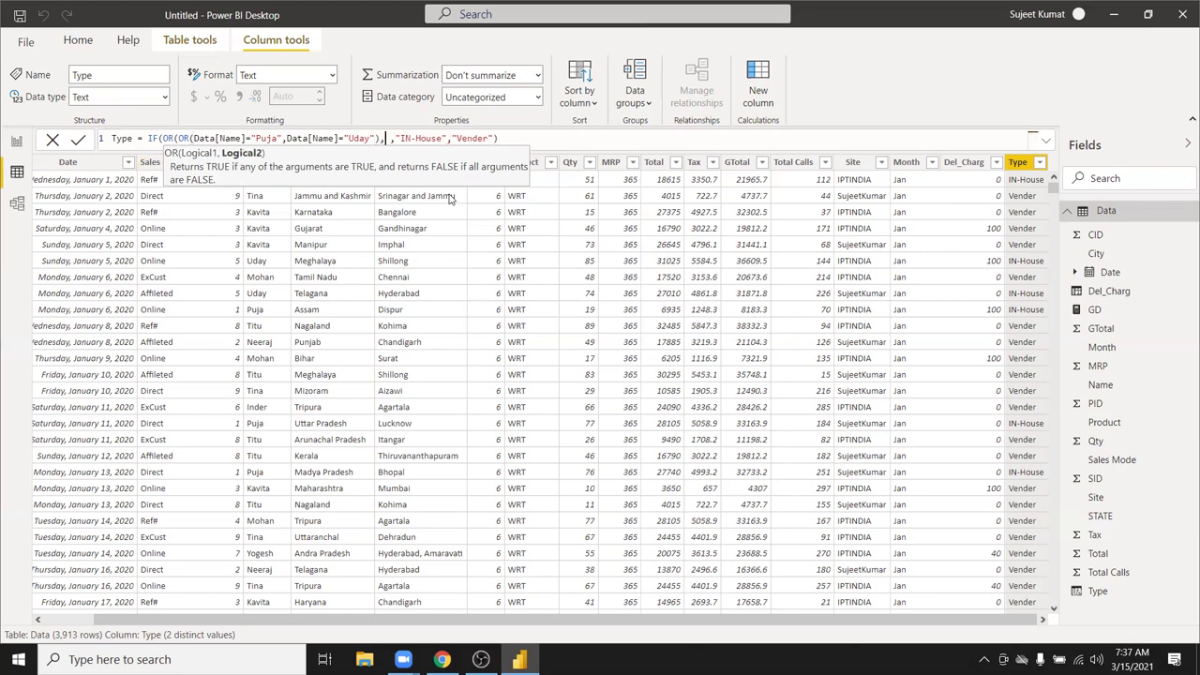
type("name")
key("Tab")
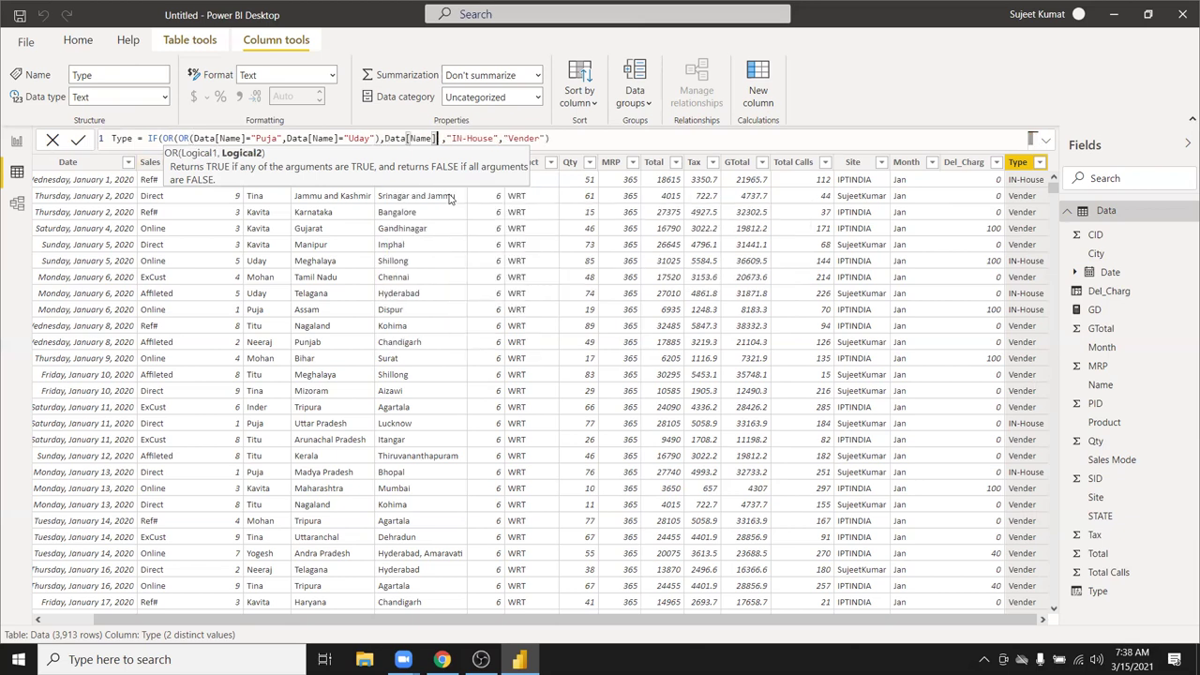
type("=\"tutu")
key("BackSpace")
key("BackSpace")
key("BackSpace")
type("it")
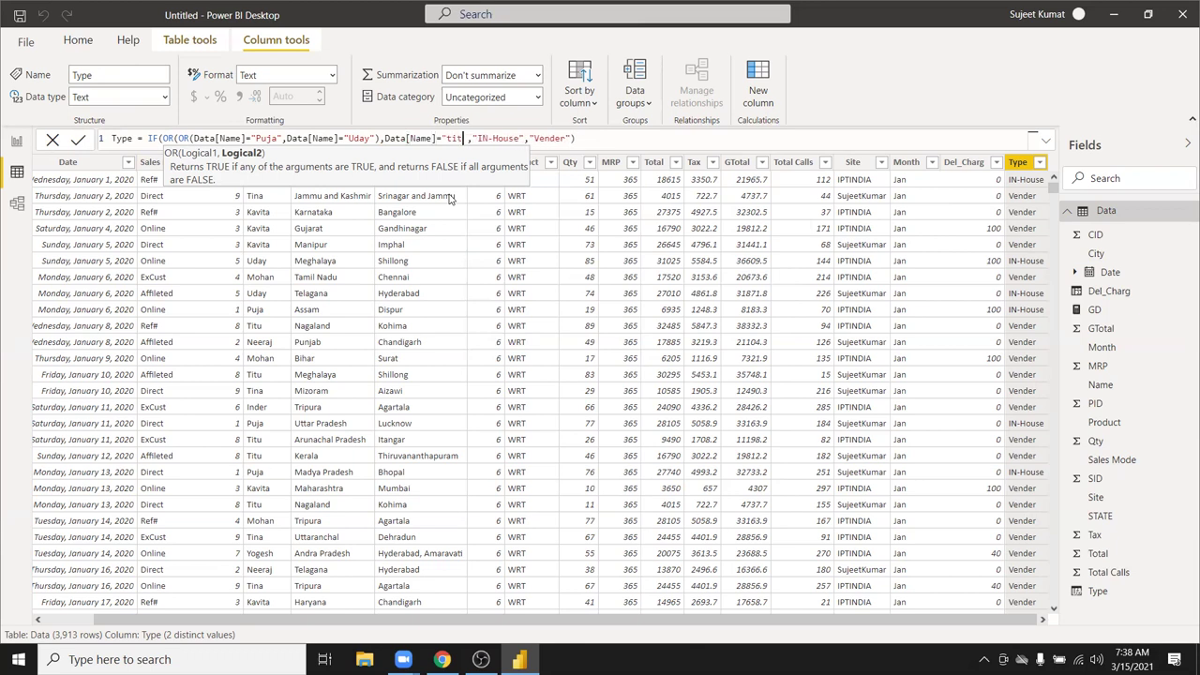
type("u\")")
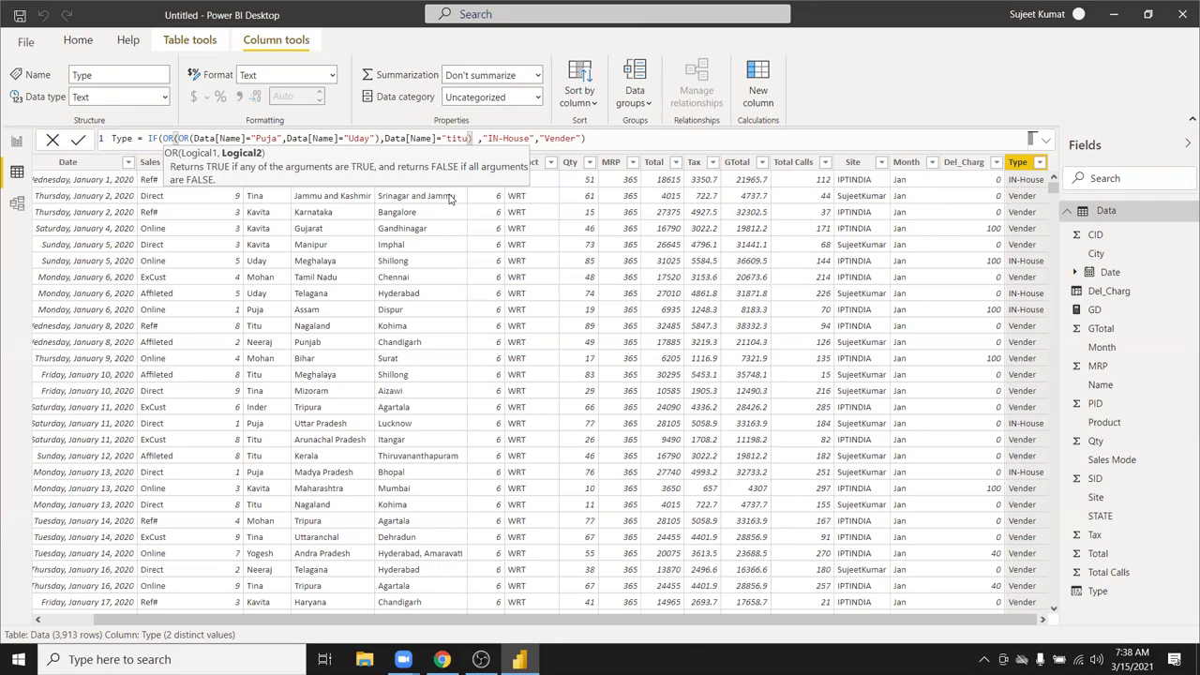
key("Return")
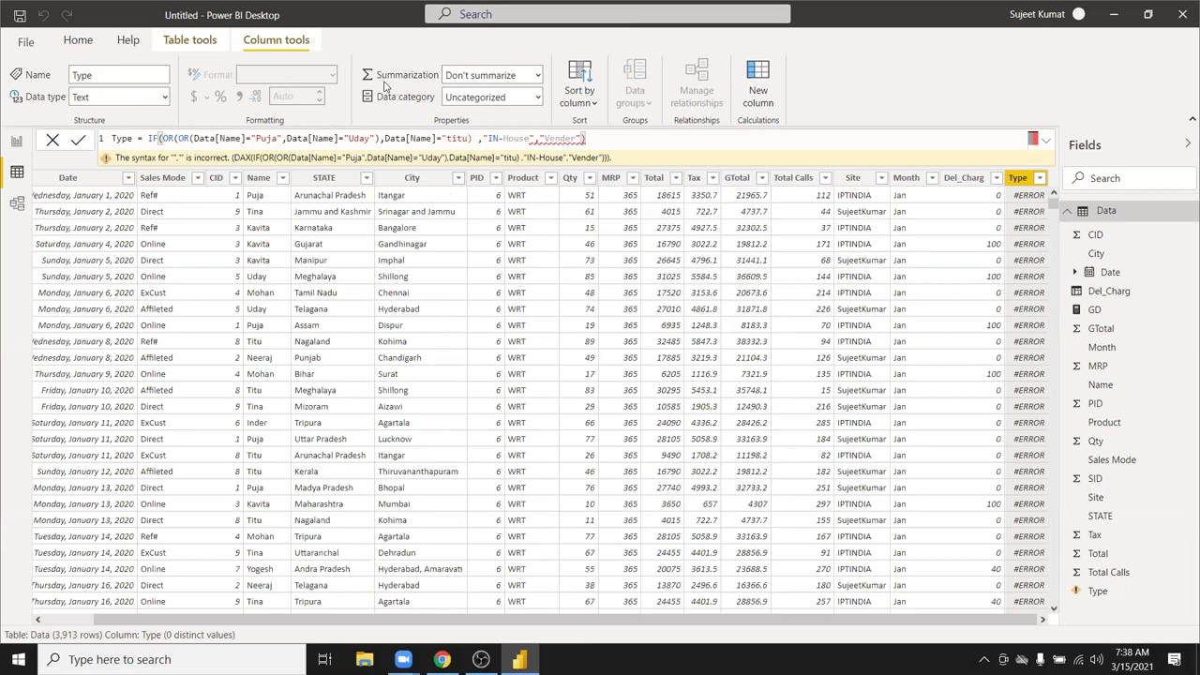
left_click(468, 138)
type("\"")
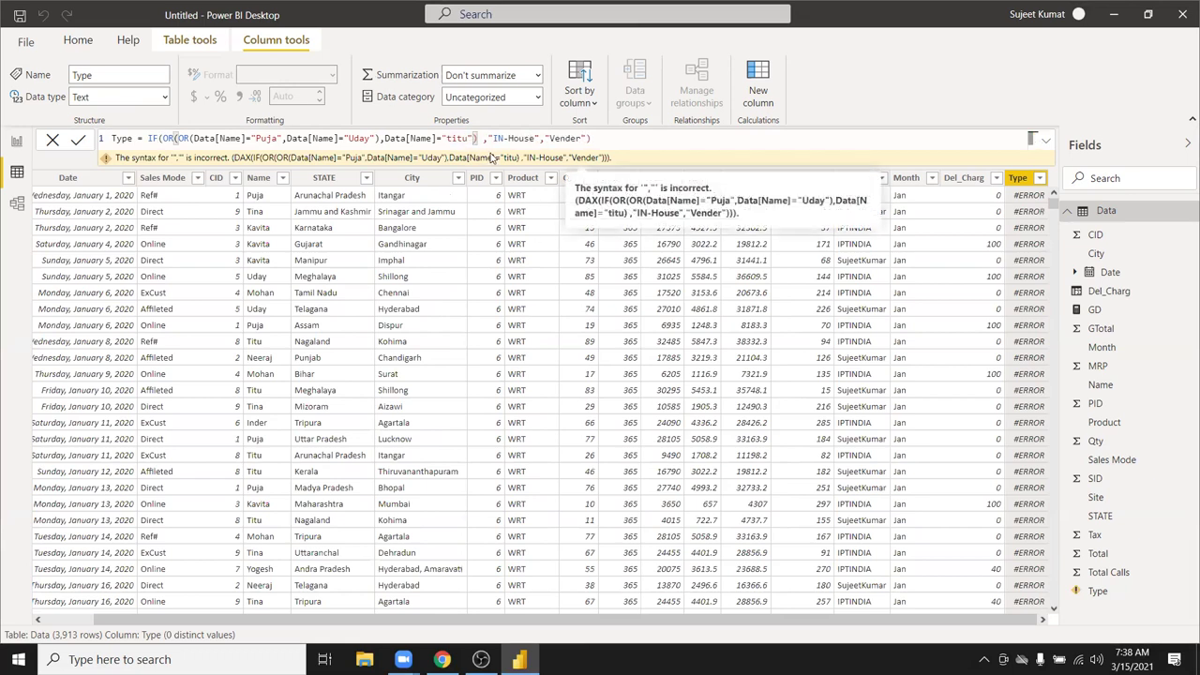
key("Return")
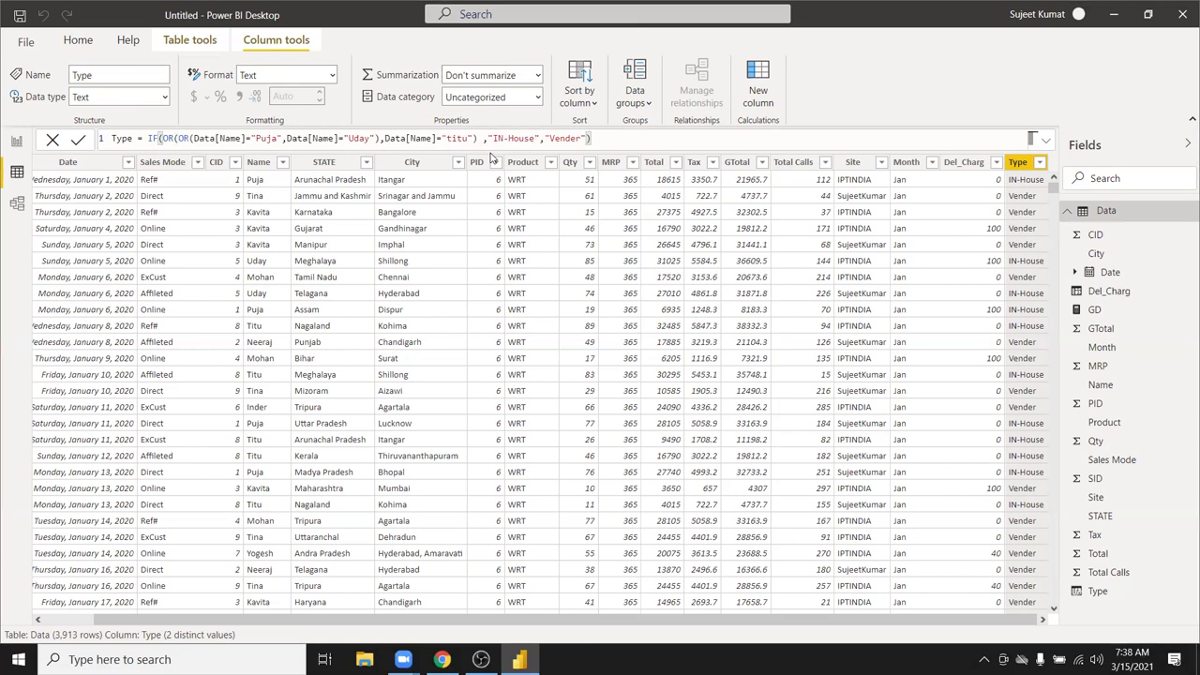
On the report page, turn the Del_Charg gauge into a table, then delete it
left_click(17, 142)
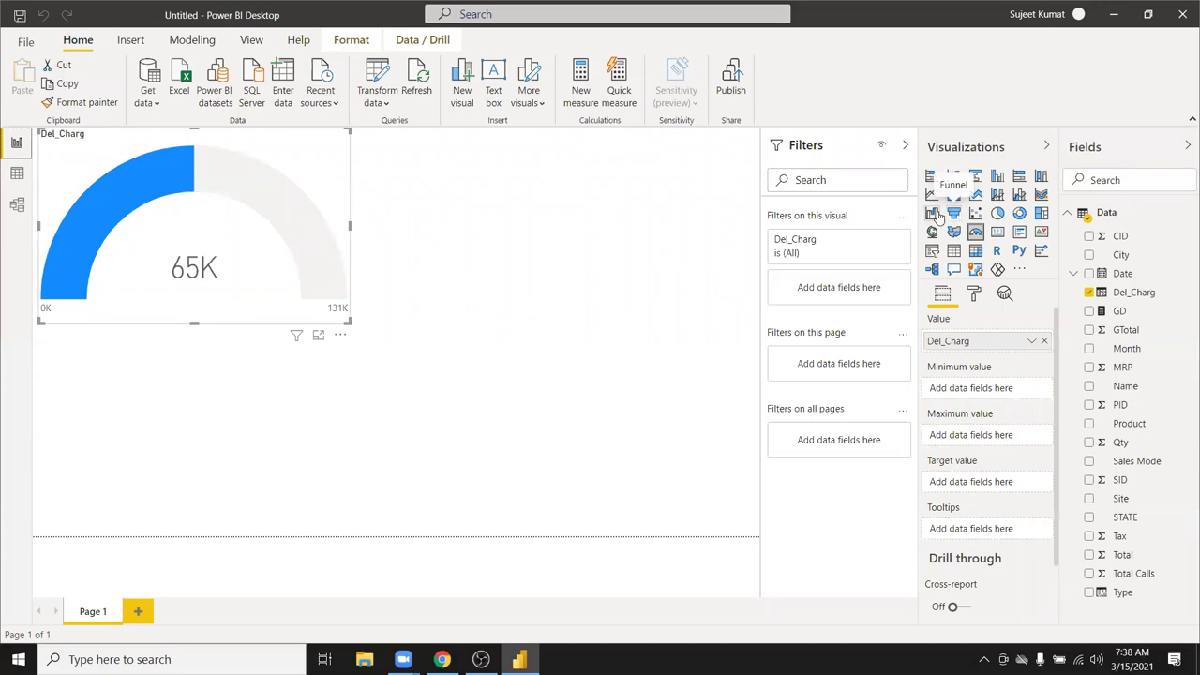
left_click(953, 250)
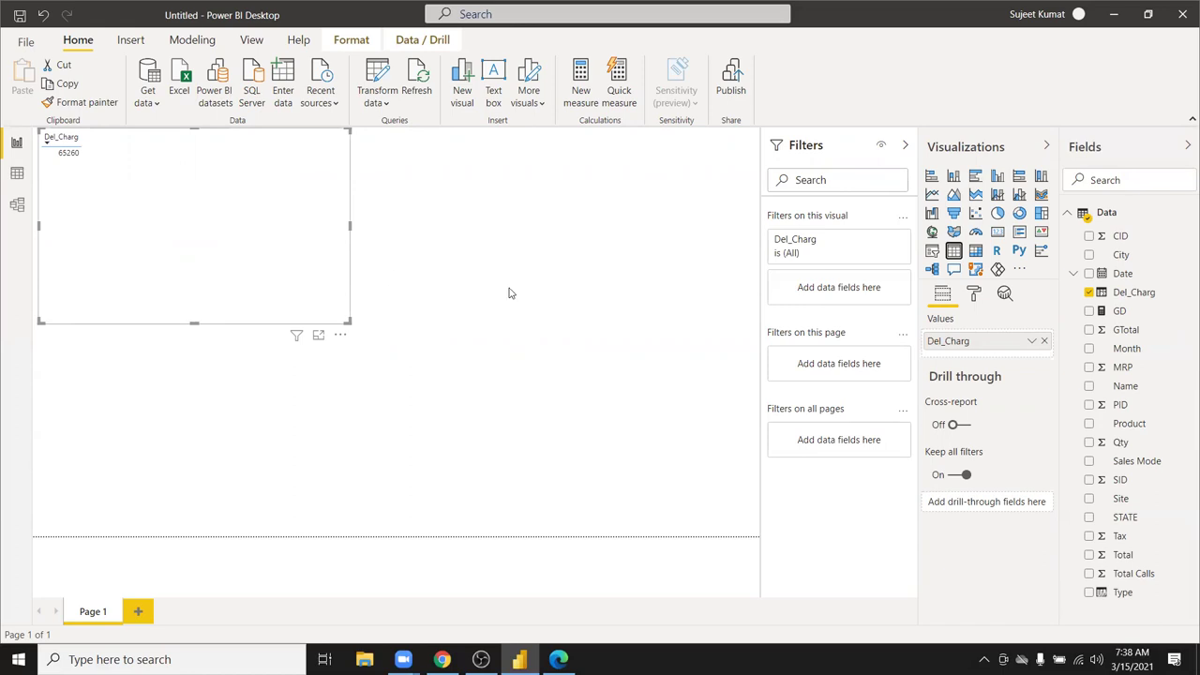
key("Delete")
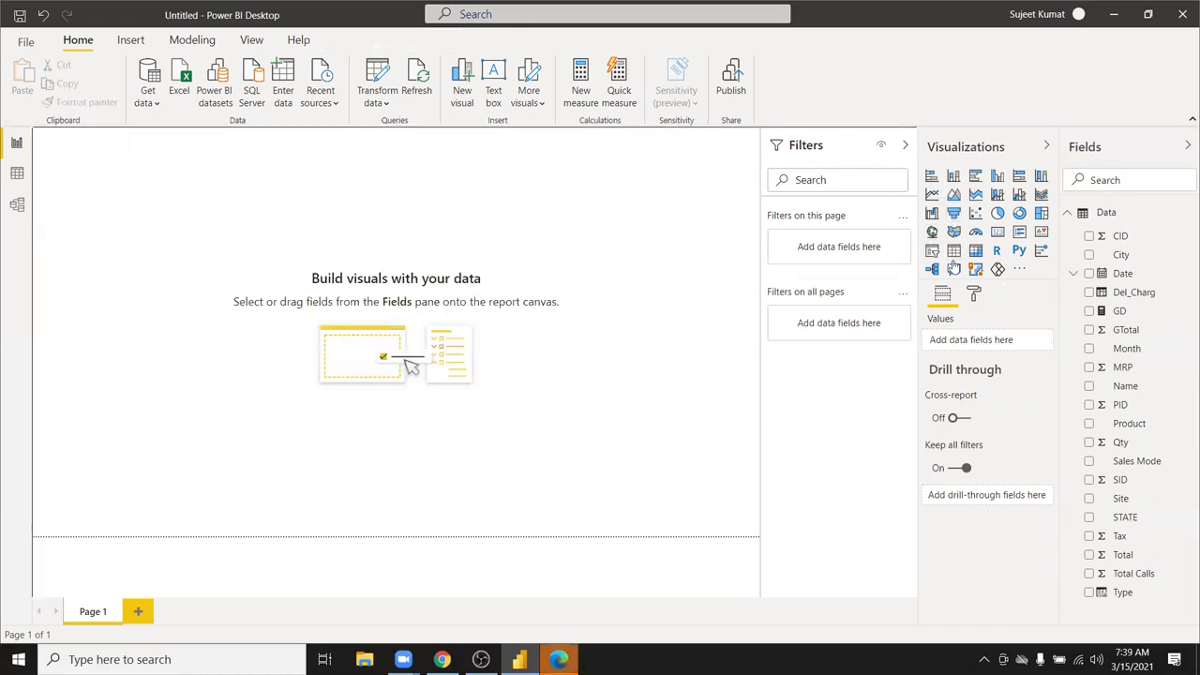
Build a table of Type with summed Qty, then make it wider and shorter
left_click(1126, 595)
left_click_drag(751, 489, 148, 260)
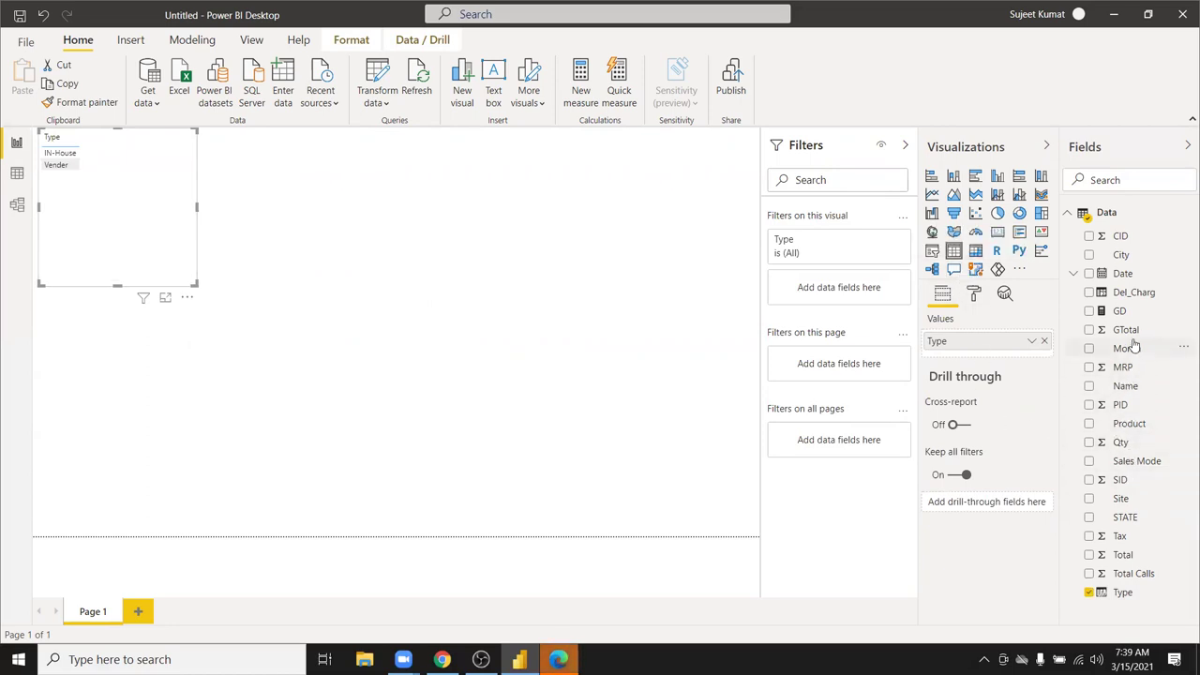
left_click_drag(1121, 442, 117, 142)
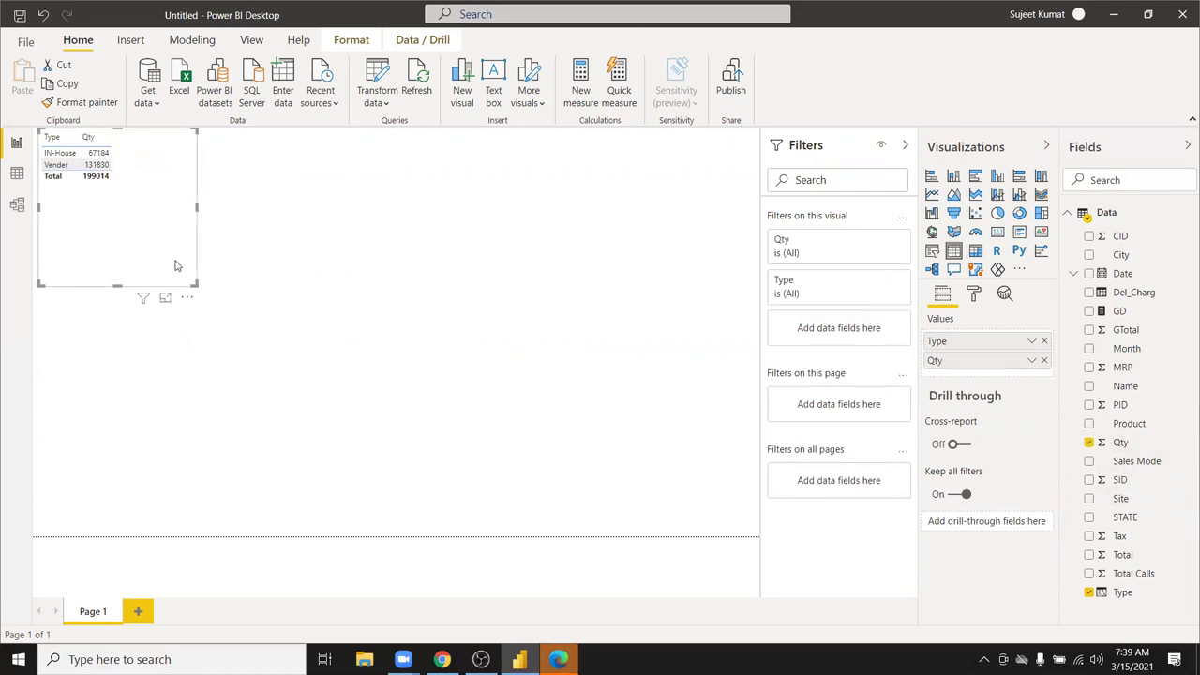
left_click_drag(195, 284, 247, 245)
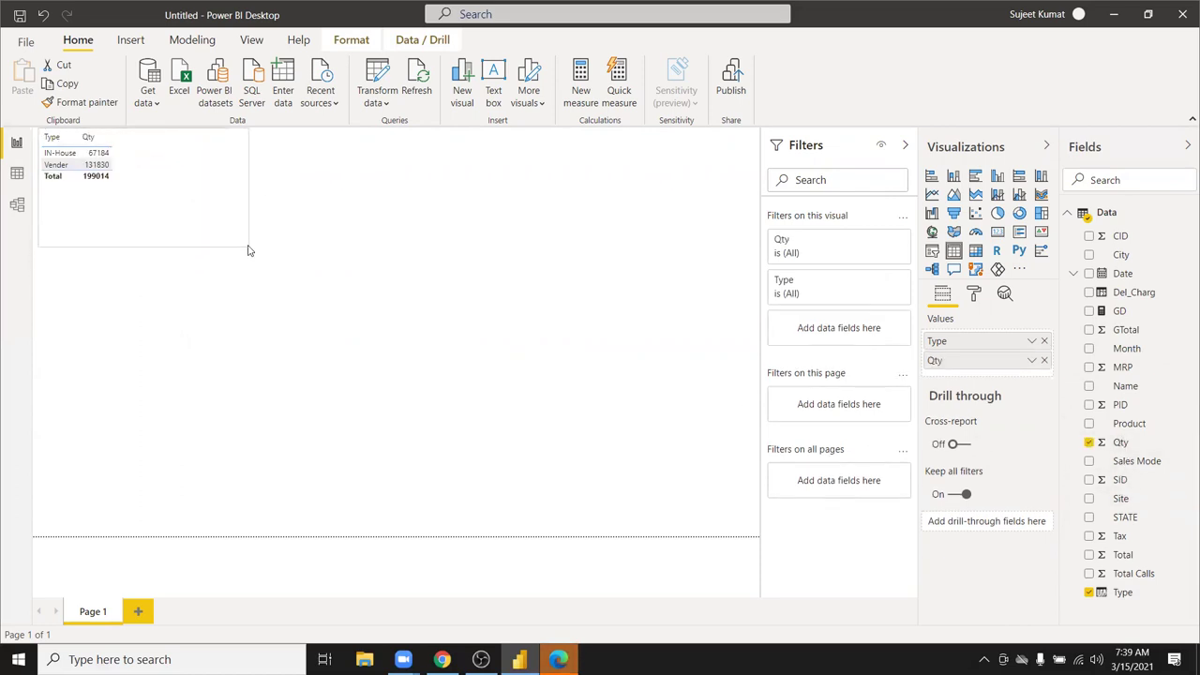